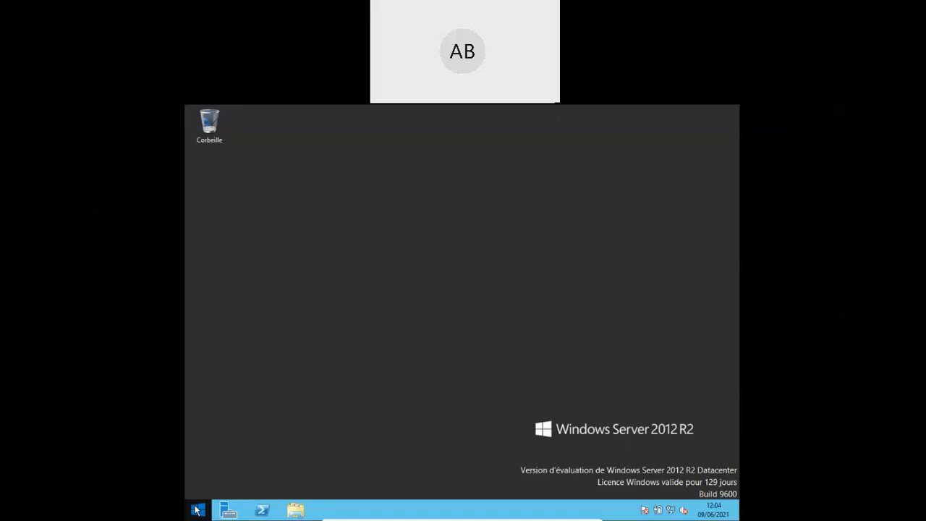
- Open the Panneau de configuration from the Start screen
click(197, 510)
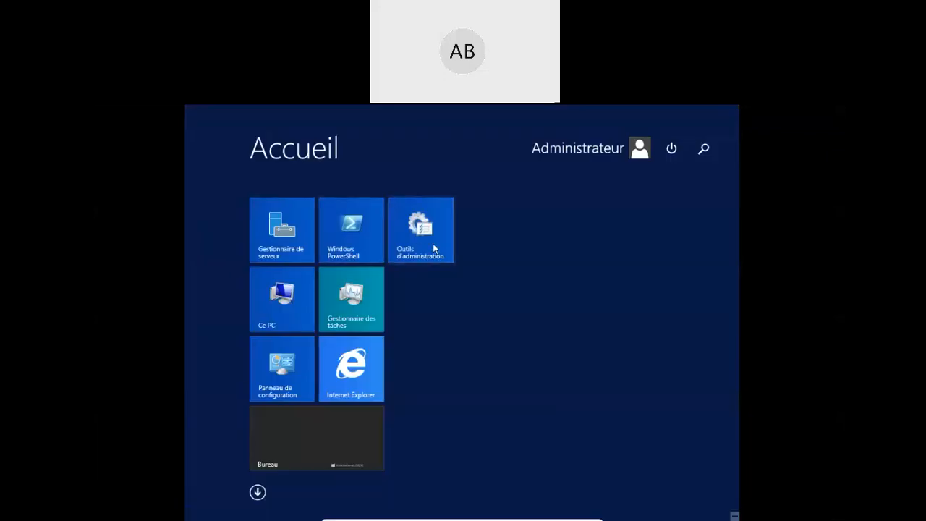
click(267, 368)
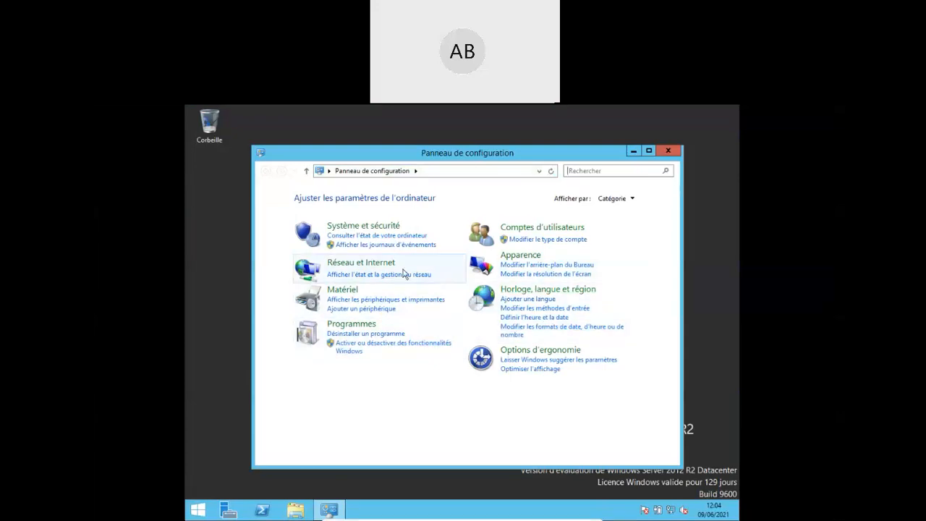
- Go through Réseau et Internet and Centre Réseau et partage to list the Ethernet adapter
click(372, 264)
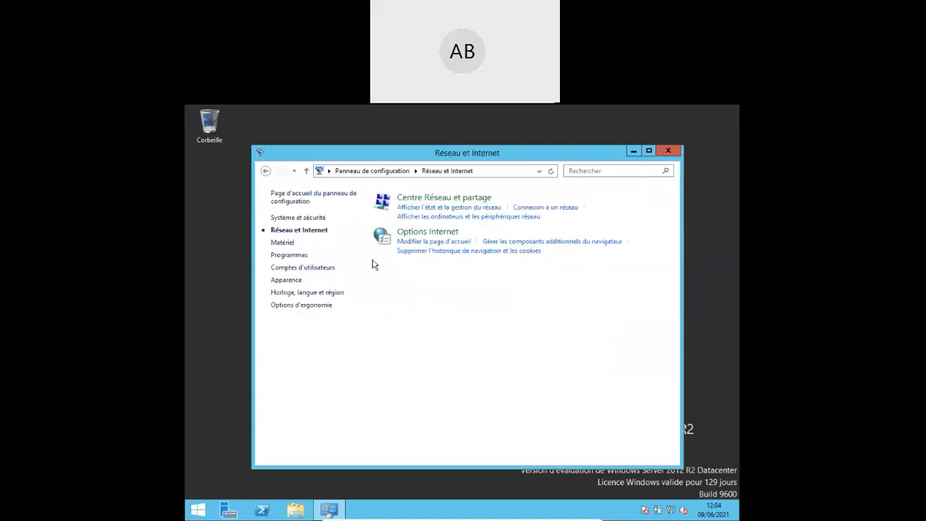
click(446, 200)
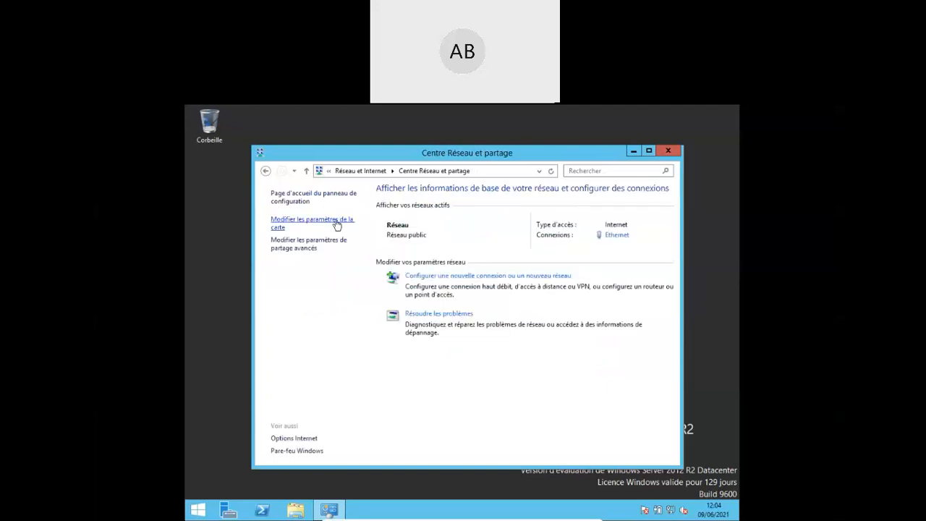
click(333, 223)
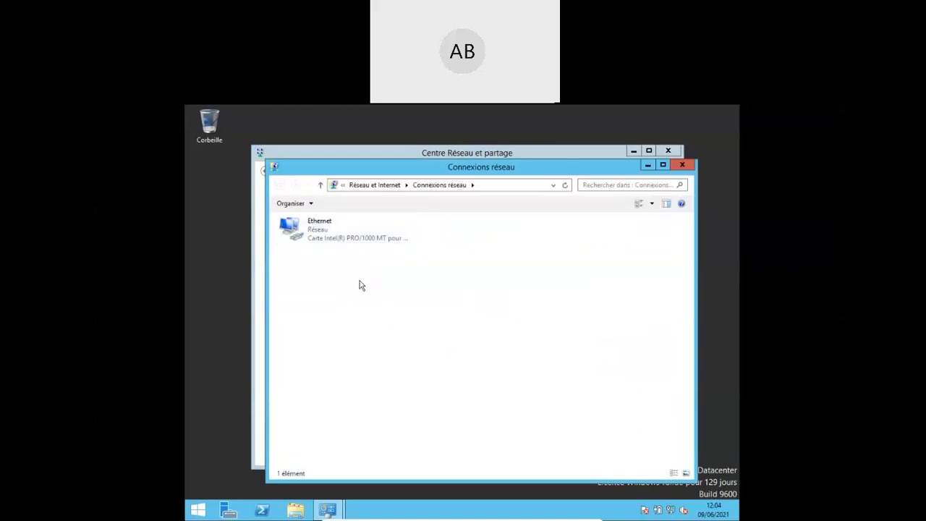
right_click(329, 237)
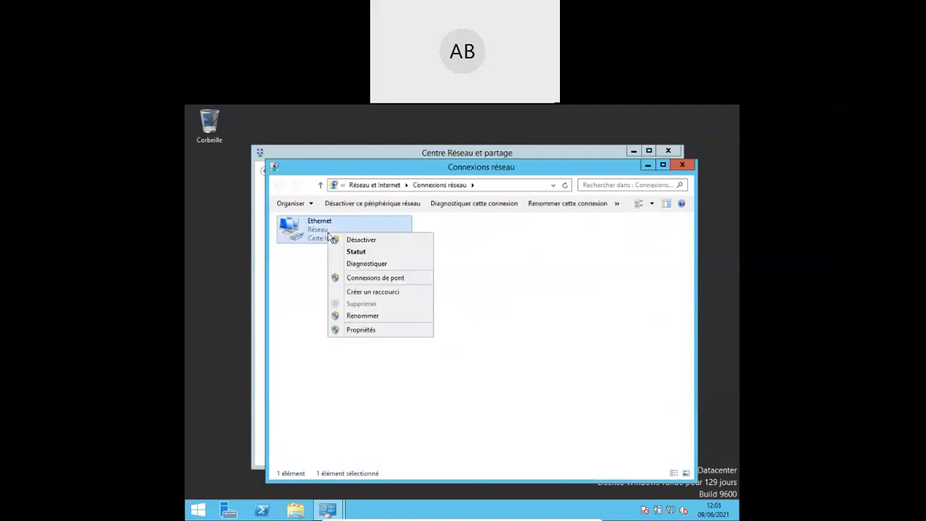
click(355, 329)
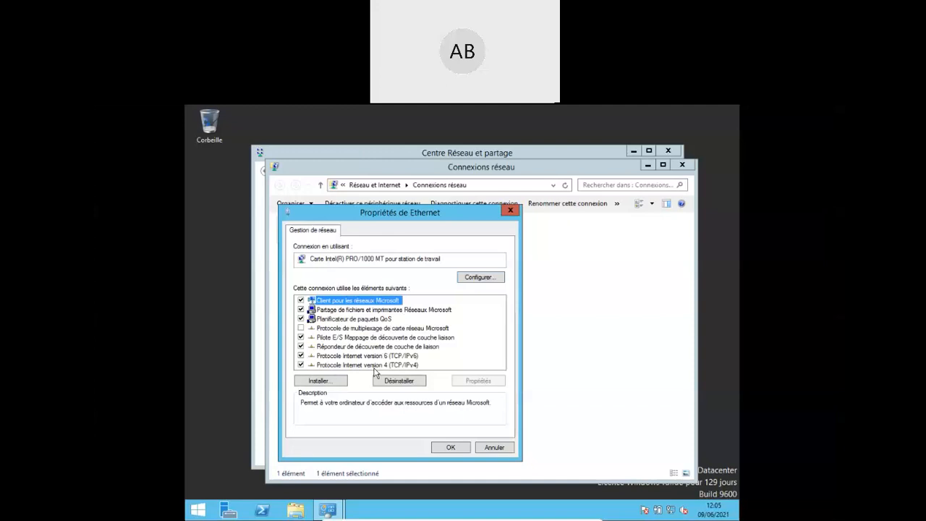
double_click(370, 365)
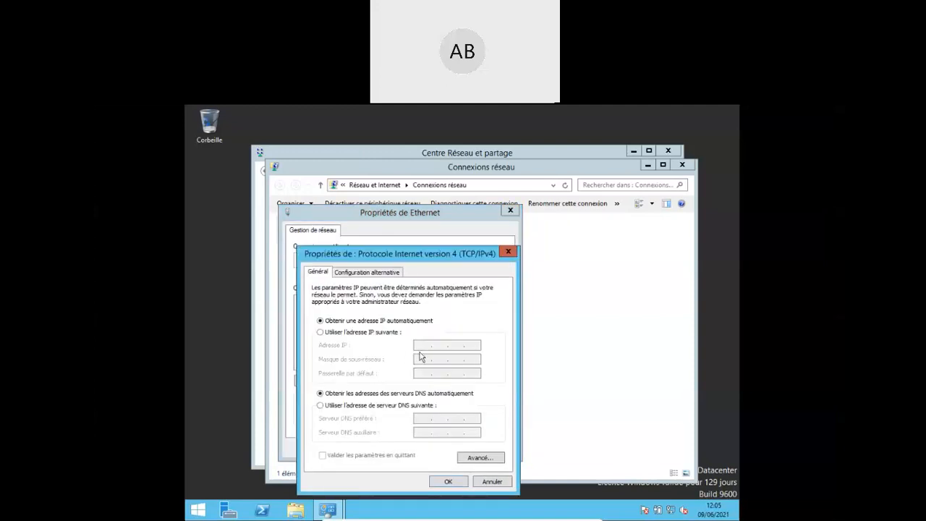
click(491, 482)
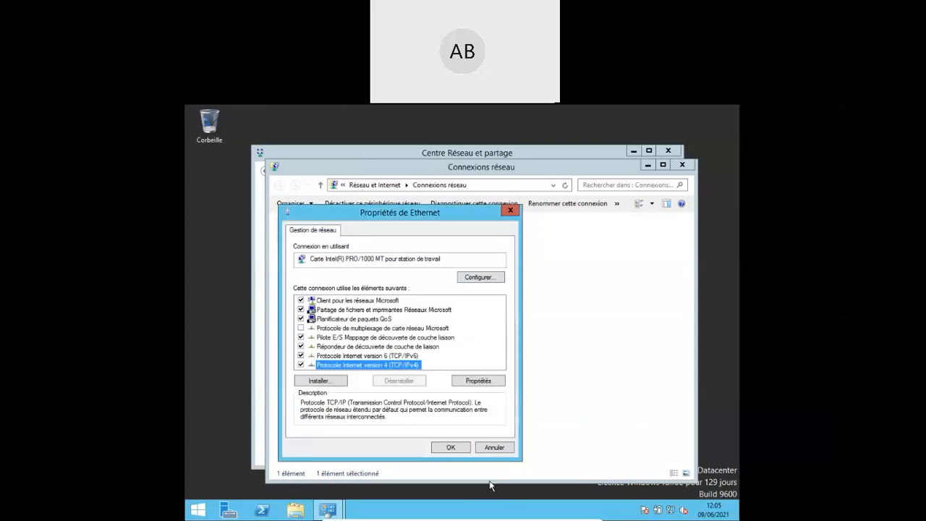
click(485, 448)
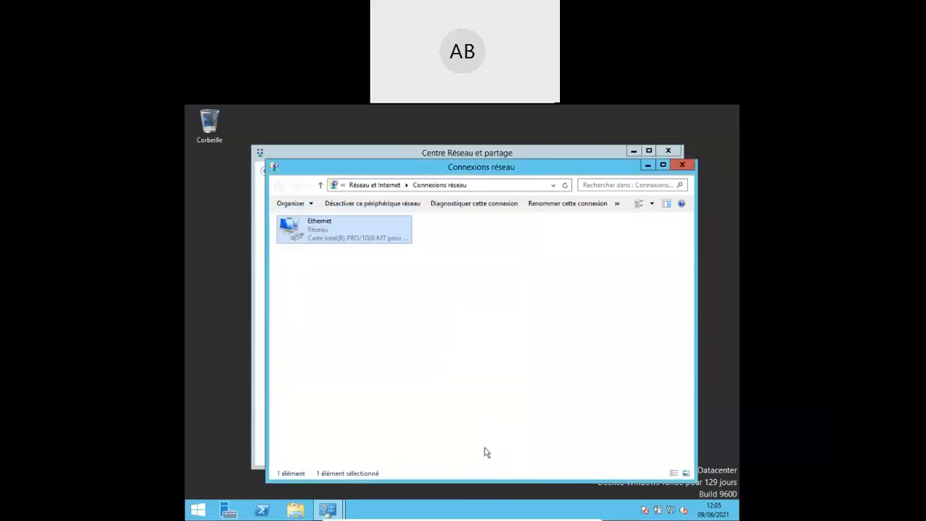
right_click(325, 240)
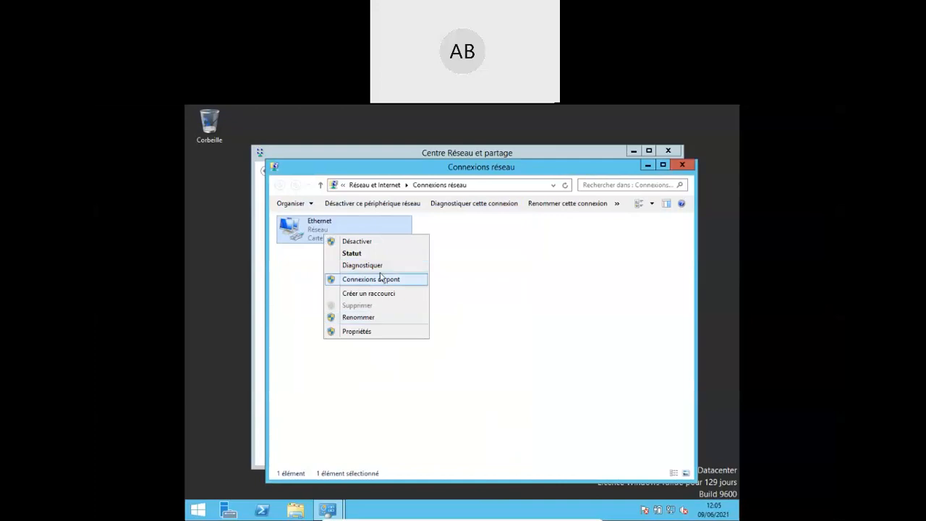
click(359, 254)
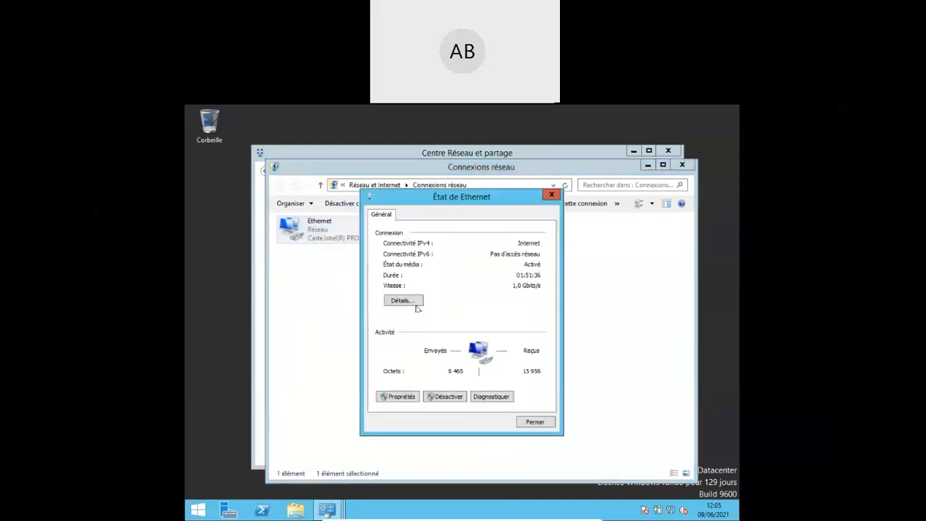
click(393, 299)
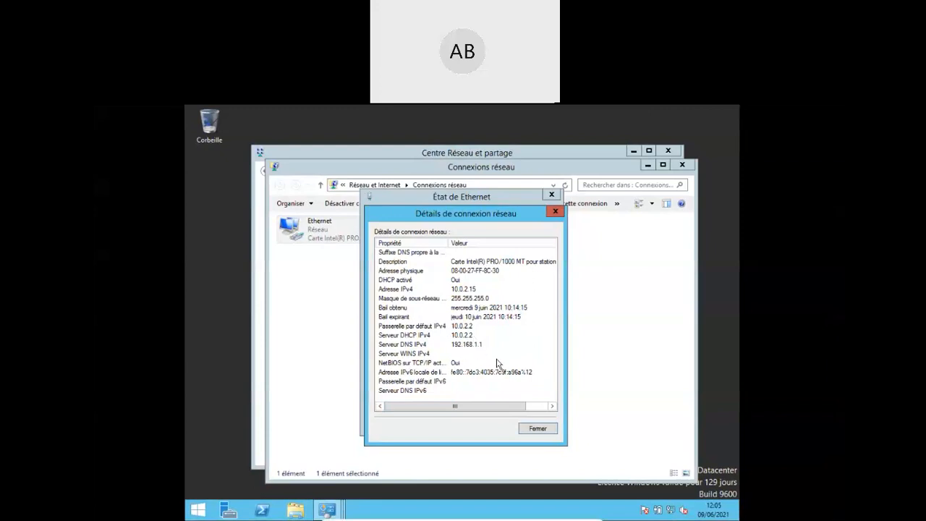
click(538, 429)
click(536, 427)
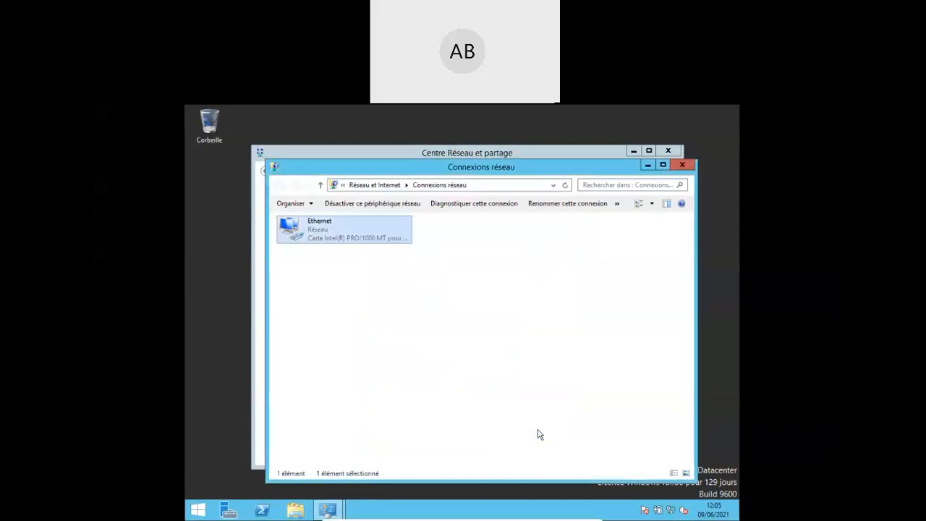
- Open Ethernet's TCP/IPv4 settings and enter the static IP address 10.0.2.15
right_click(319, 229)
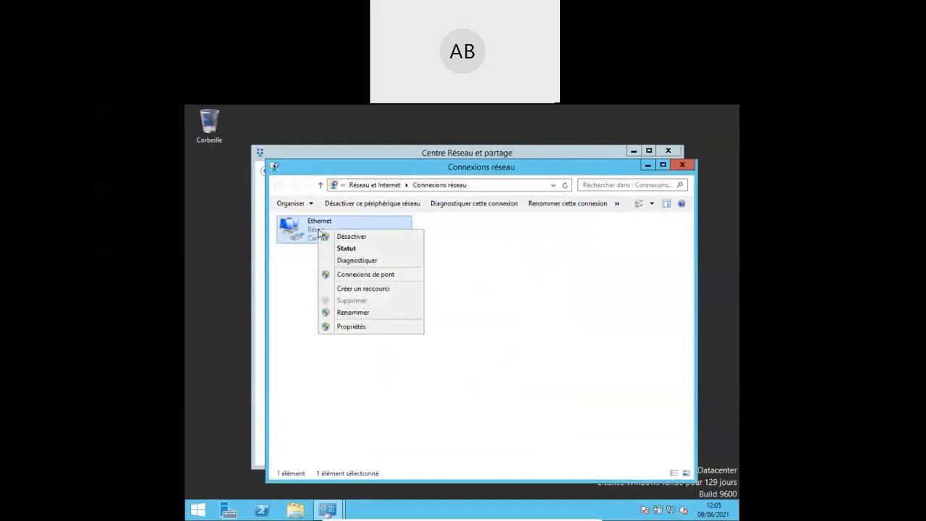
click(373, 327)
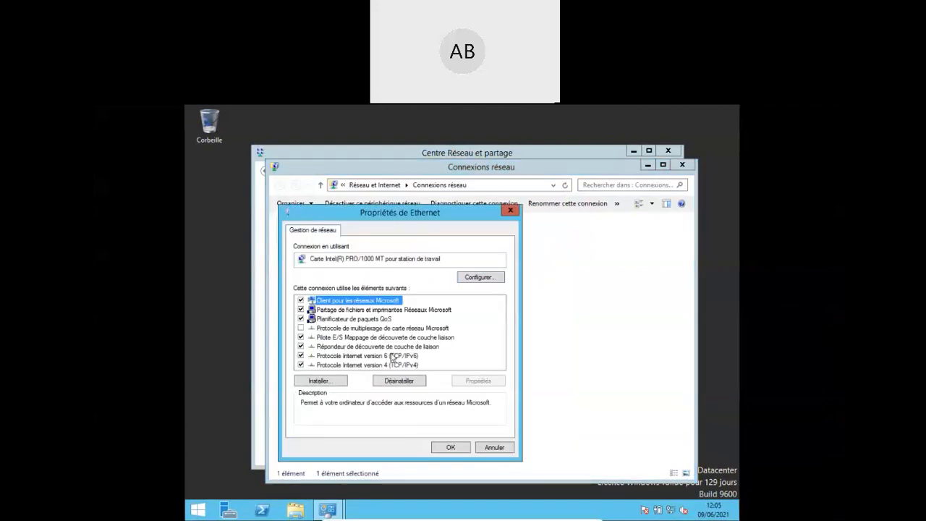
double_click(380, 365)
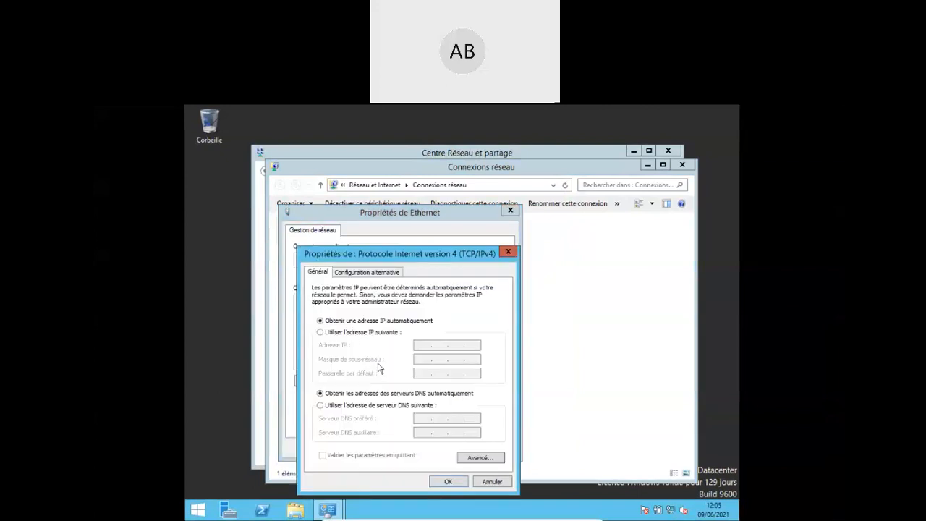
click(387, 333)
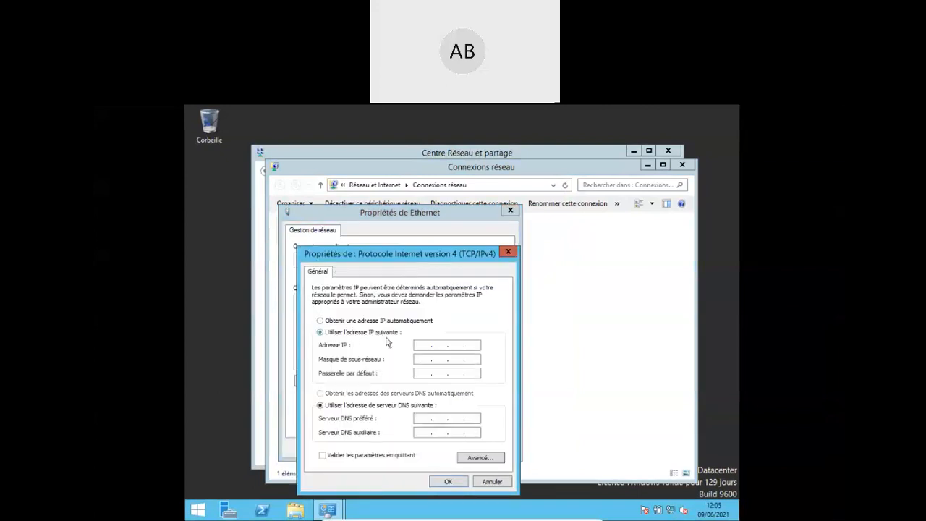
click(418, 345)
text(10.0.2.15)
key(Tab)
- Set mask 255.255.255.0, gateway 10.0.2.2 and preferred DNS 192.168.1.1, then confirm
key(Tab)
key(shift+Tab)
click(437, 359)
text(255 . 255 . 255 . 0)
key(Tab)
text(100)
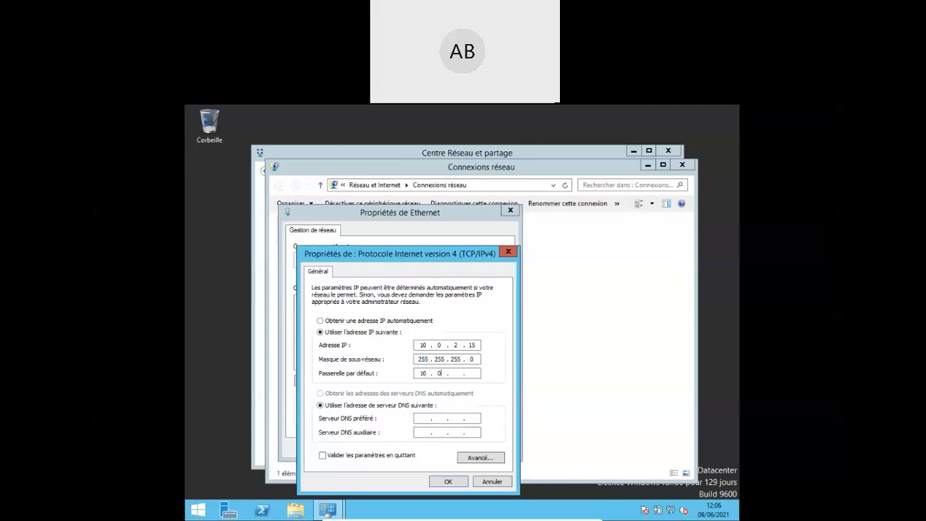
text(2)
text(2)
click(421, 418)
text(192 . 168 . 1 . 1)
click(449, 482)
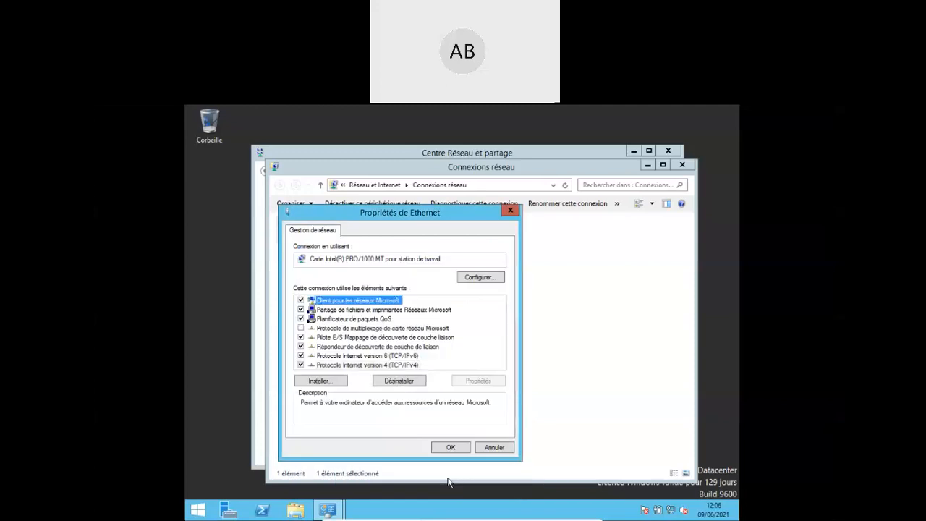
- Confirm the Propriétés de Ethernet dialog with OK to apply the static IPv4 settings
click(443, 450)
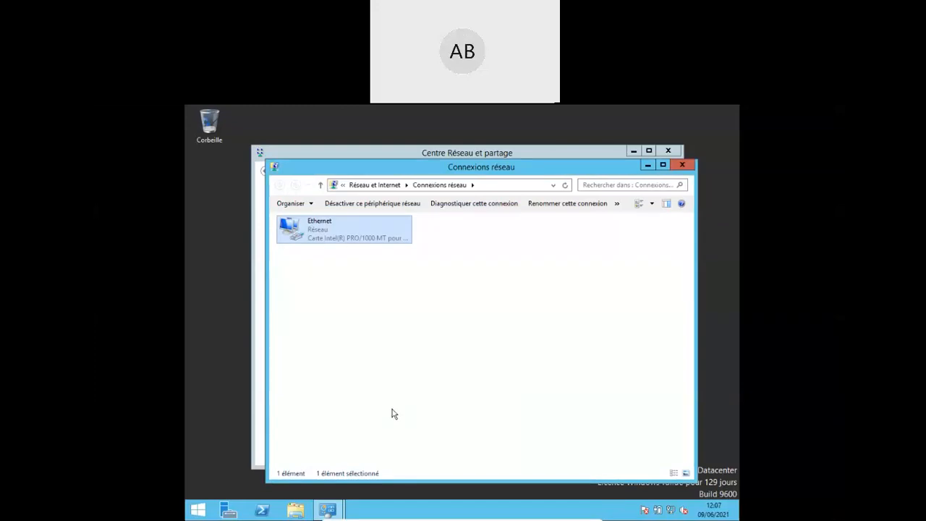
- Check in Server Manager's Local Server page that Ethernet shows 10.0.2.15, then close it
click(227, 511)
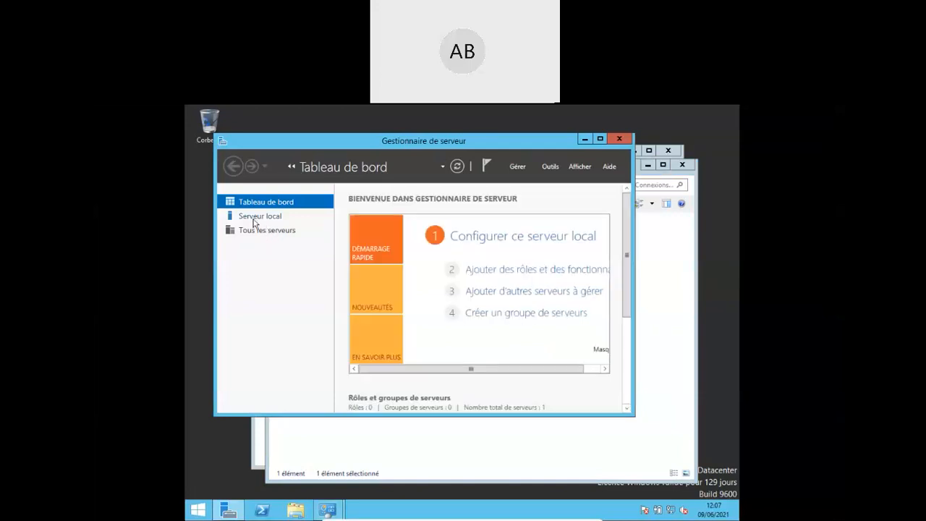
click(248, 221)
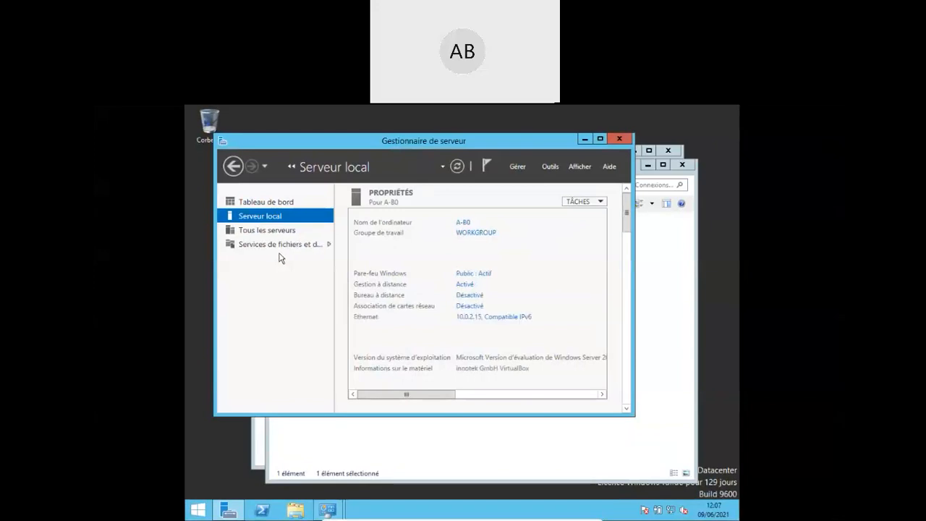
click(326, 246)
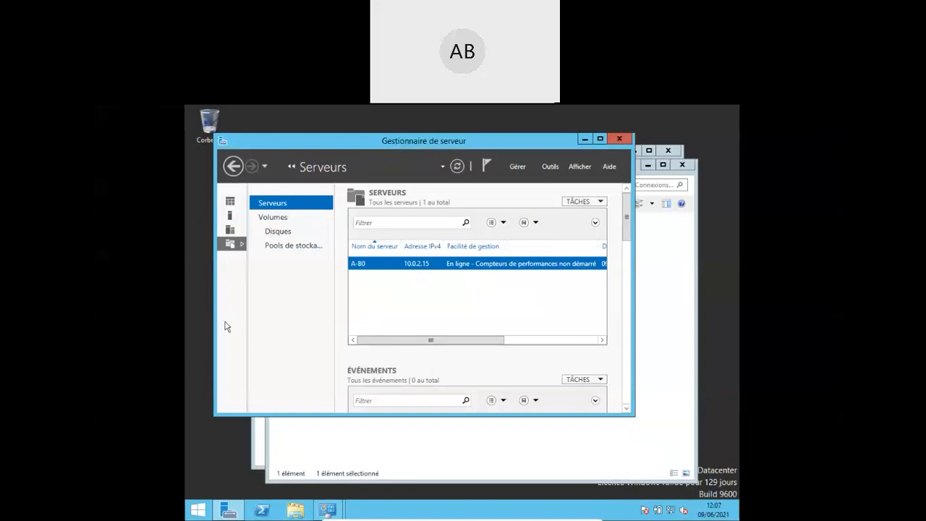
click(239, 163)
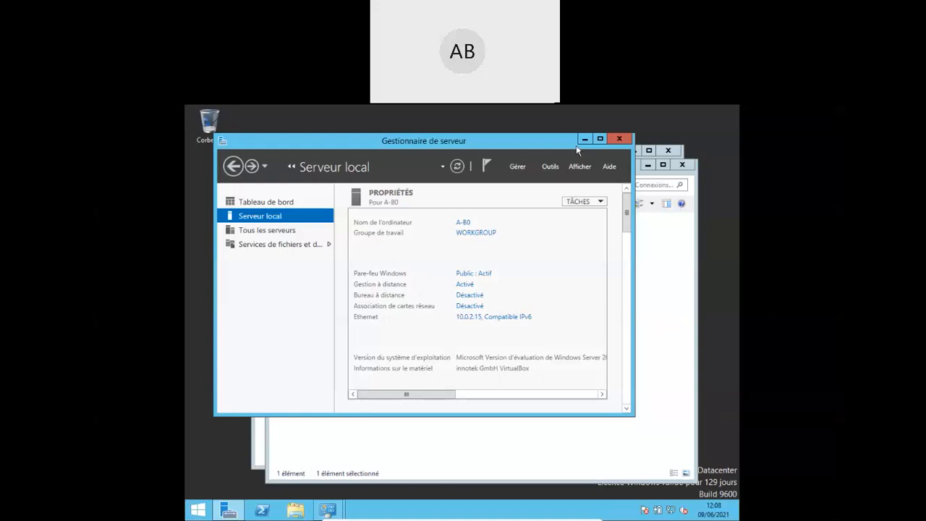
click(620, 140)
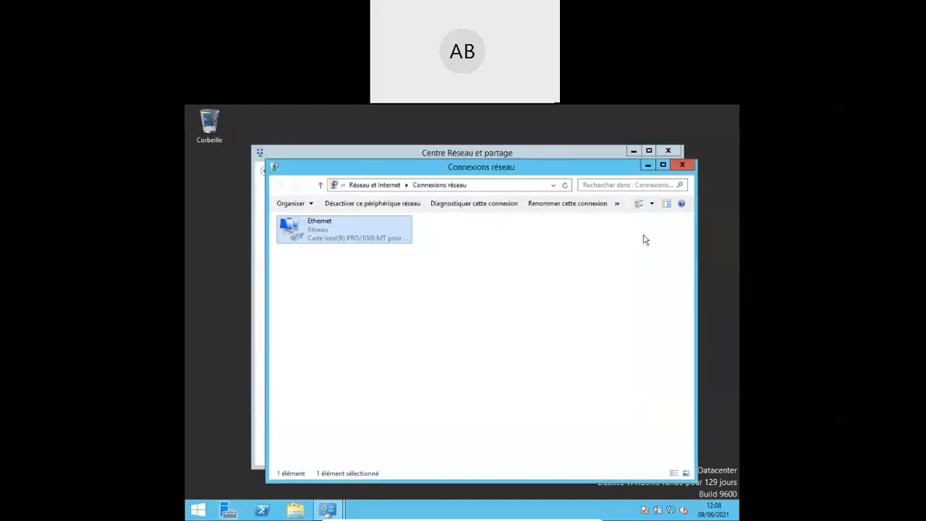
- Close the Connexions réseau and Centre Réseau et partage windows
click(686, 166)
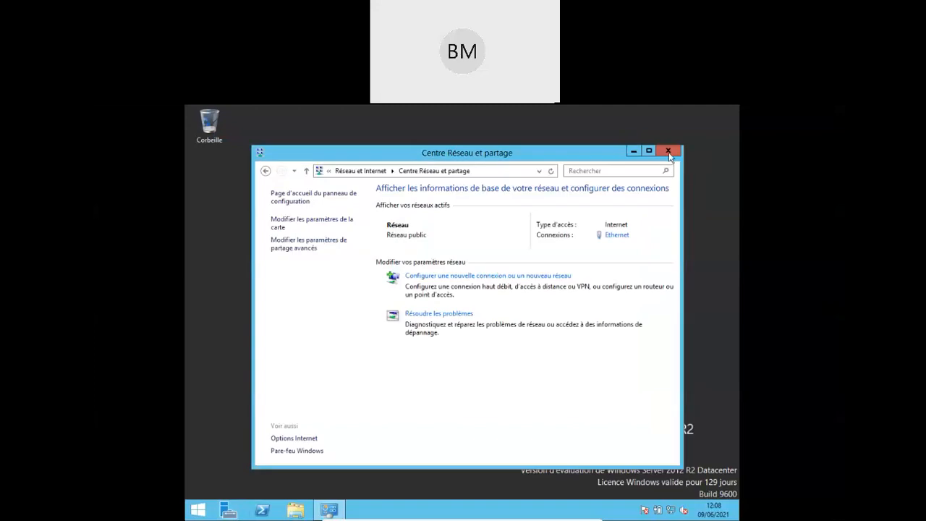
click(668, 152)
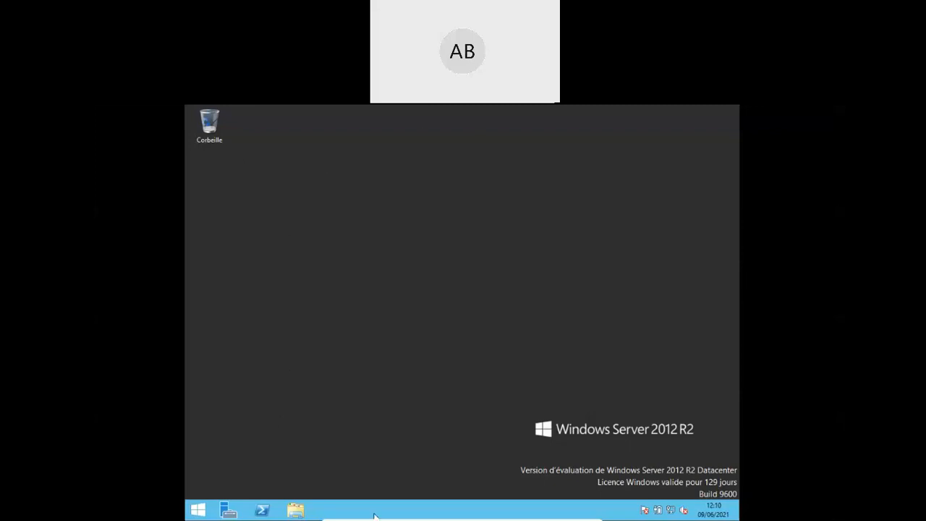
- Reopen Ethernet's TCP/IPv4 settings via the tray network icon and select the IP's last octet
right_click(670, 514)
click(646, 502)
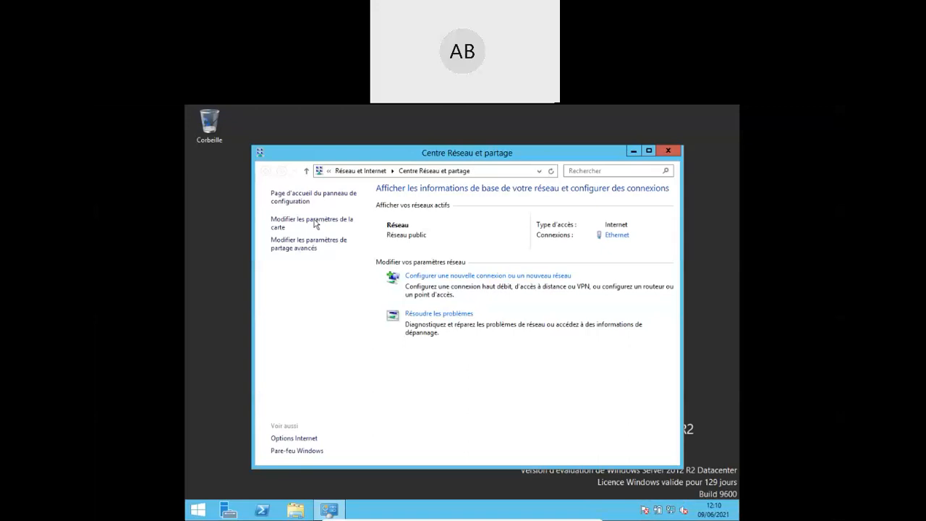
click(314, 224)
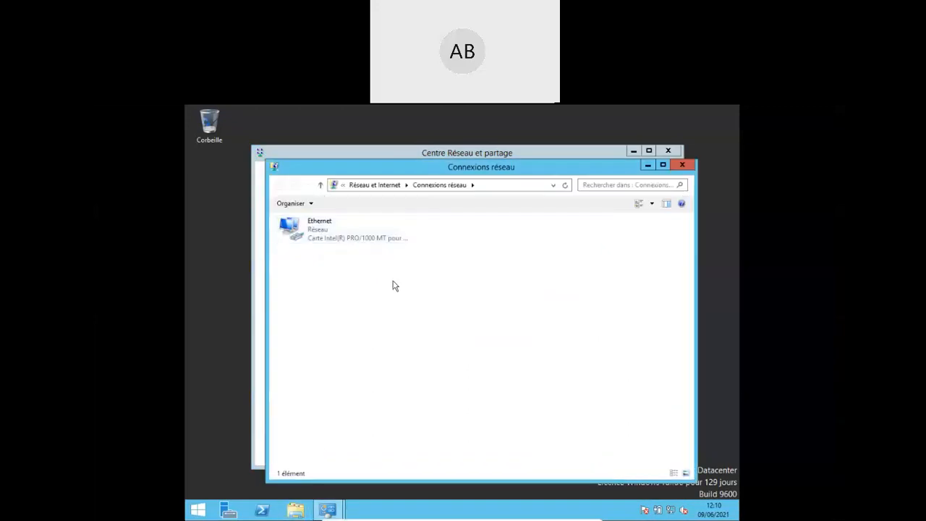
right_click(321, 232)
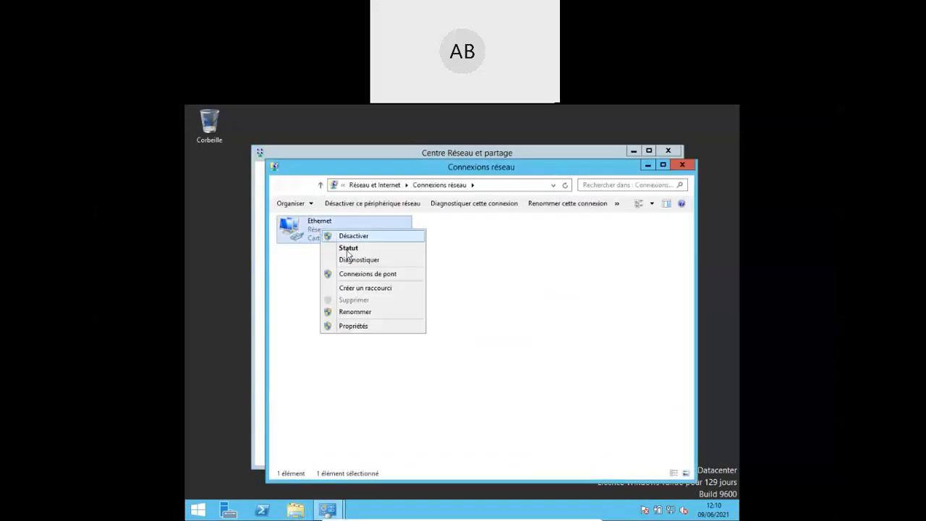
click(366, 330)
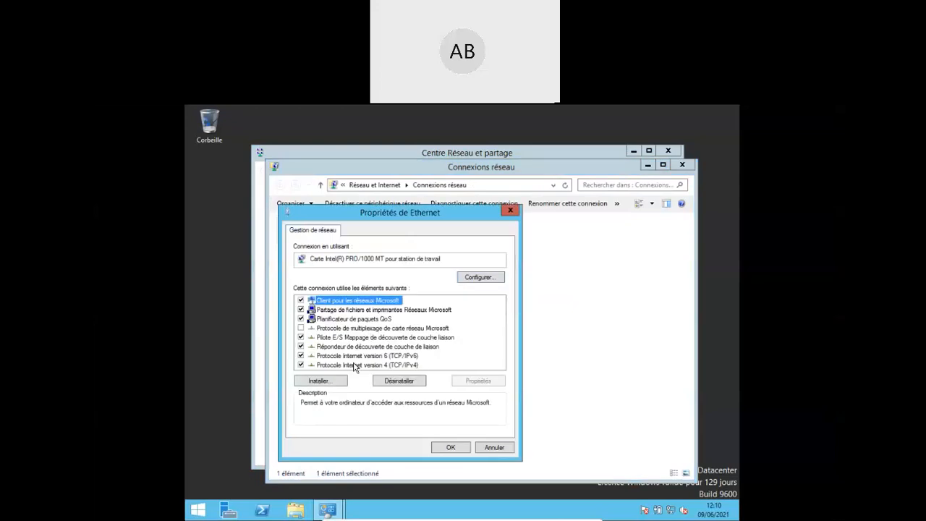
double_click(355, 369)
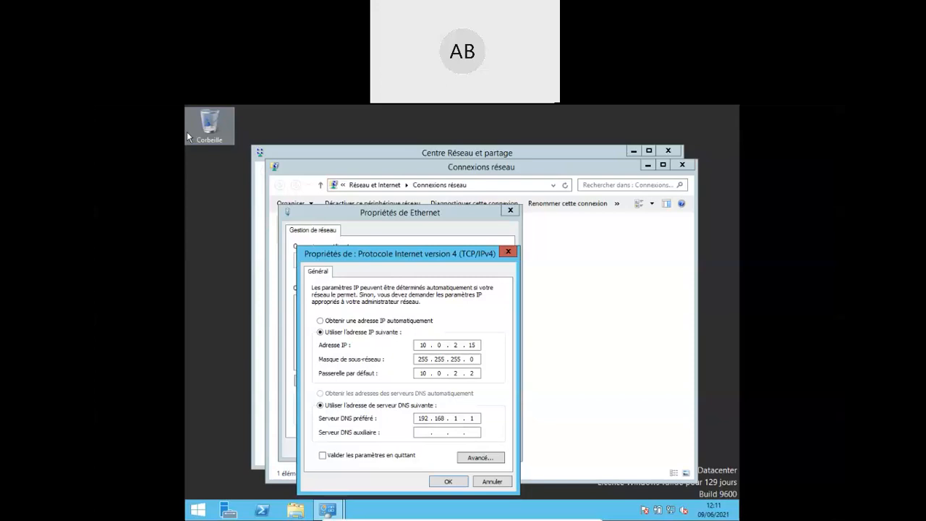
double_click(471, 345)
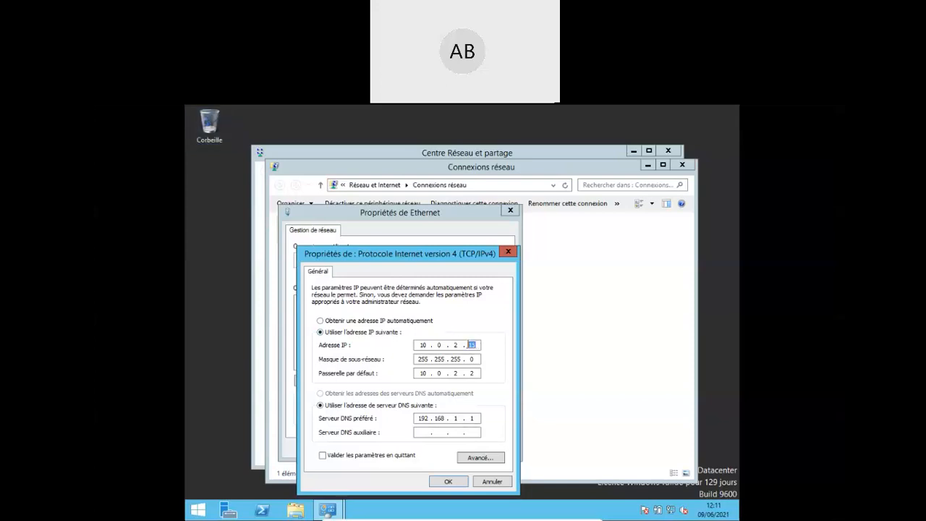
- Change the IP to 10.0.2.23 and preferred DNS to 10.0.2.15, and save
text(23)
key(BackSpace)
key(BackSpace)
key(BackSpace)
key(BackSpace)
key(BackSpace)
key(BackSpace)
key(BackSpace)
text(100215)
click(444, 485)
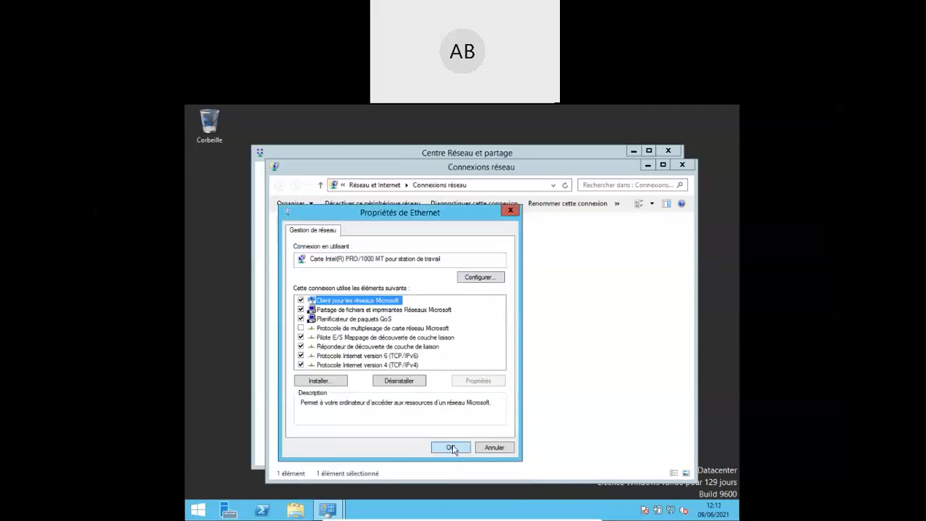
- Close Ethernet Properties, Connexions réseau and Centre Réseau et partage
click(450, 447)
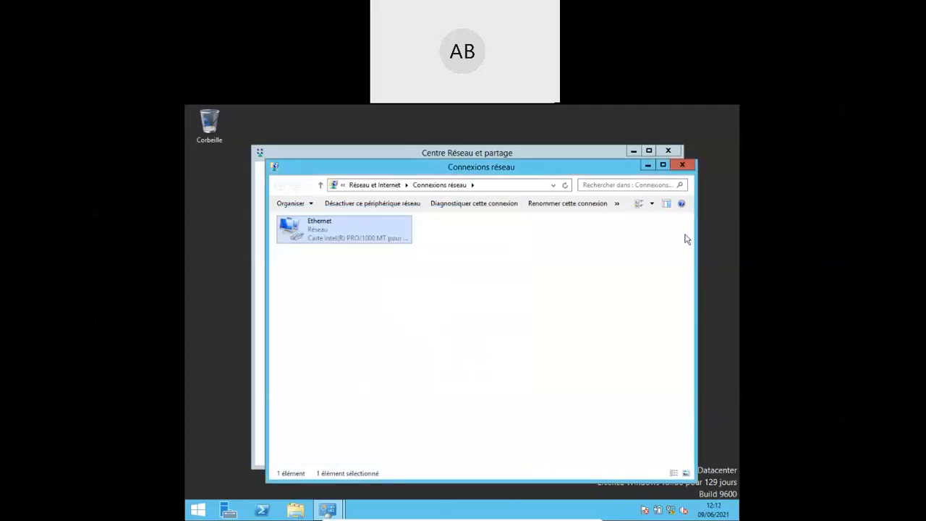
click(683, 165)
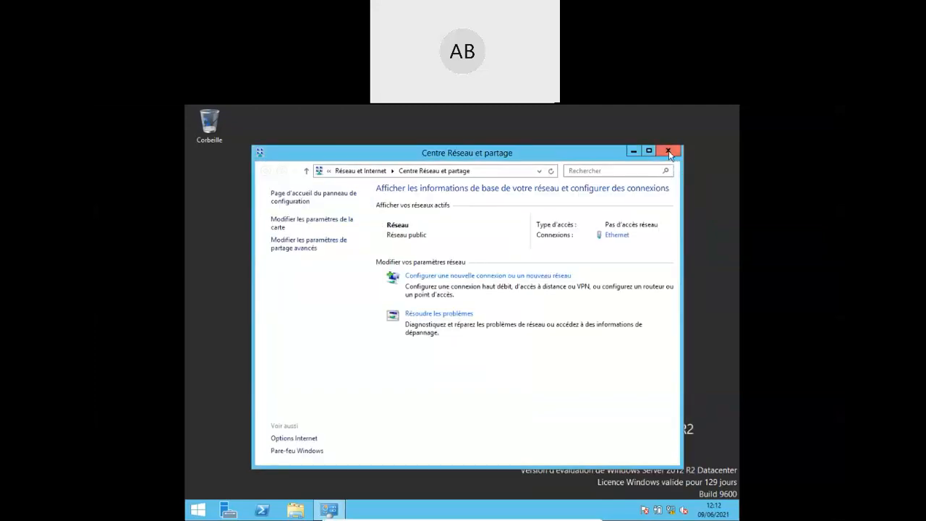
click(668, 152)
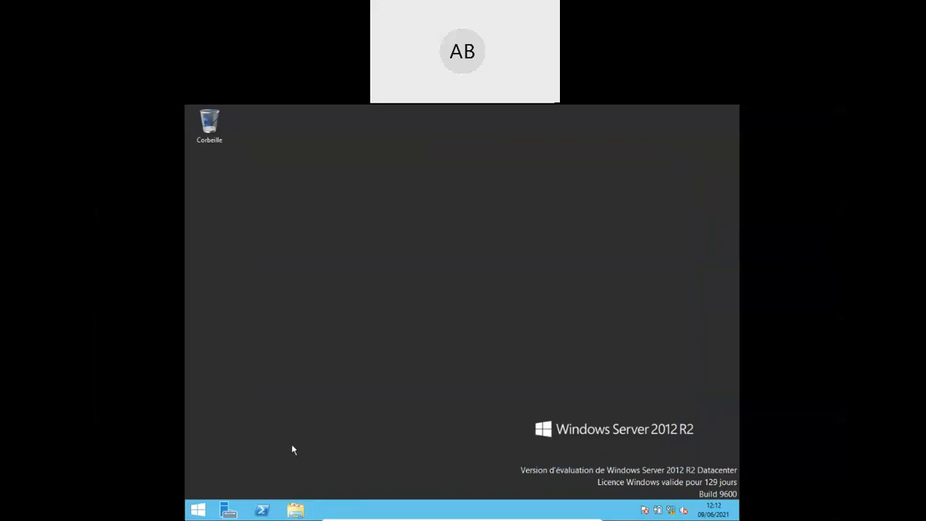
- Rename the computer to SRV-2 through Ce PC's system properties
click(197, 510)
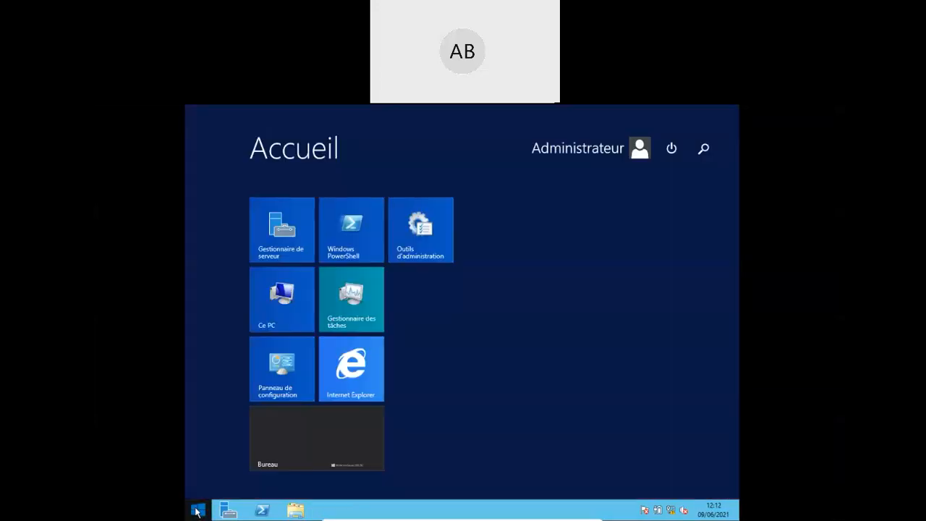
right_click(297, 311)
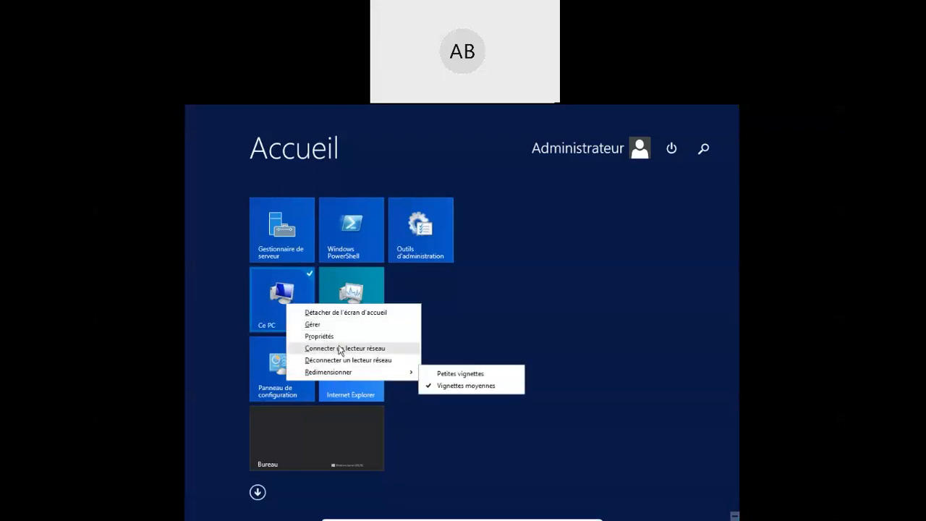
click(329, 335)
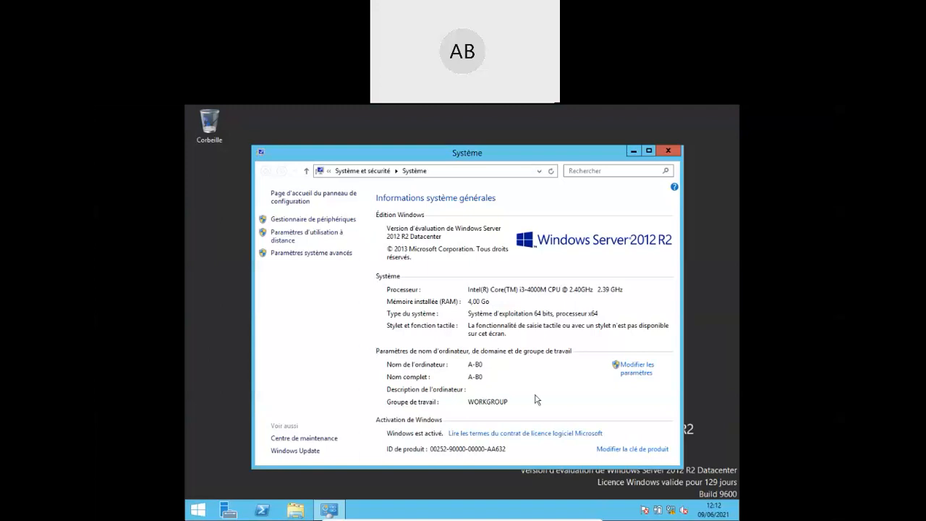
click(636, 371)
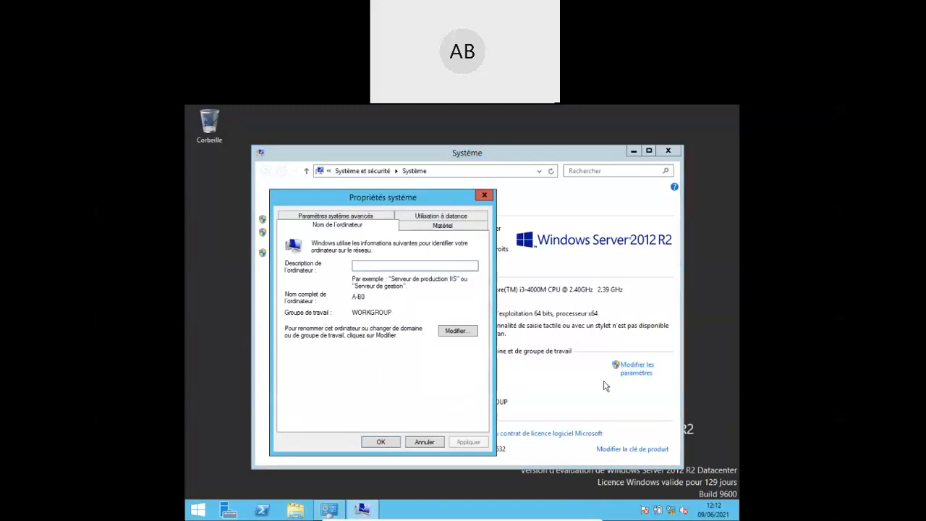
click(463, 334)
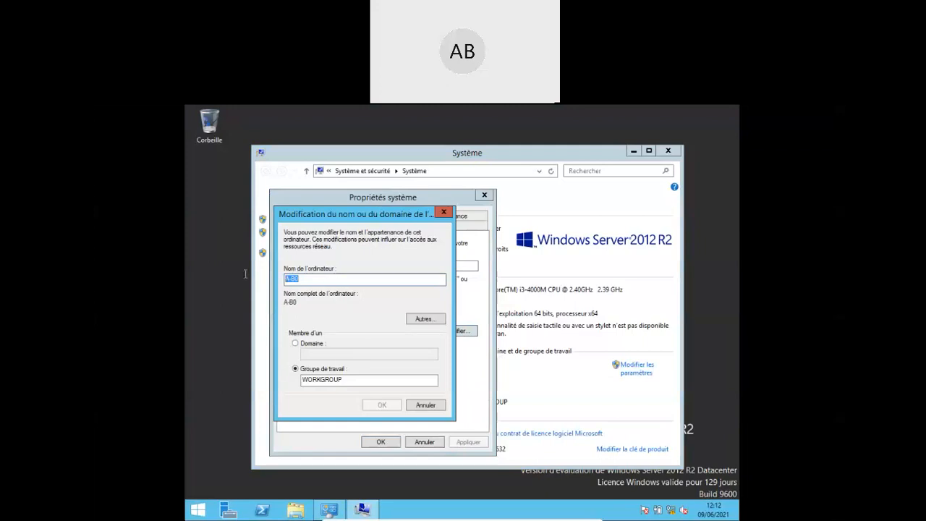
text(SRV)
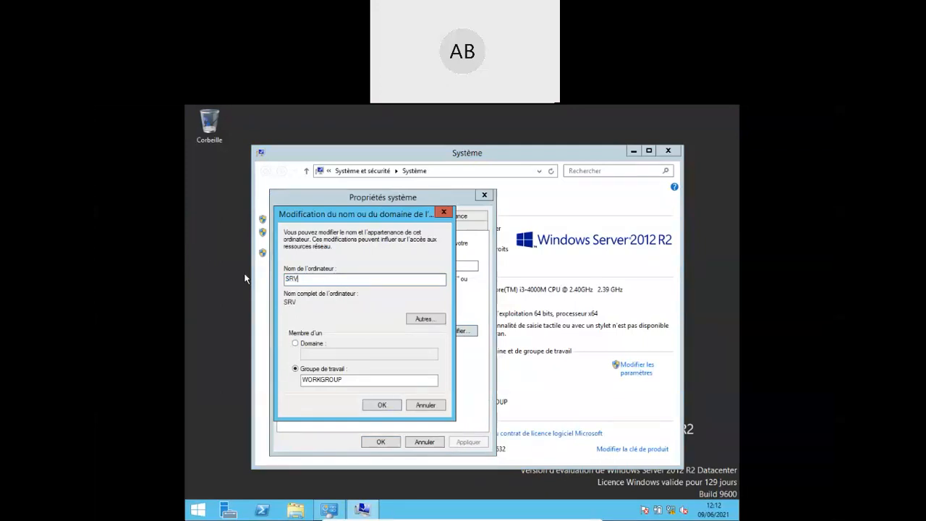
text(-2)
click(381, 407)
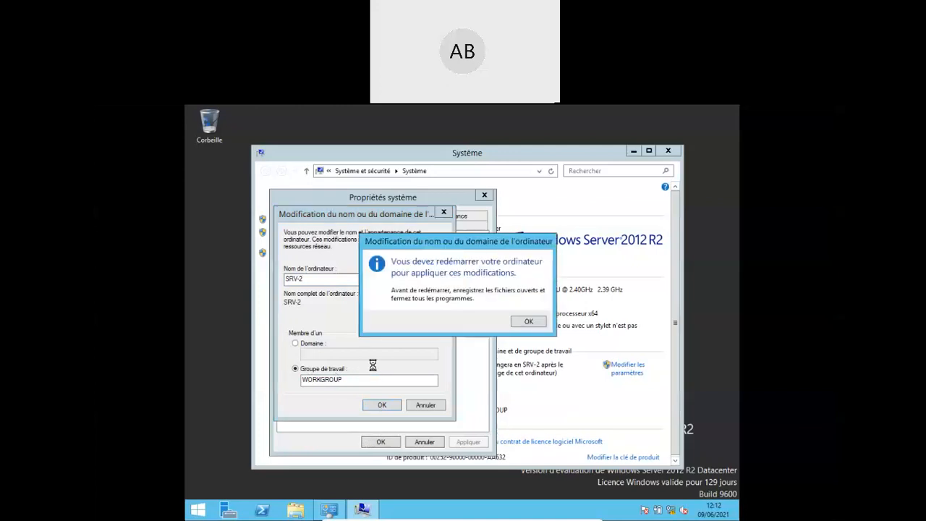
- Acknowledge the restart notice, close System Properties, and restart the server now
click(531, 321)
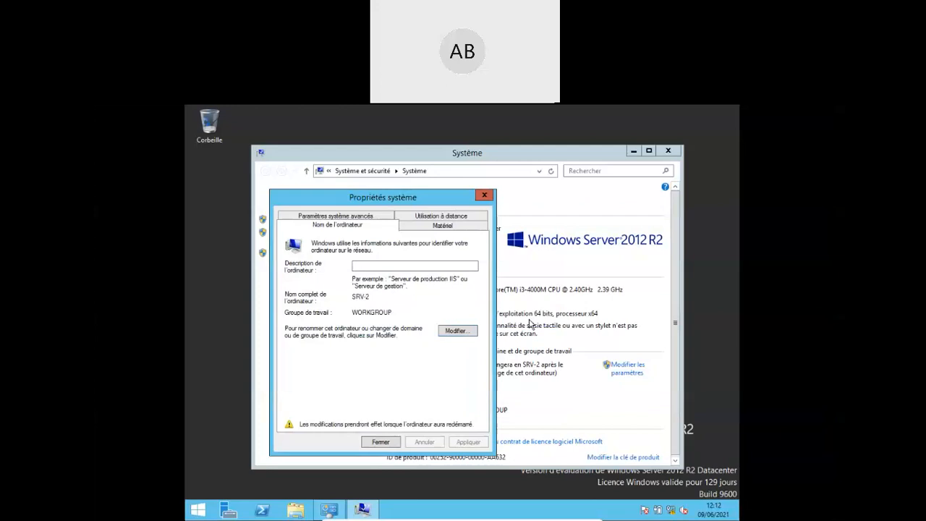
click(376, 441)
click(424, 324)
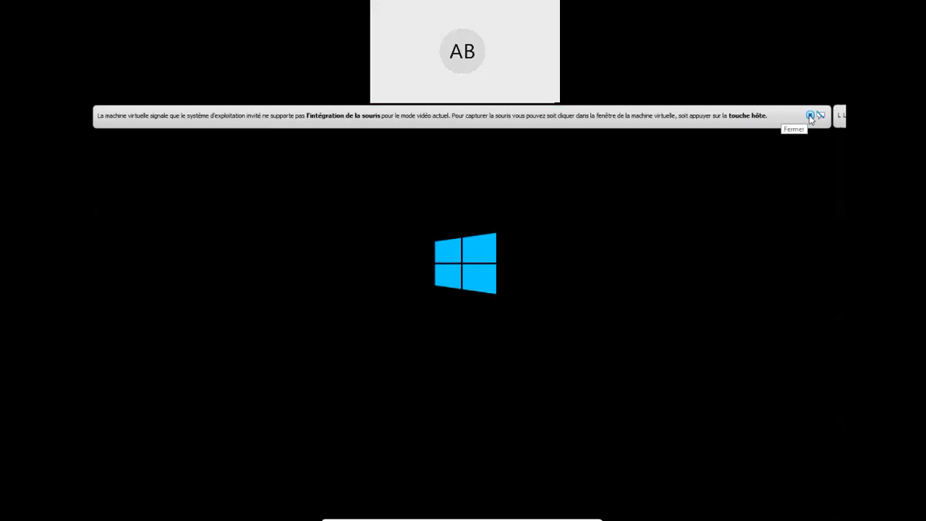
- Dismiss both VirtualBox mouse-integration notices while the server reboots
click(810, 116)
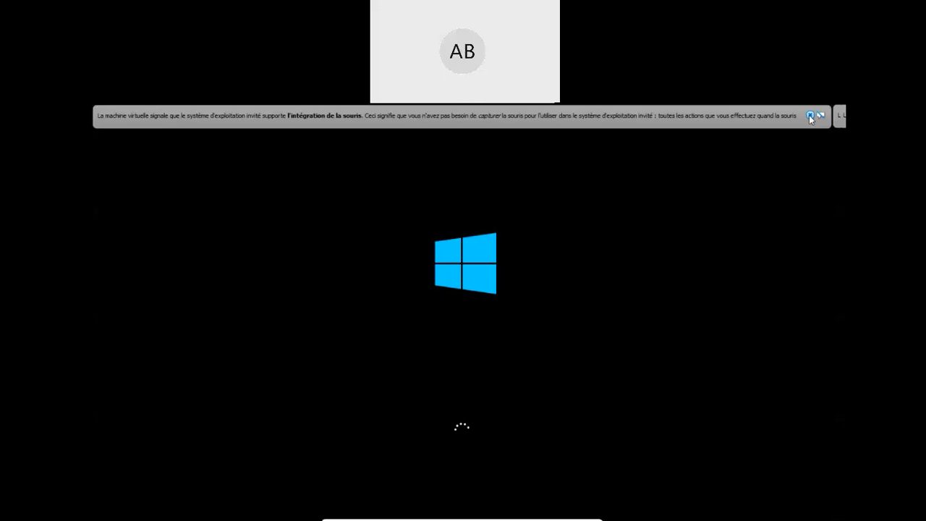
click(809, 115)
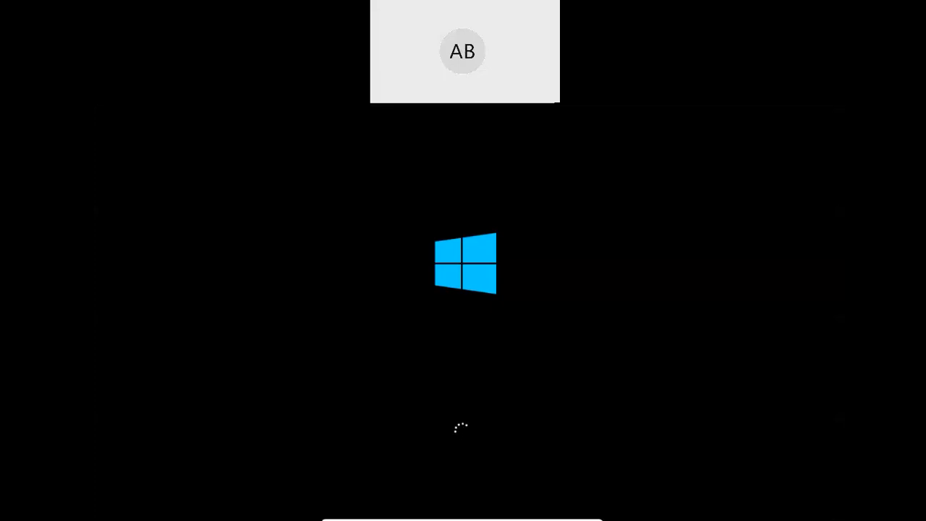
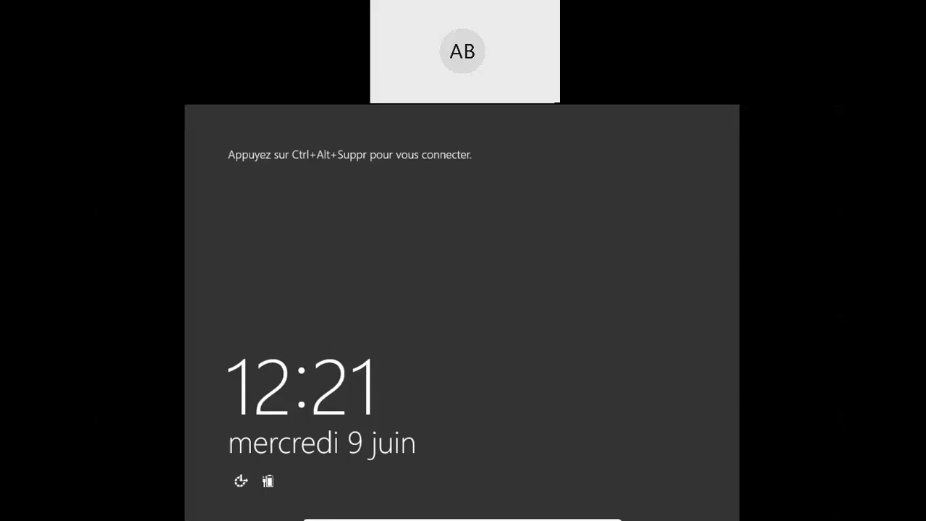
- Show the host's memory performance in Task Manager (1,6 Go free of 16,0 Go) and move it aside
key(ctrl+shift+Escape)
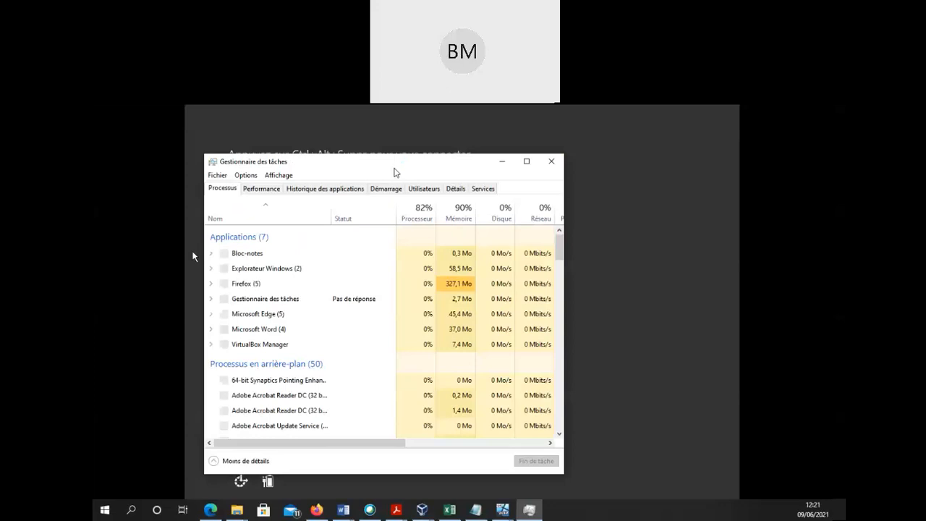
click(267, 189)
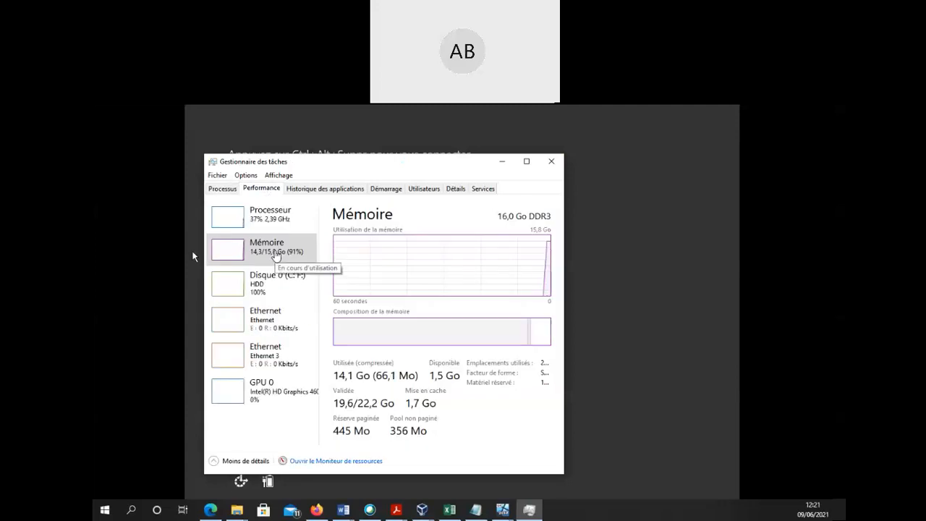
click(275, 254)
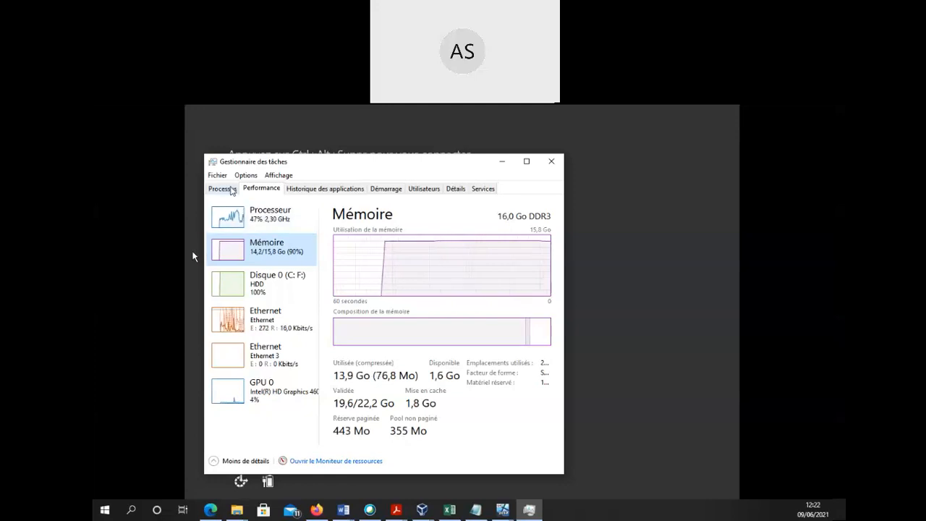
drag(351, 161, 101, 189)
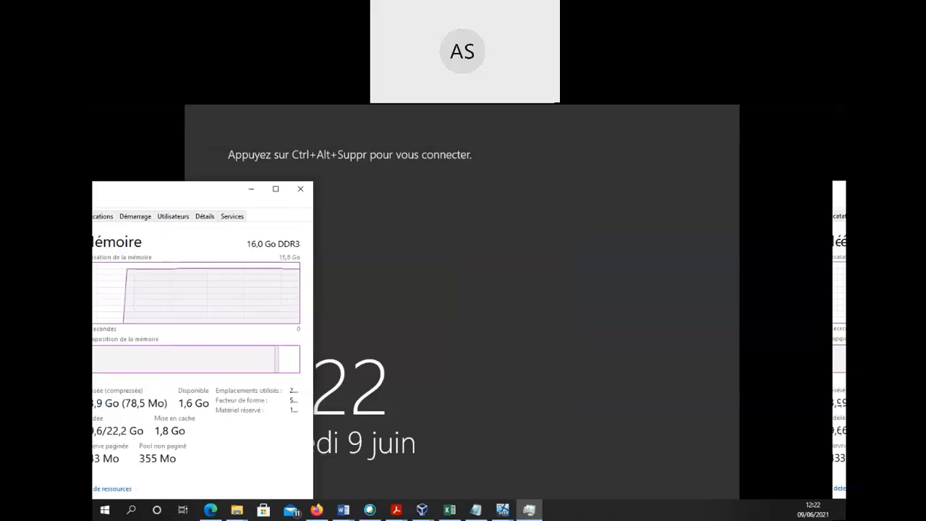
- Return to the VM and send Ctrl+Alt+Suppr to reach the DOMAINETEST administrator password prompt
click(192, 257)
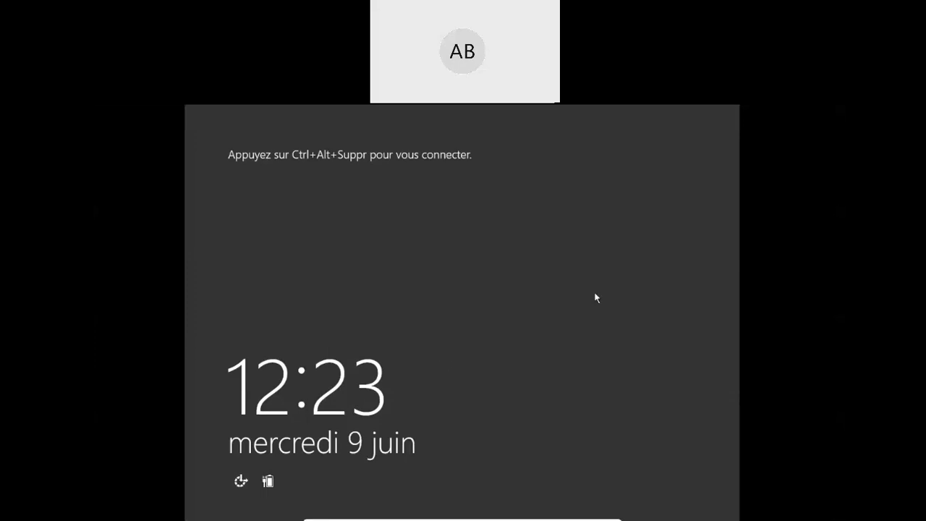
key(ctrl+alt+Delete)
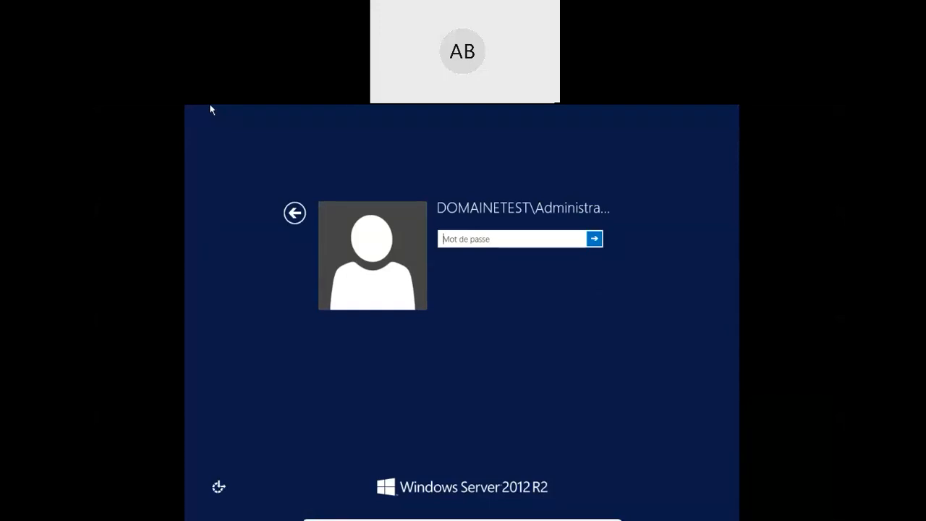
- Move Task Manager aside and sign in with the administrator password, retrying after the first is rejected
key(ctrl+shift+Escape)
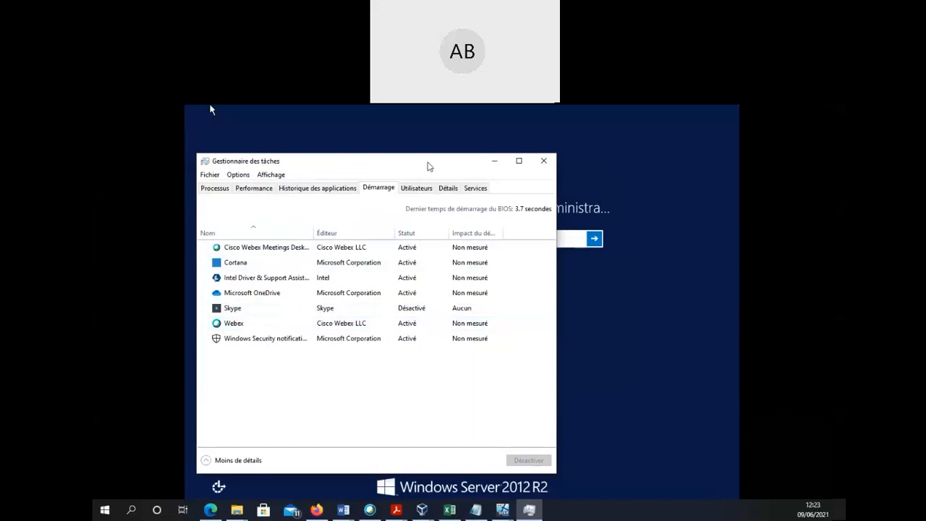
drag(428, 163, 139, 290)
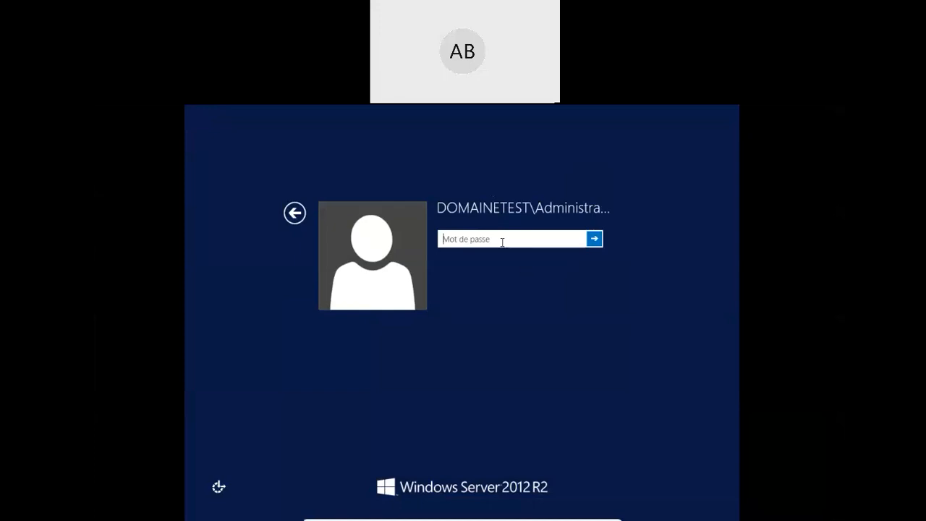
text(P@ssw0rd)
key(Return)
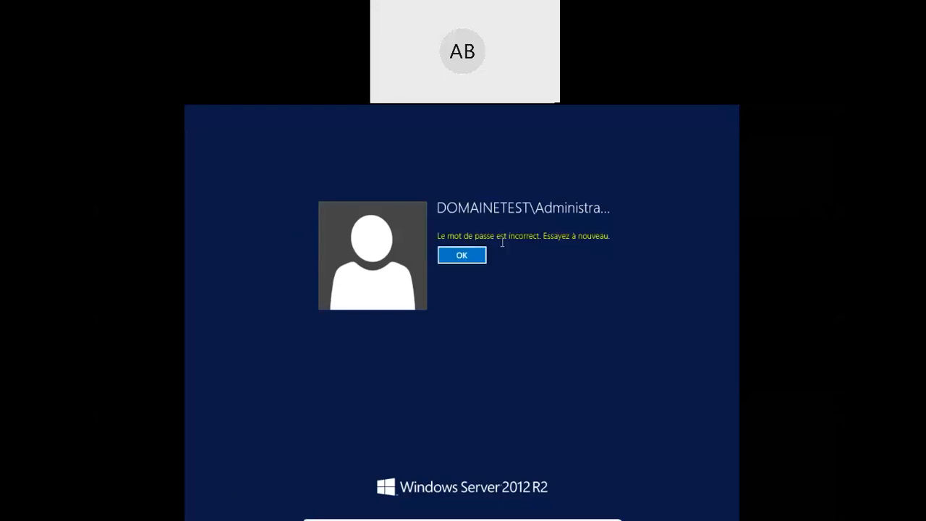
click(458, 258)
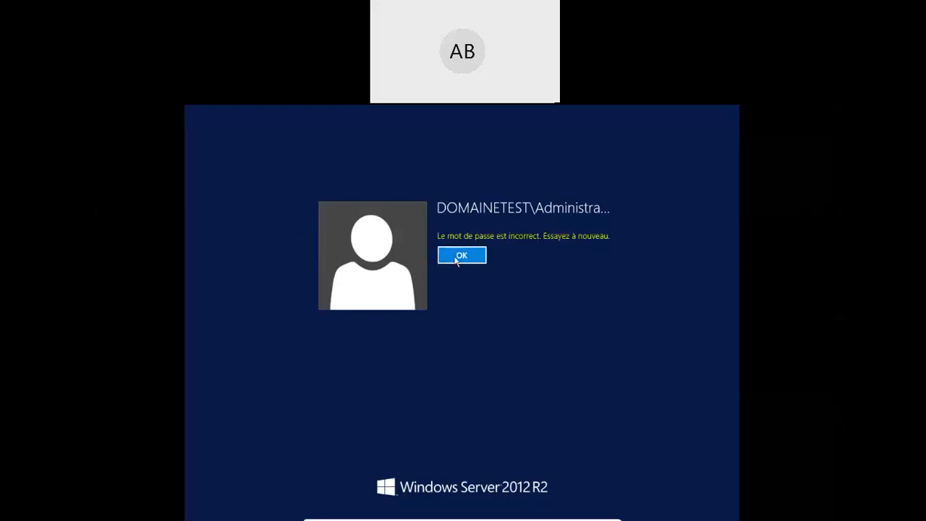
text(P@ss)
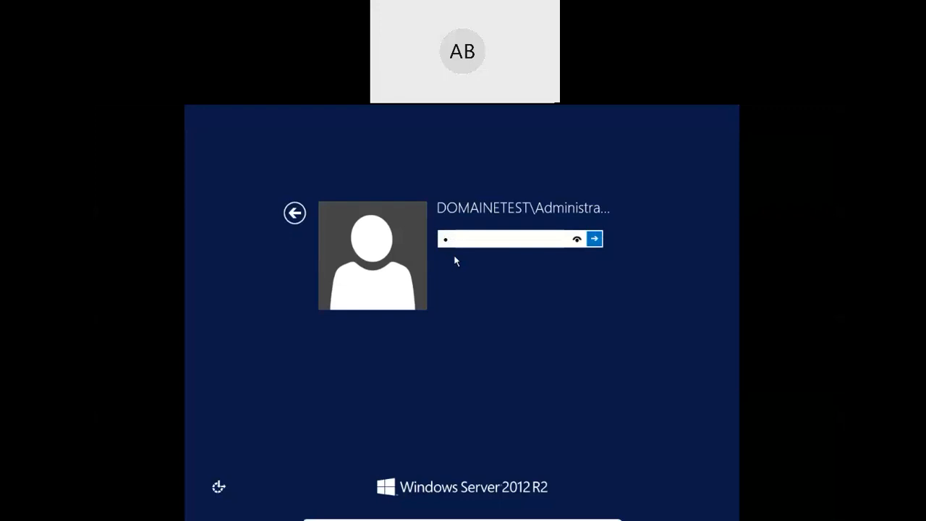
text(word1)
key(Return)
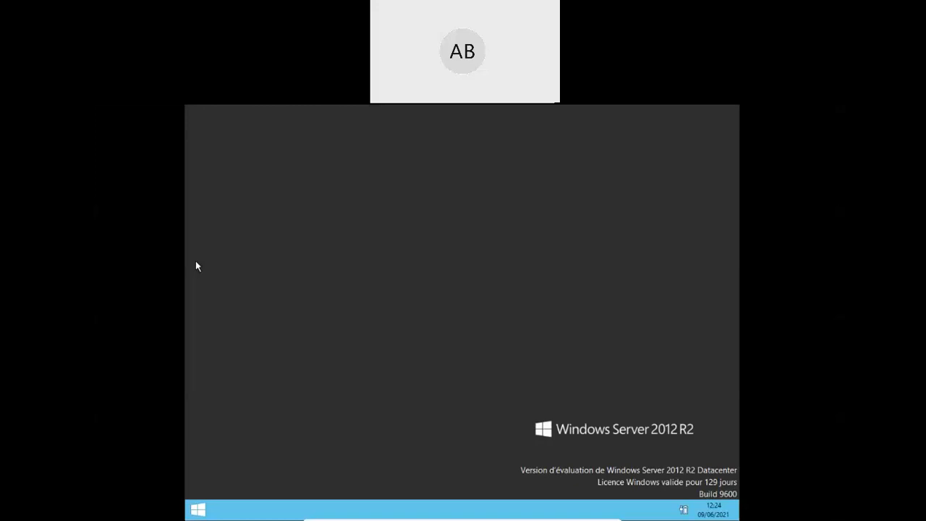
- Close the untitled Notepad notes and the LISTE L3 GTR workbook without saving either
key(ctrl+f)
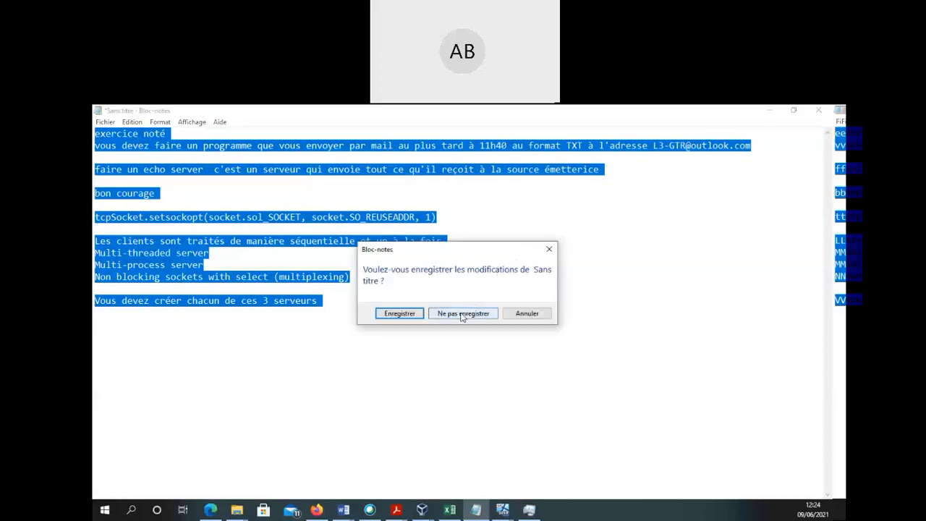
click(461, 314)
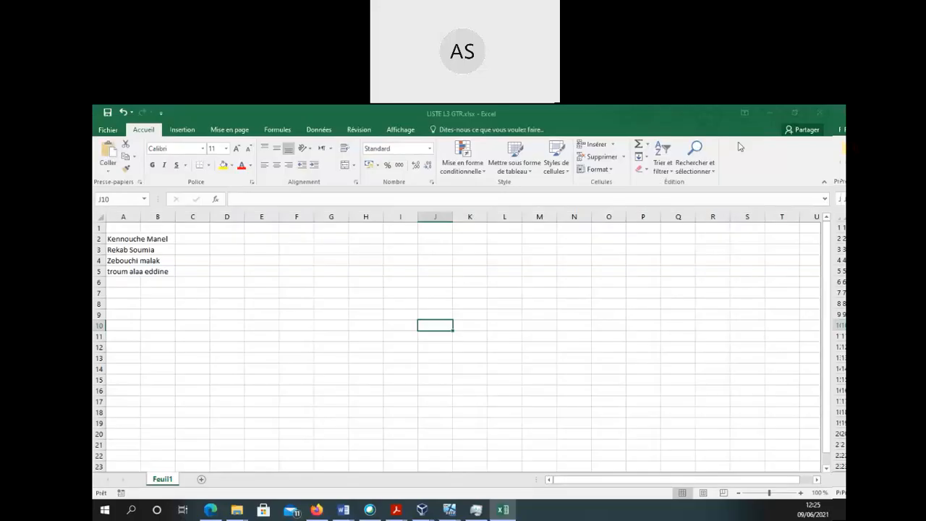
click(818, 114)
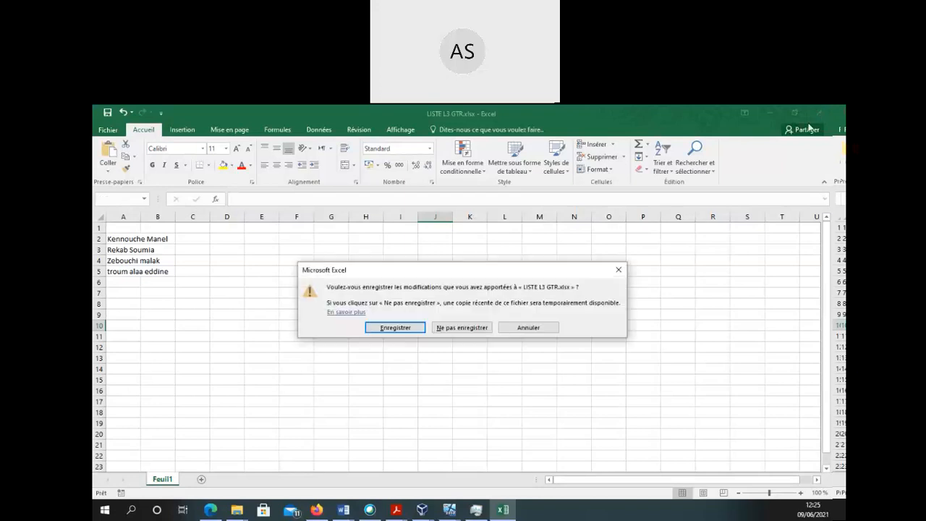
click(479, 328)
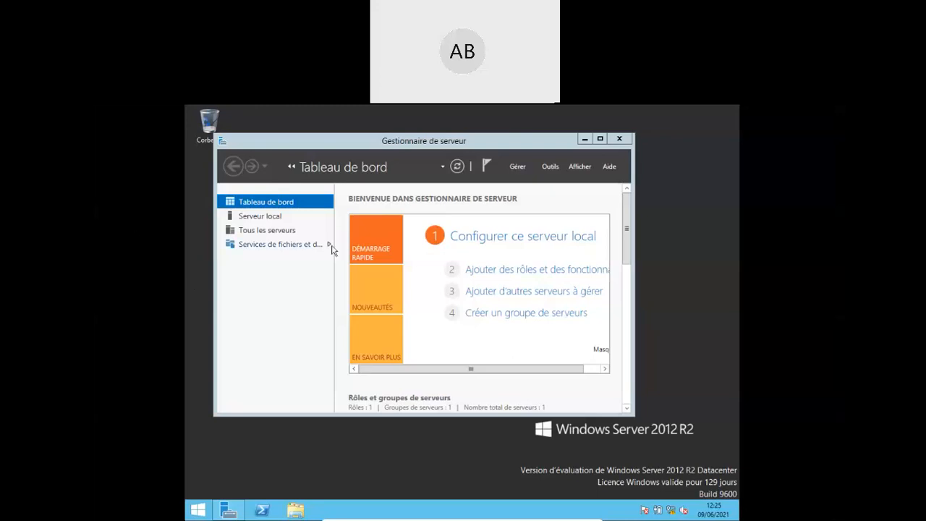
- Launch 'Ajouter des rôles et des fonctionnalités' from the Server Manager dashboard
click(511, 271)
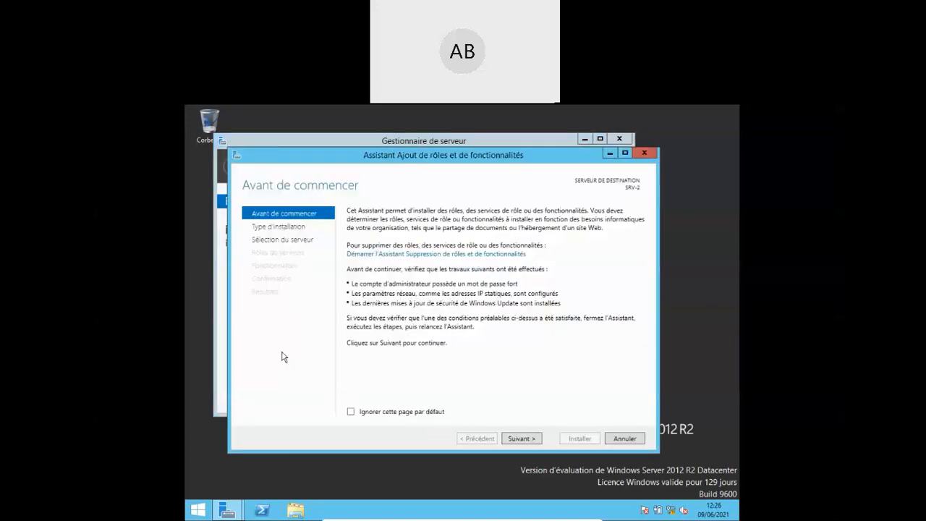
- Go past Avant de commencer, keeping role-based installation and SRV-2 as the destination server
click(519, 438)
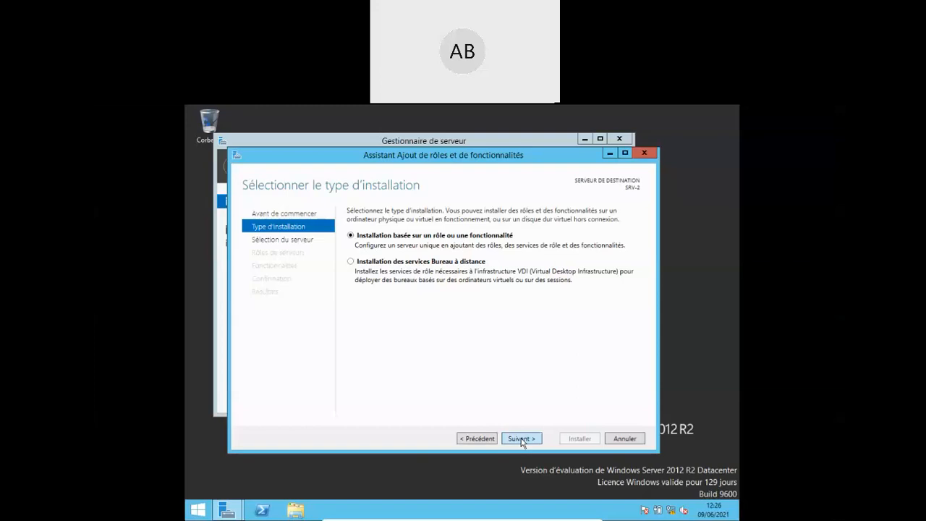
click(521, 439)
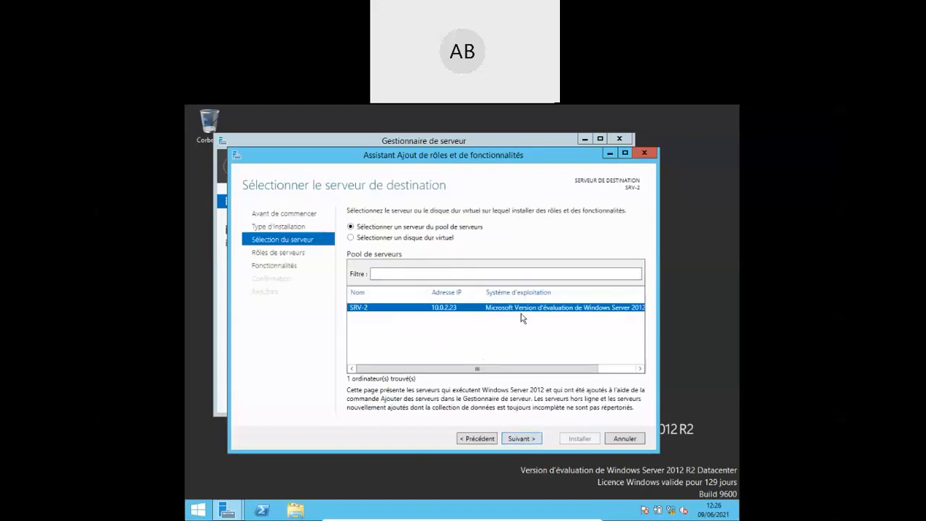
click(521, 439)
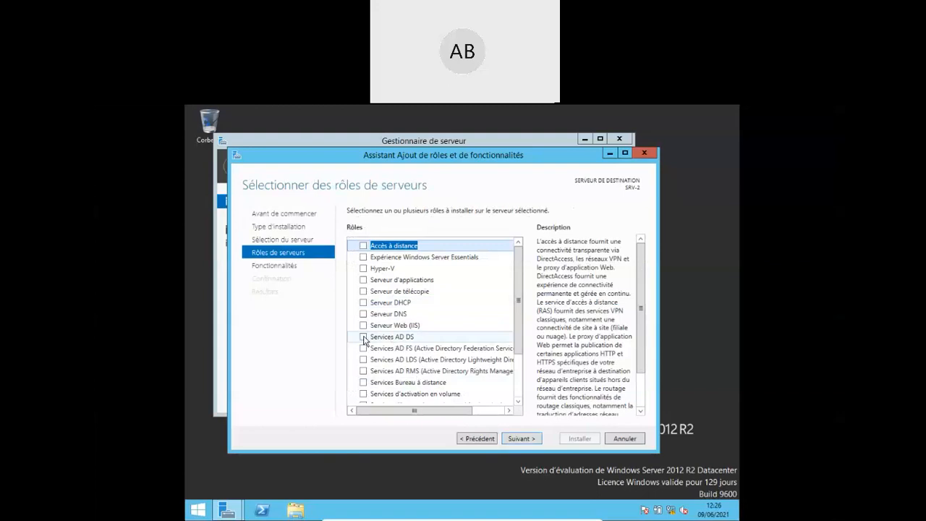
- Tick Services AD DS and accept the management features it requires
click(364, 337)
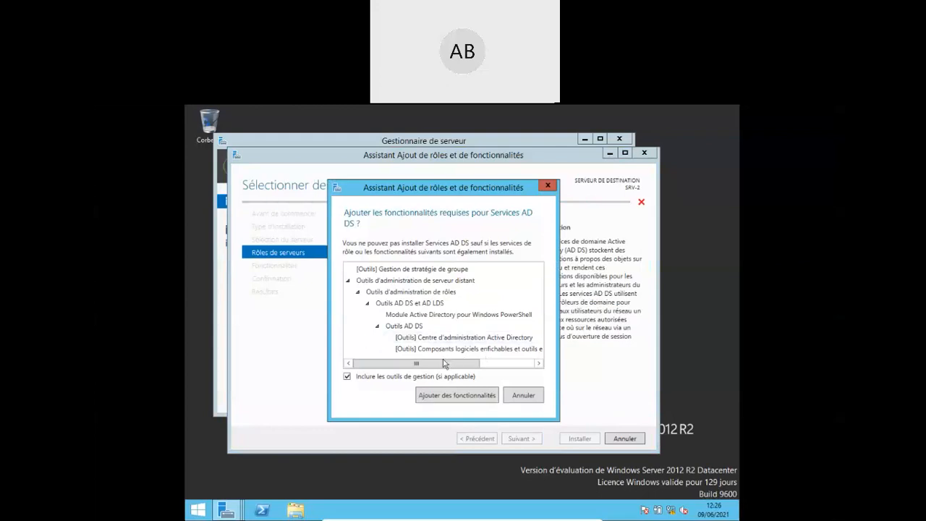
drag(442, 367, 408, 365)
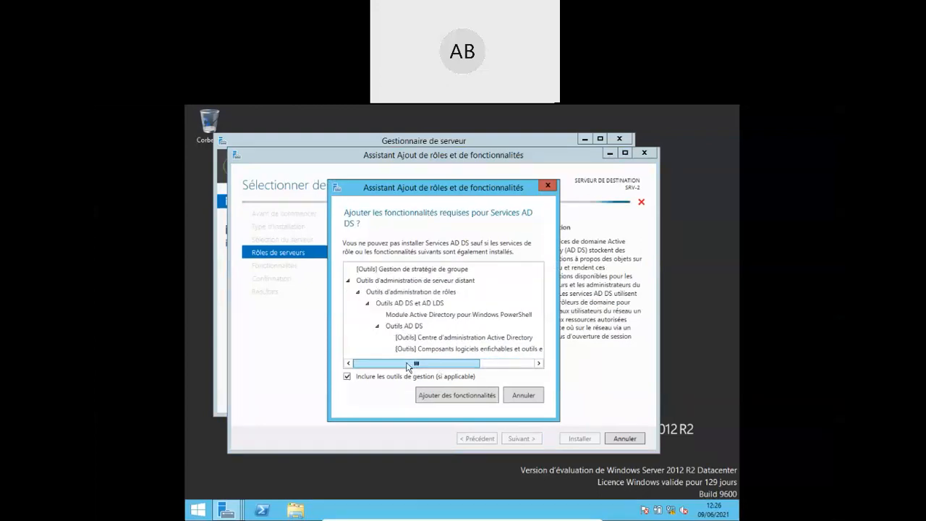
click(446, 397)
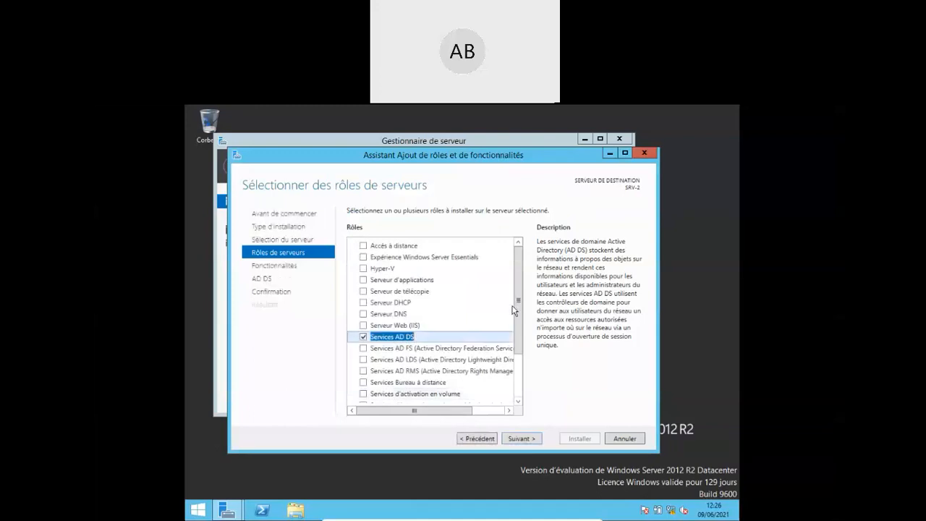
drag(519, 309, 518, 364)
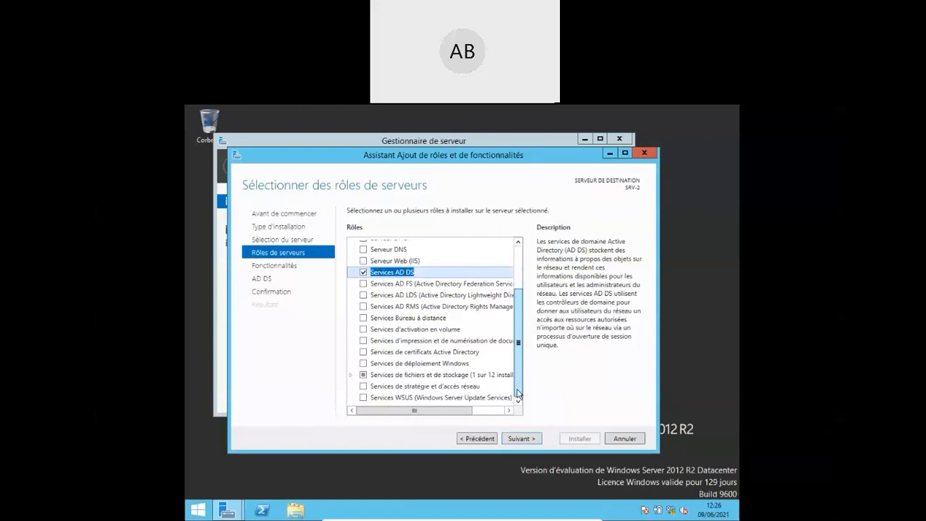
drag(518, 395, 522, 277)
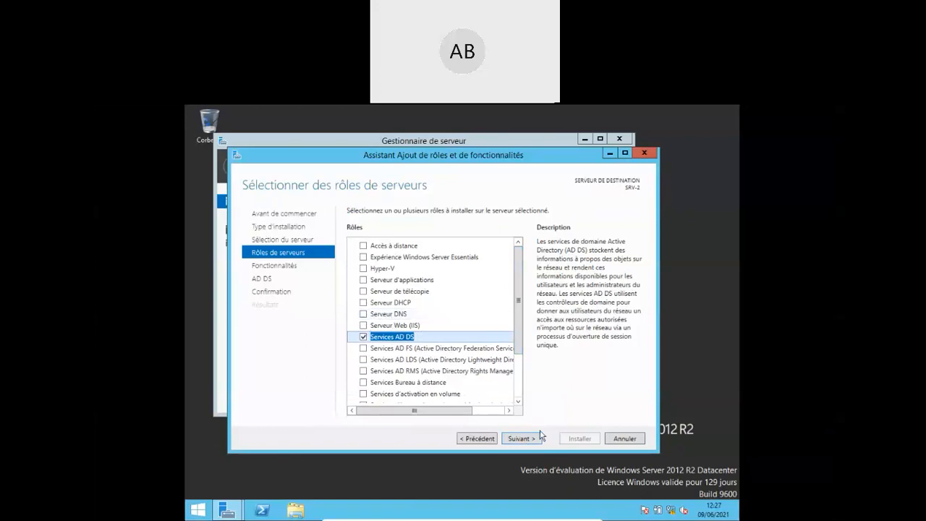
- Continue through Fonctionnalités and AD DS pages to Confirmation and start the installation
click(520, 440)
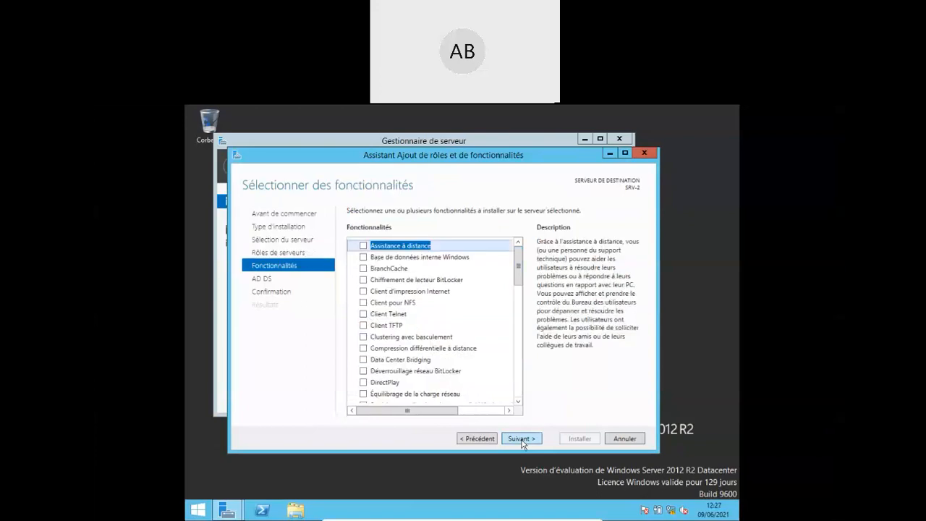
drag(518, 280, 530, 395)
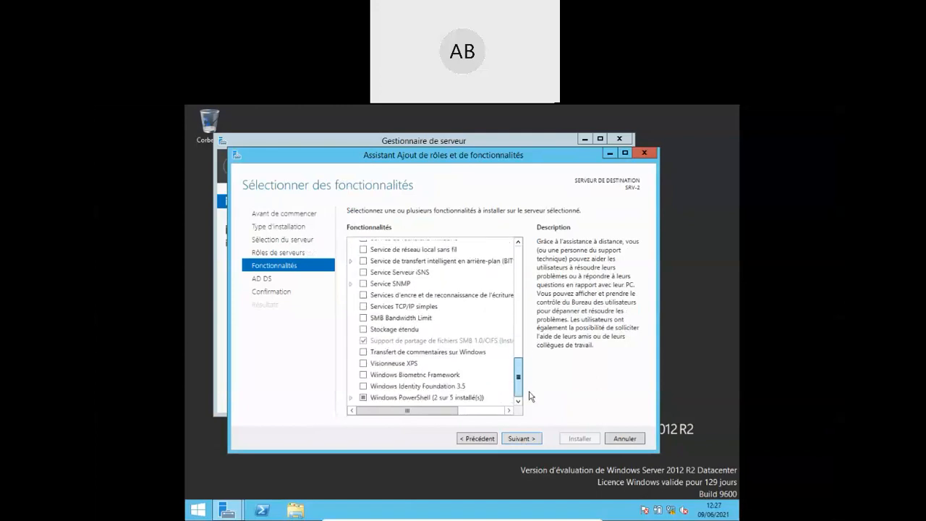
click(519, 443)
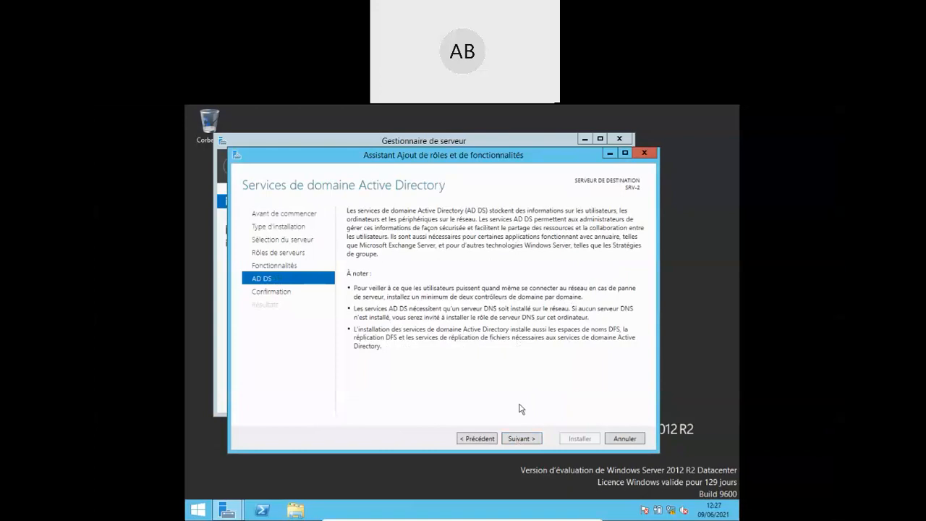
click(519, 441)
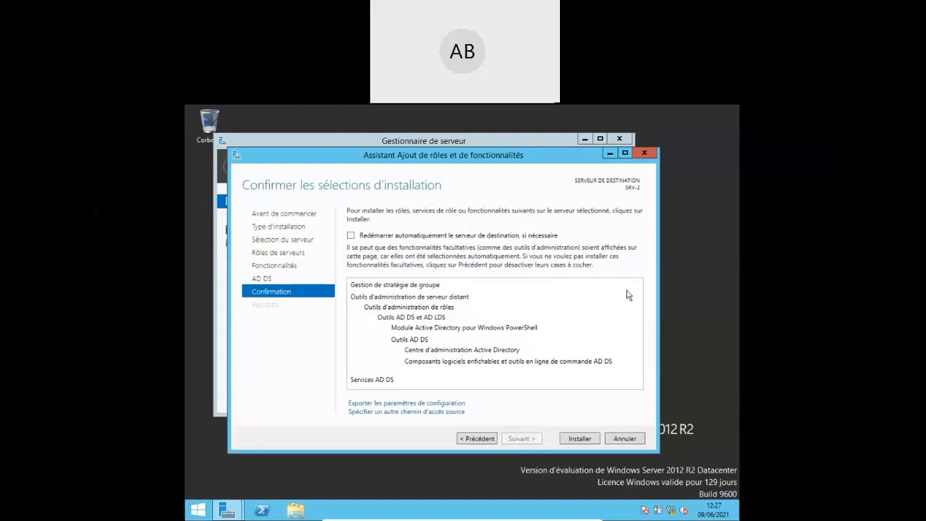
click(579, 439)
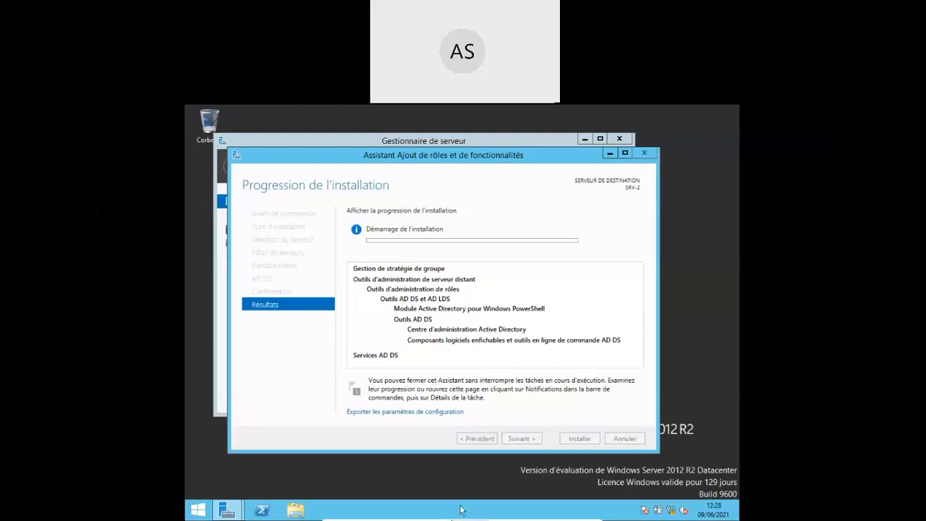
- Let the AD DS installation progress page run on SRV-2
mouse_move(460, 508)
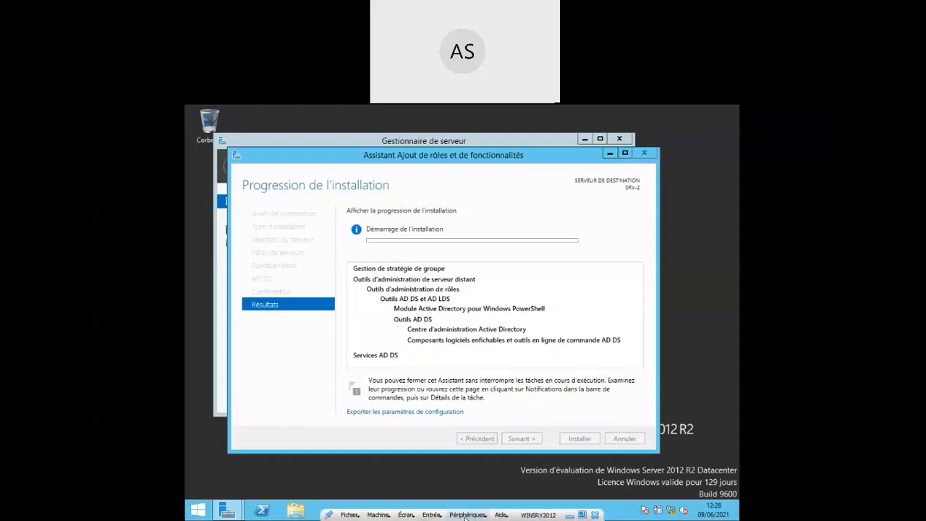
- Open VirtualBox's Périphériques menu with its USB, Réseau and shared-folder options
click(467, 515)
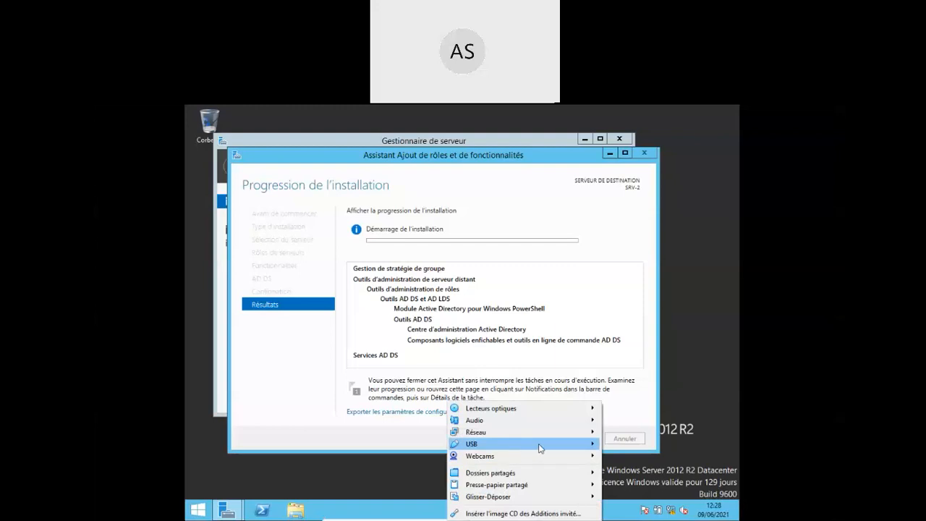
mouse_move(543, 449)
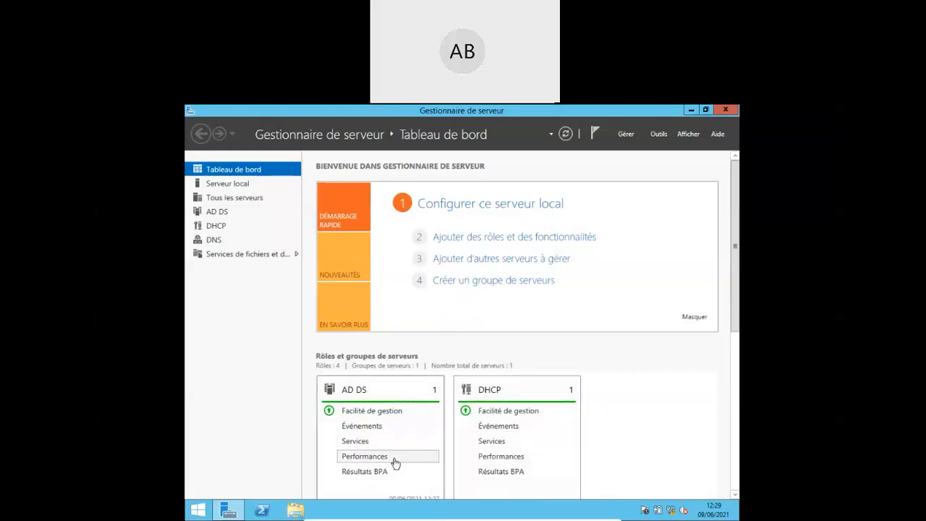
- Attach the Generic Mass Storage USB drive to the VM, then minimise Server Manager
mouse_move(369, 510)
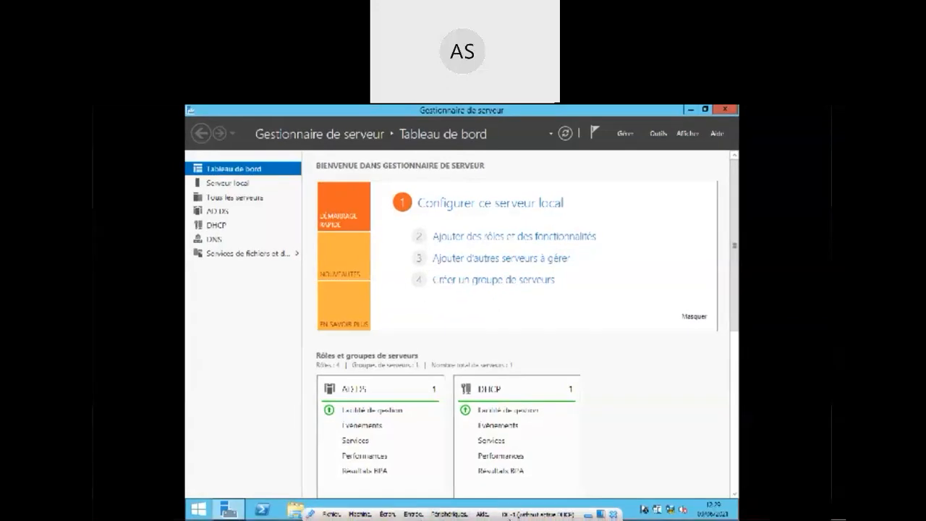
click(454, 515)
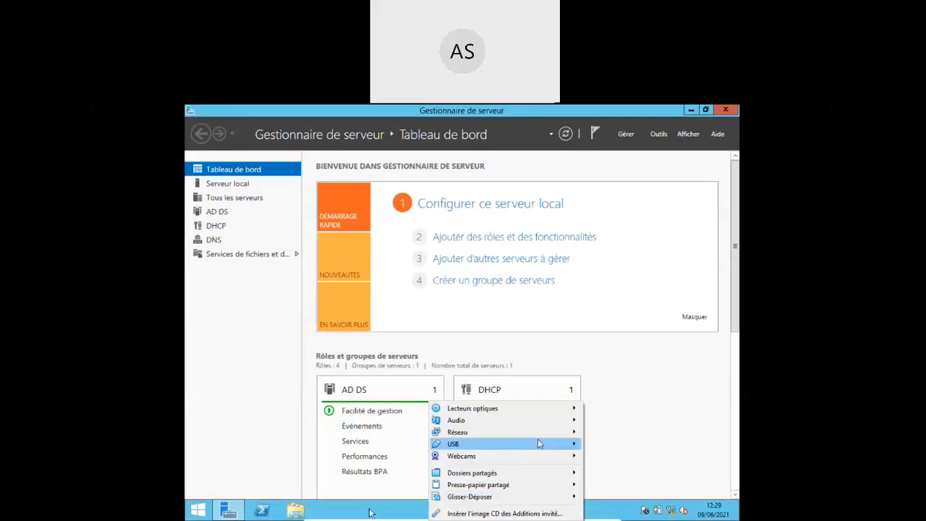
mouse_move(539, 446)
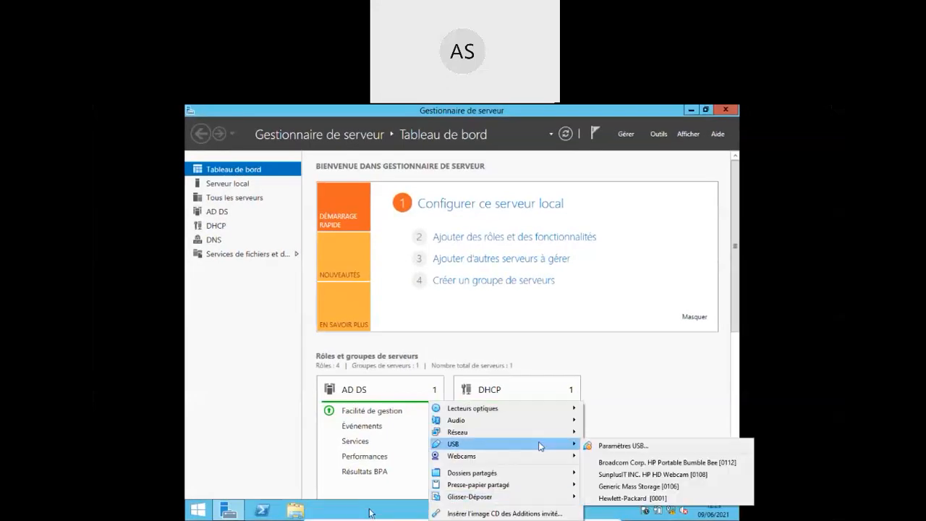
click(625, 488)
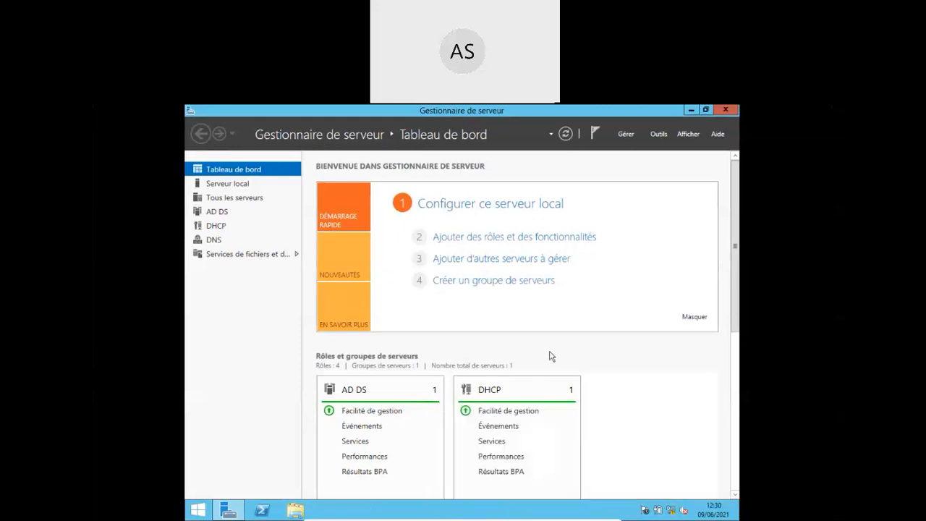
click(691, 110)
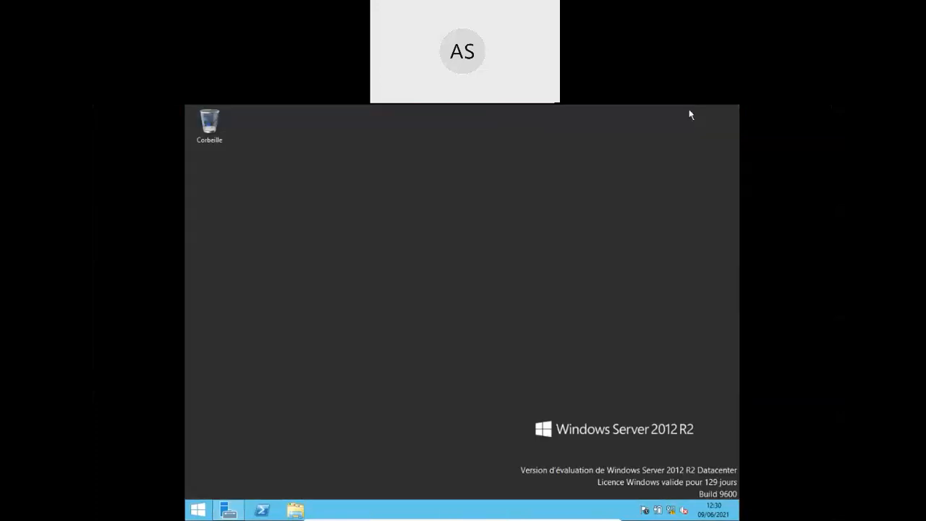
- Open Ce PC from the Start screen to see drives C:, D: and removable disk E:
click(199, 509)
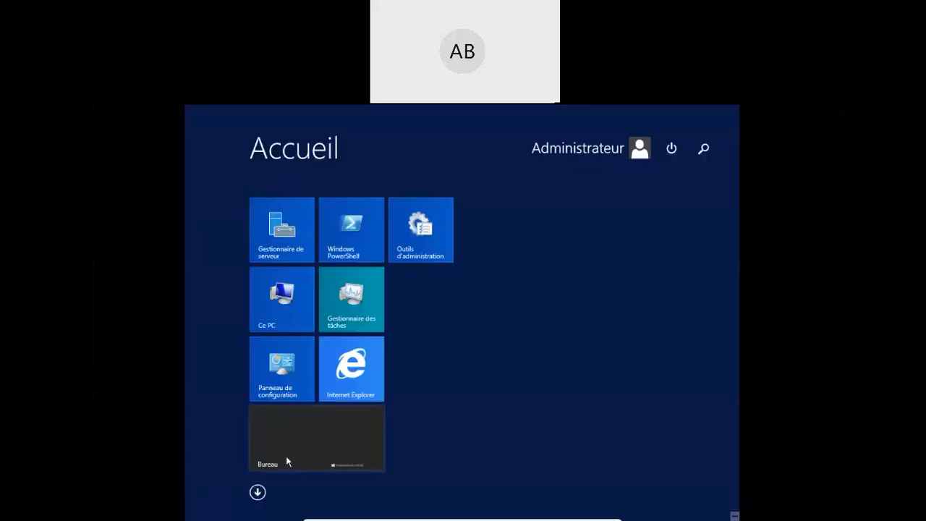
click(285, 314)
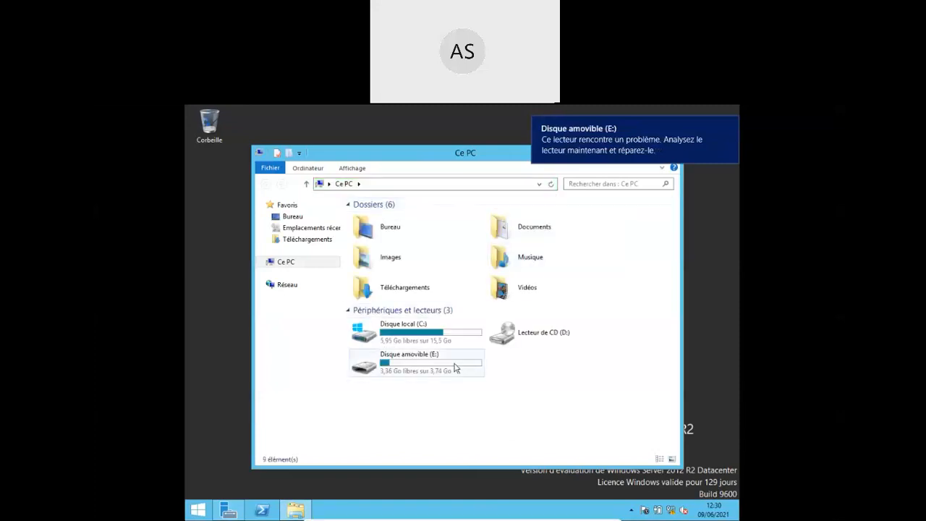
- Open the removable disk (E:), look inside its LP folder, then return to the drive's top level
click(428, 373)
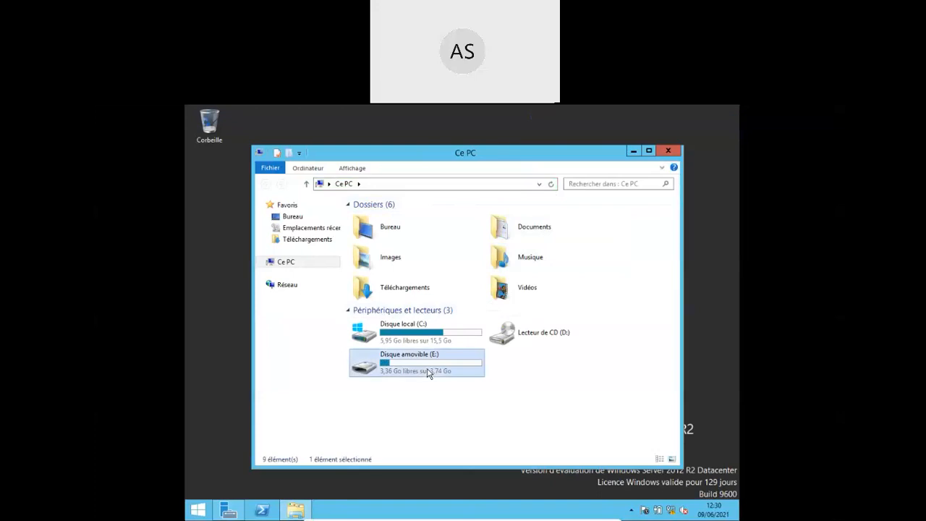
double_click(353, 362)
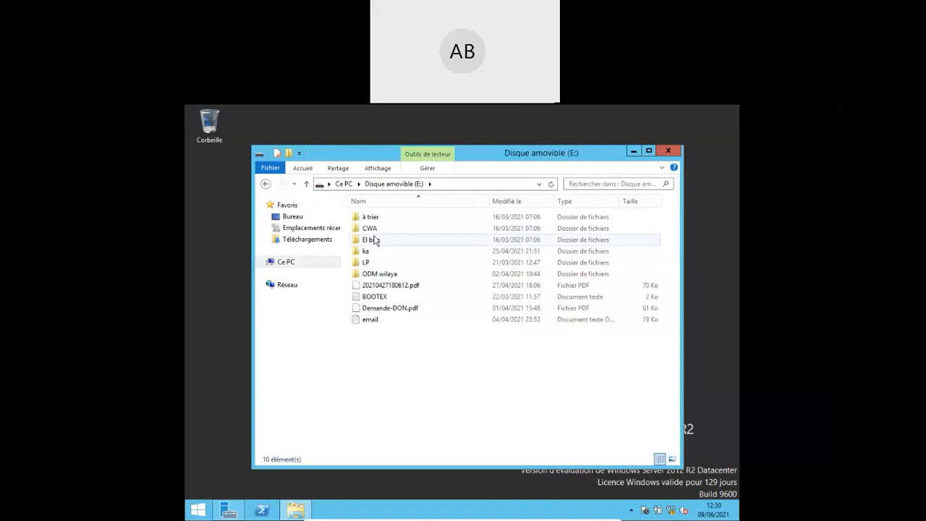
double_click(373, 264)
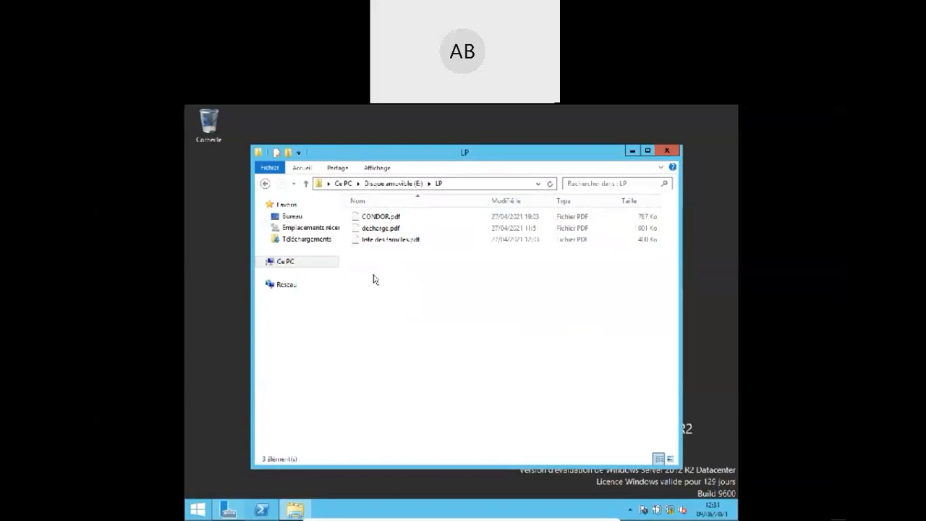
key(BackSpace)
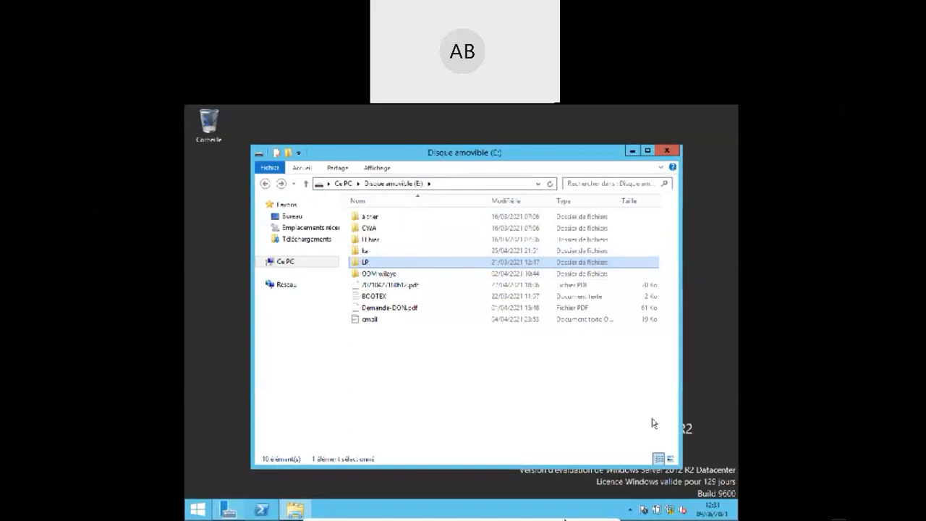
- Bring up the VirtualBox Périphériques device menu
mouse_move(497, 518)
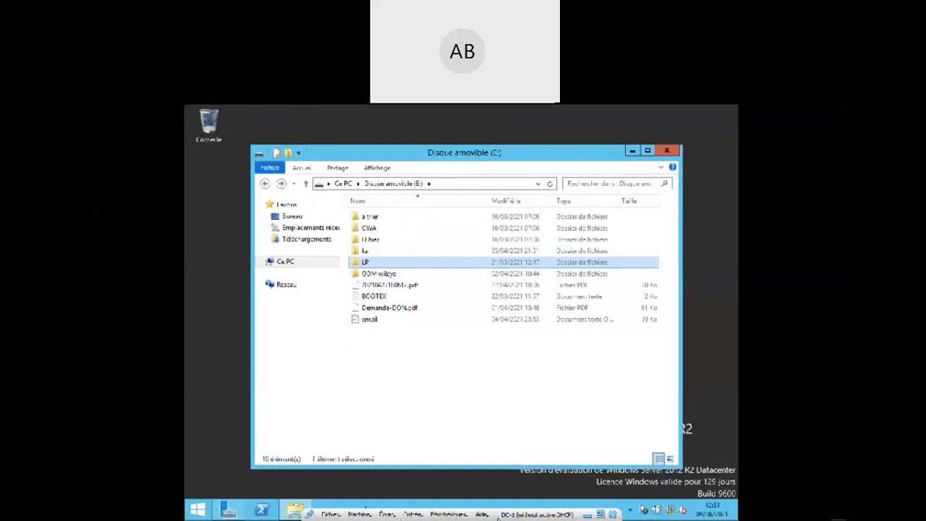
click(456, 516)
mouse_move(522, 447)
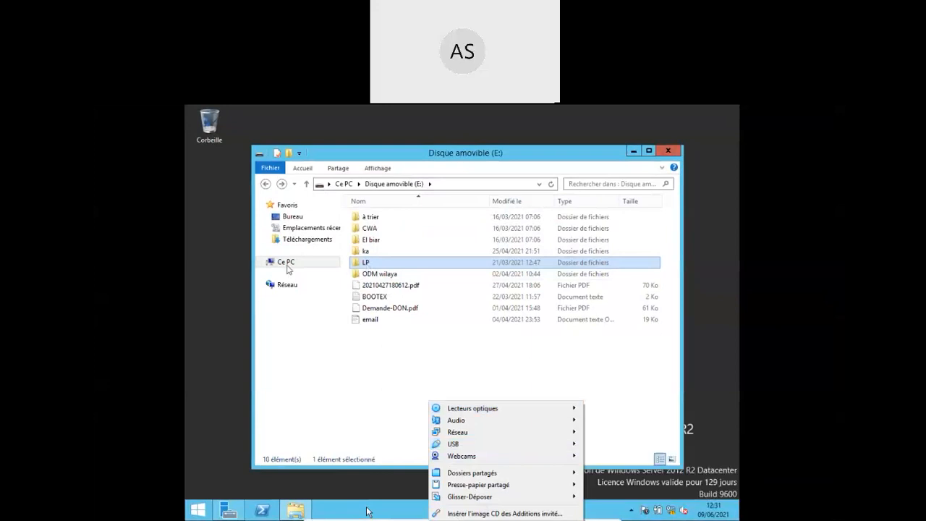
- Close the Ce PC window and safely eject the USB drive from the notification area
click(287, 264)
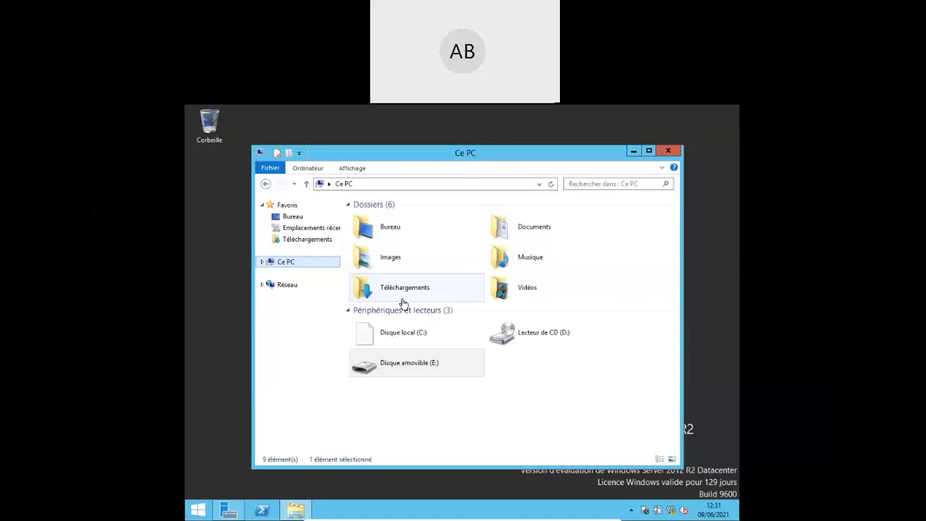
click(409, 368)
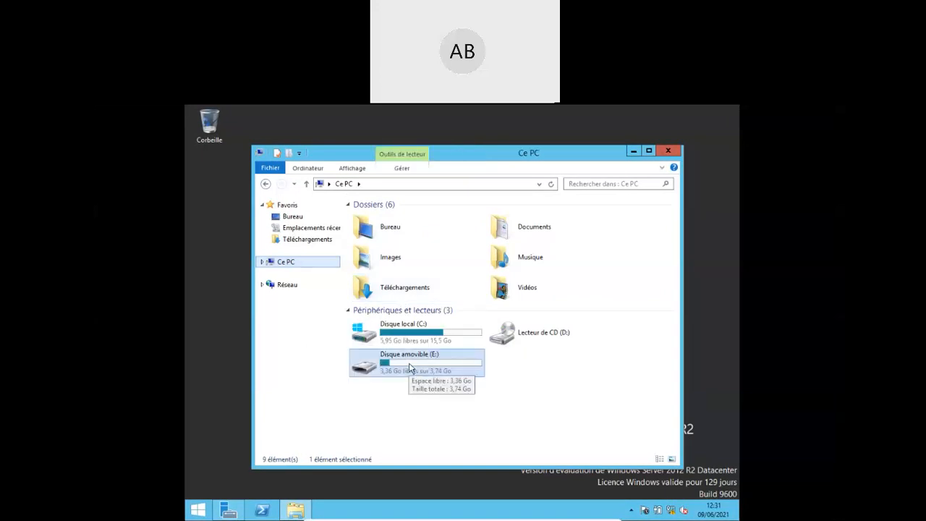
click(672, 152)
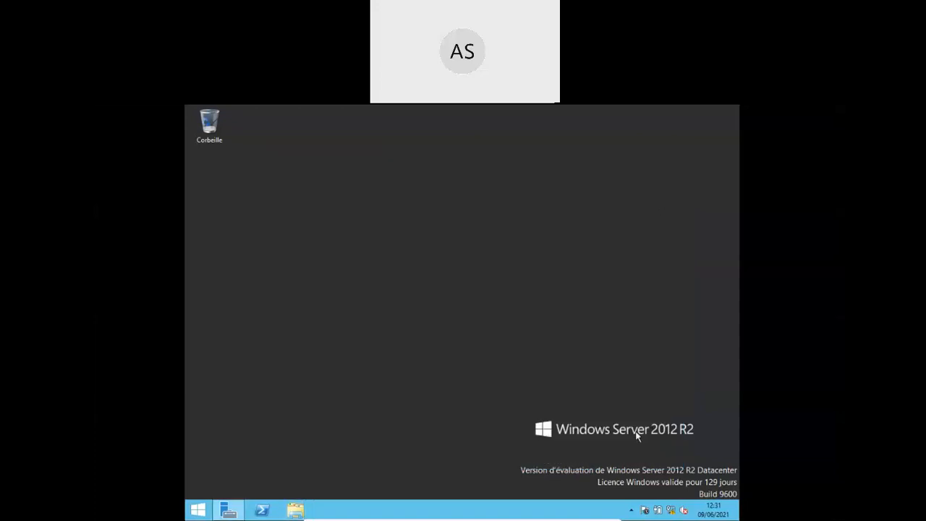
click(631, 510)
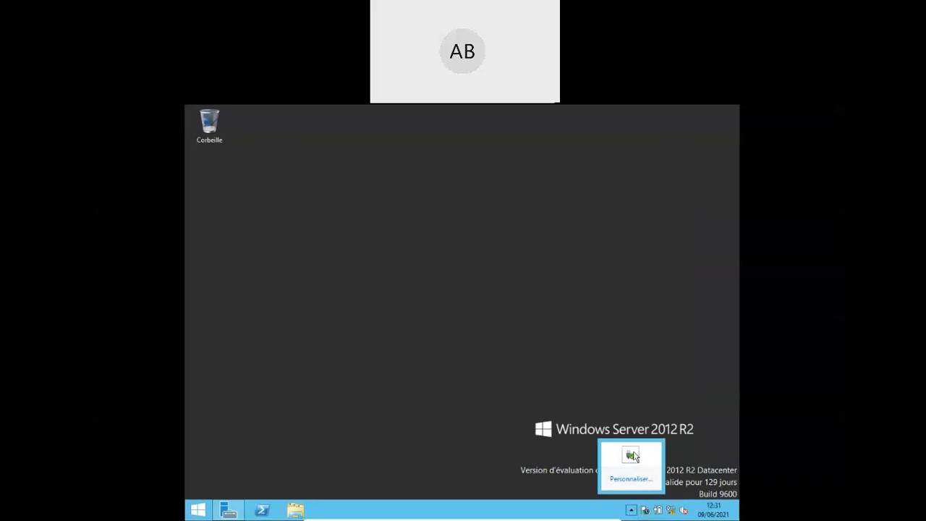
click(632, 455)
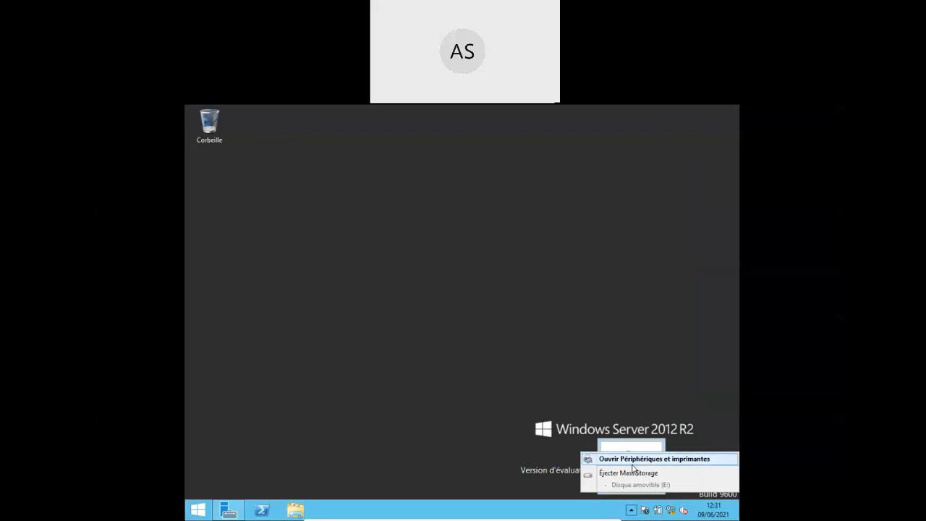
click(633, 474)
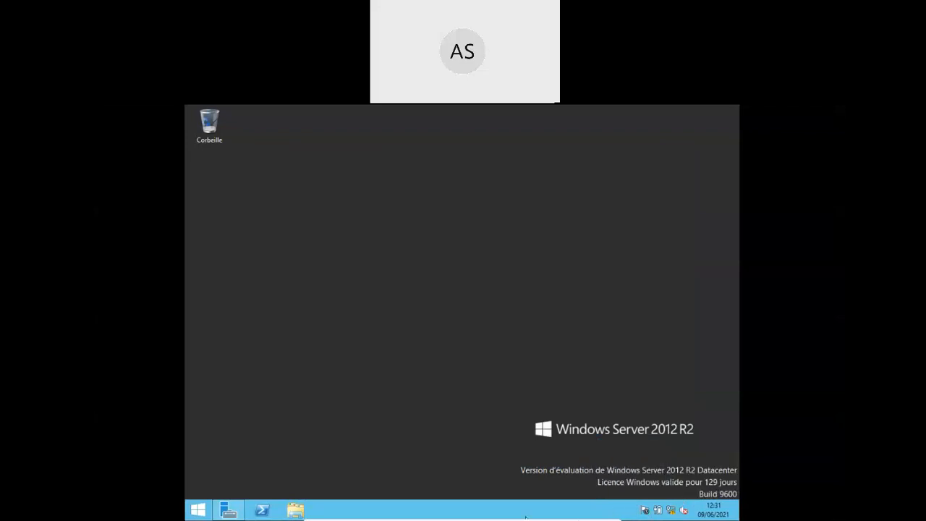
- Disconnect Generic Mass Storage [0106] from the VM under Périphériques > USB
mouse_move(453, 518)
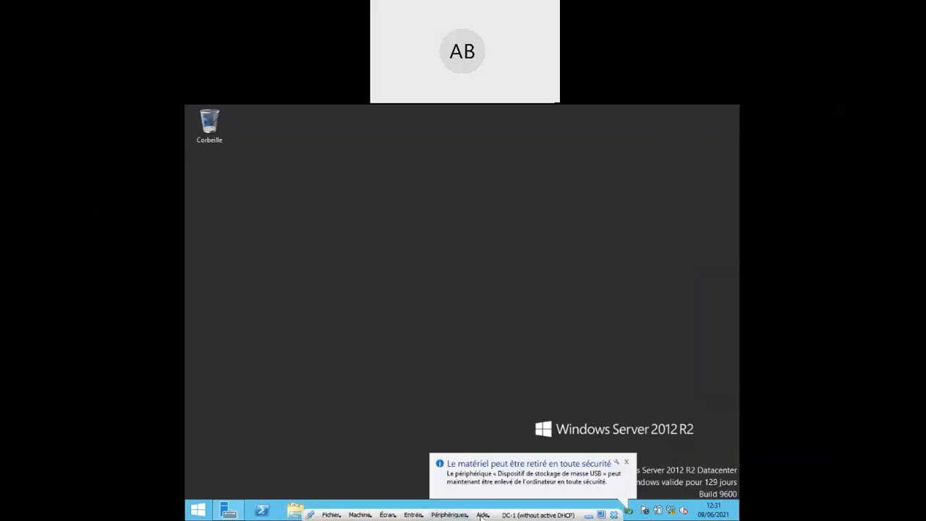
click(459, 517)
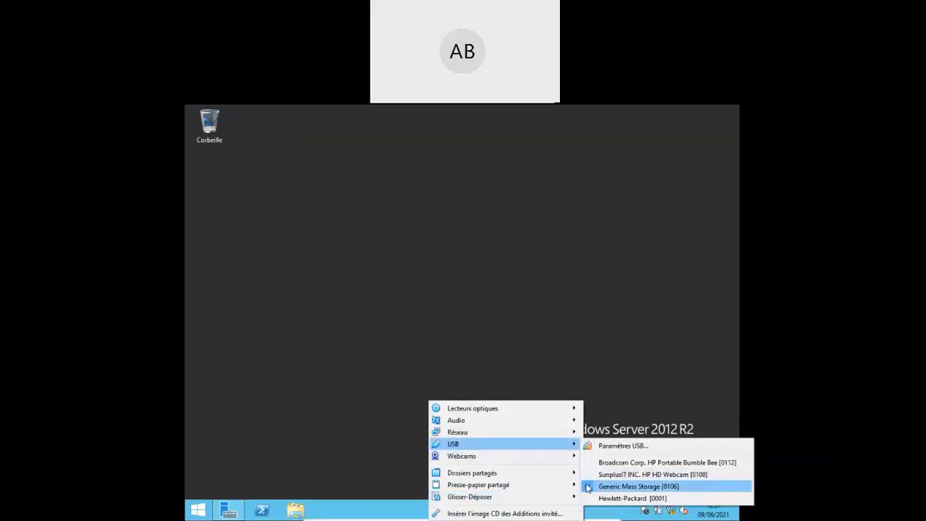
click(629, 487)
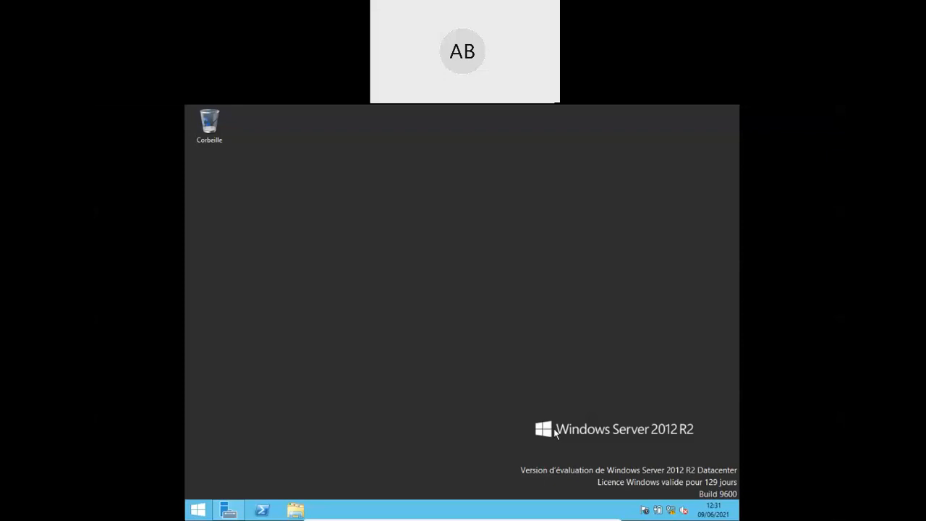
- Let the AD DS role installation on SRV-2 run until it is roughly half complete
mouse_move(463, 520)
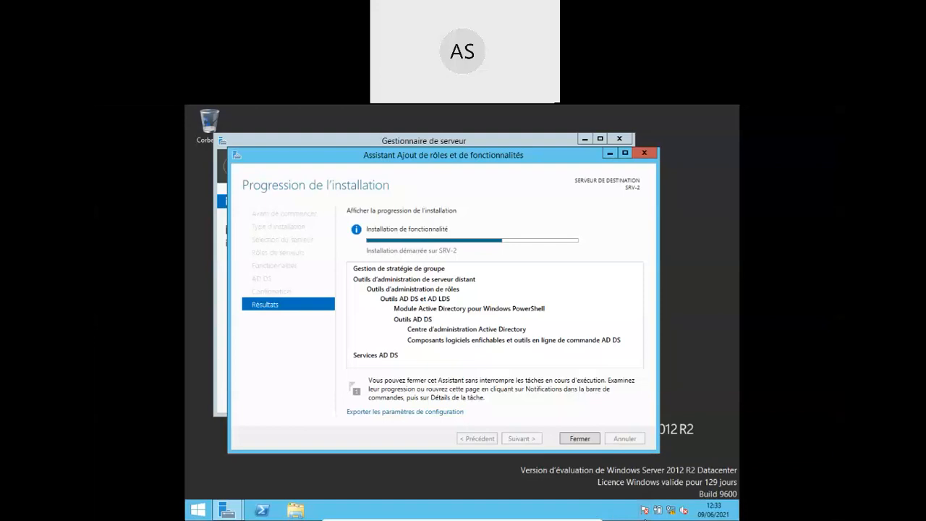
- Wait for the AD DS installation to succeed and show the Résultats page
mouse_move(468, 519)
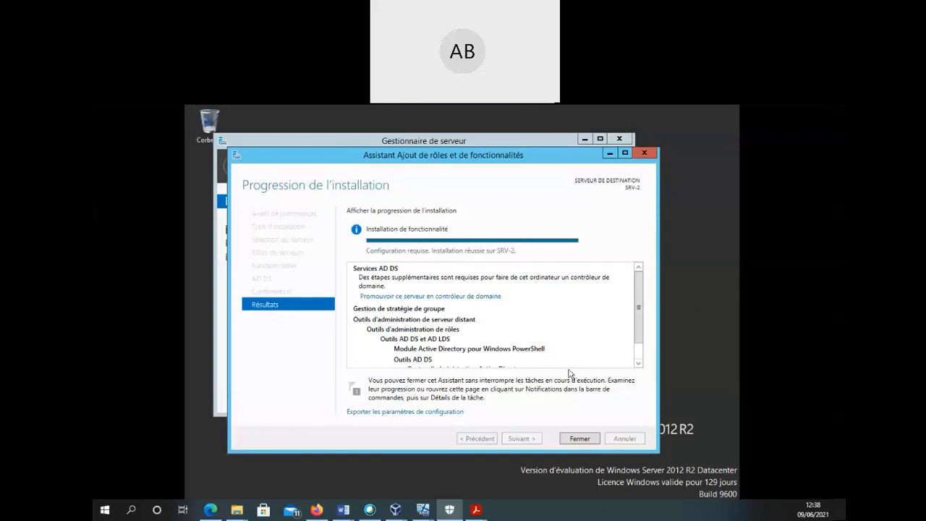
- Close the finished wizard and launch 'Promouvoir ce serveur en contrôleur de domaine' from the notification flag
click(575, 437)
click(576, 439)
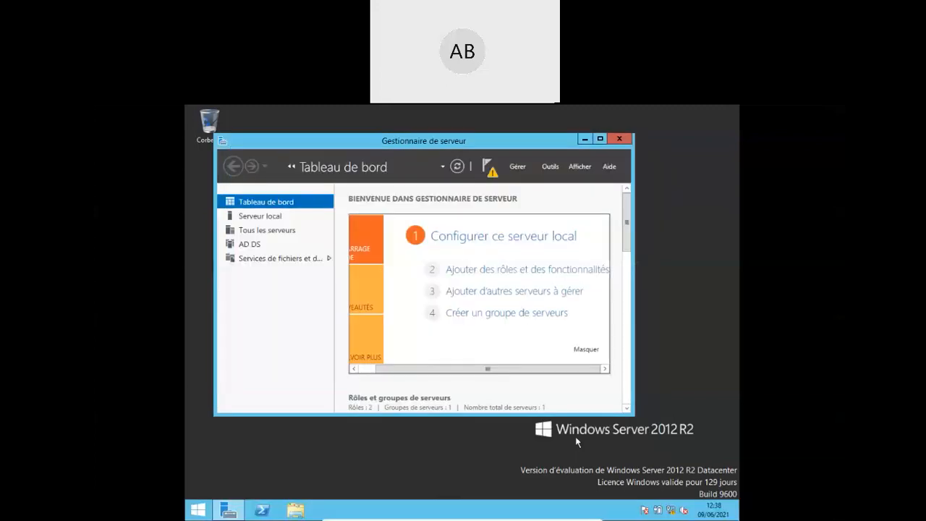
click(490, 168)
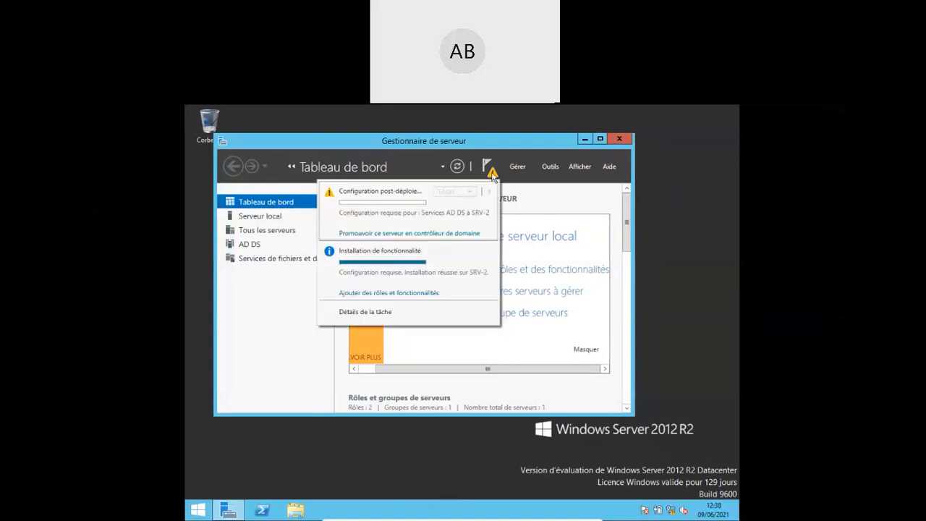
click(430, 235)
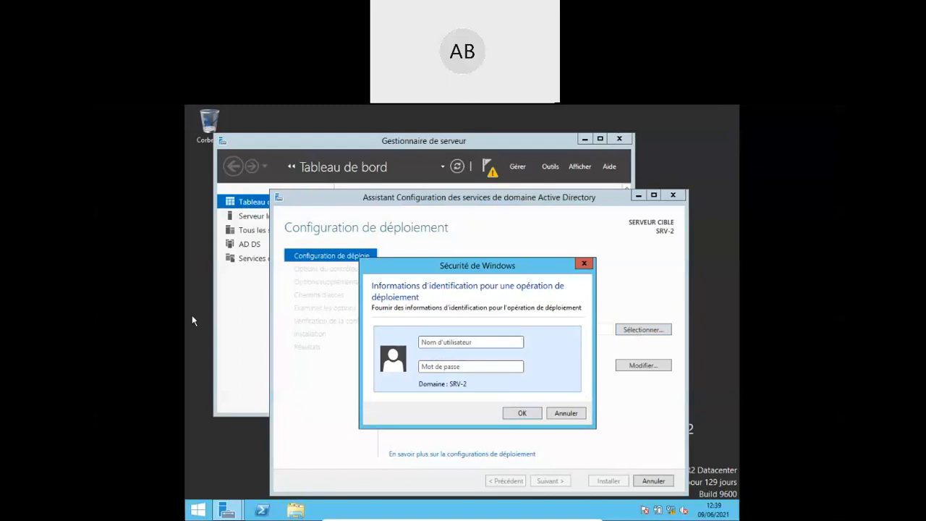
- Leave SRV-2, close the host's Applications autorisées window, and switch to the DC-1 VM
click(466, 342)
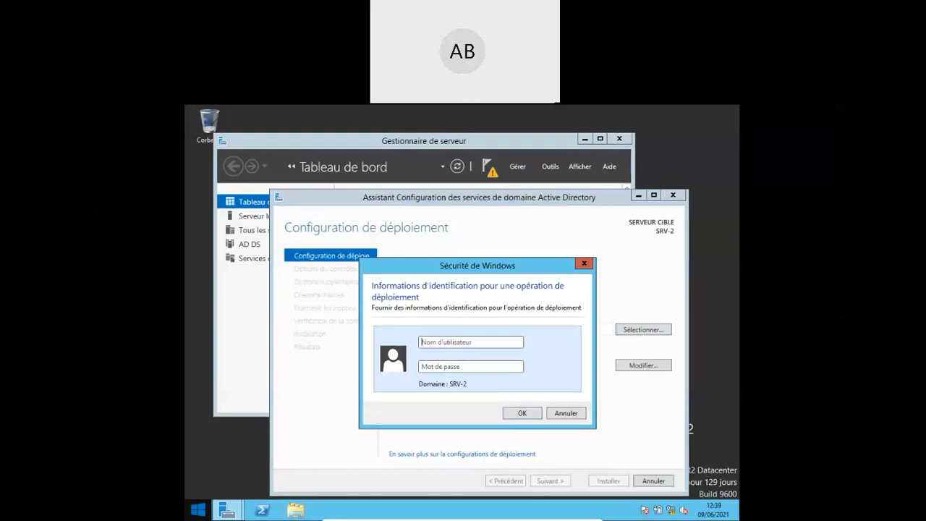
key(alt+Tab)
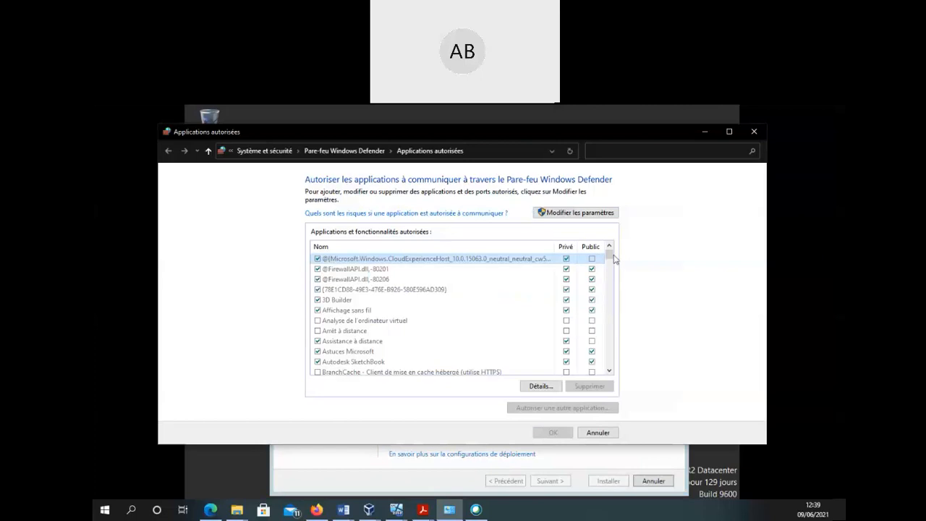
click(597, 433)
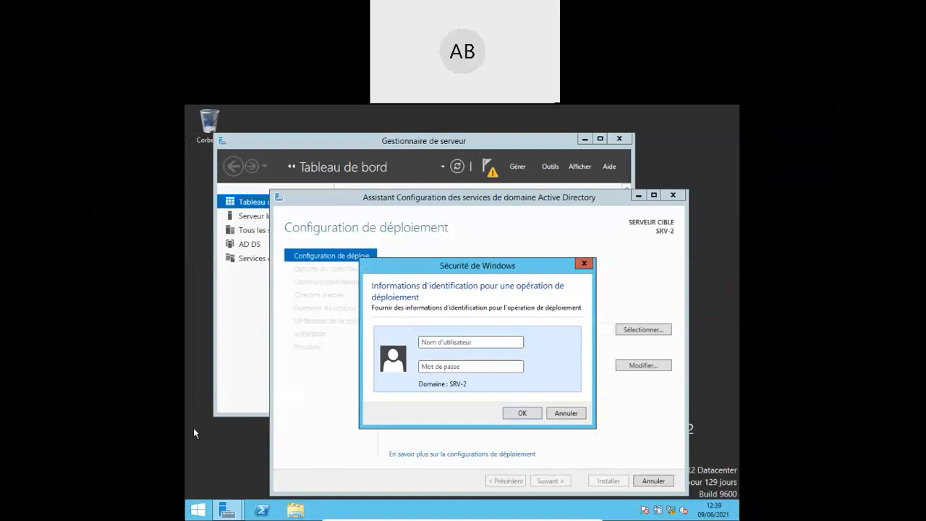
key(alt+Tab)
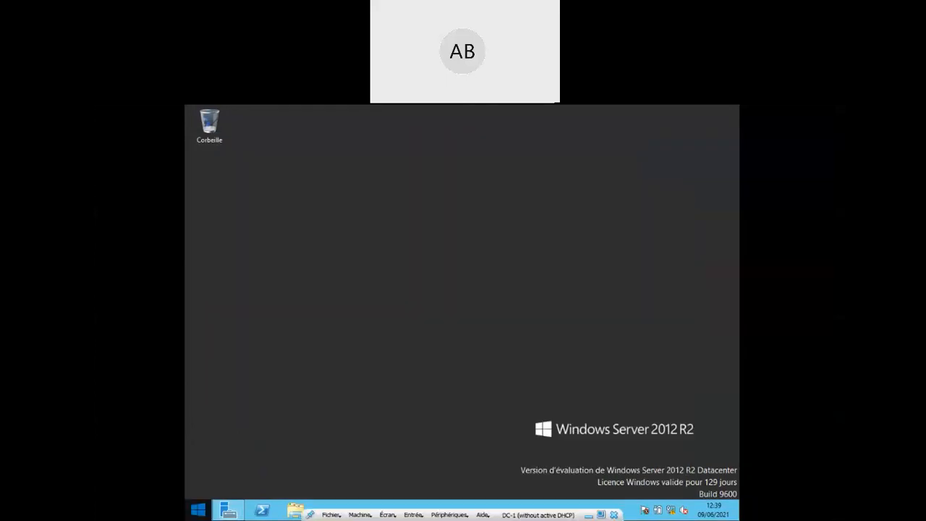
- On DC-1, open Server Manager and review the AD DS server A-B-0 and Serveur local properties
click(229, 510)
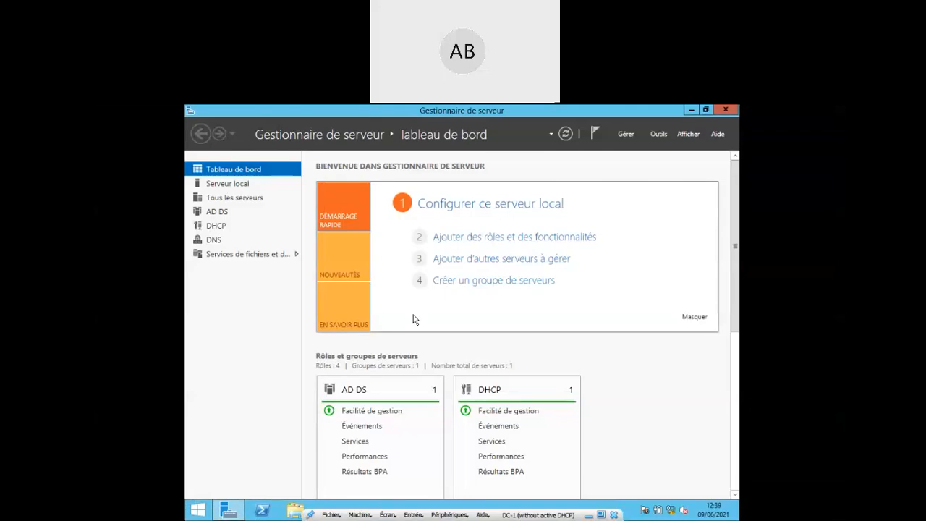
click(214, 213)
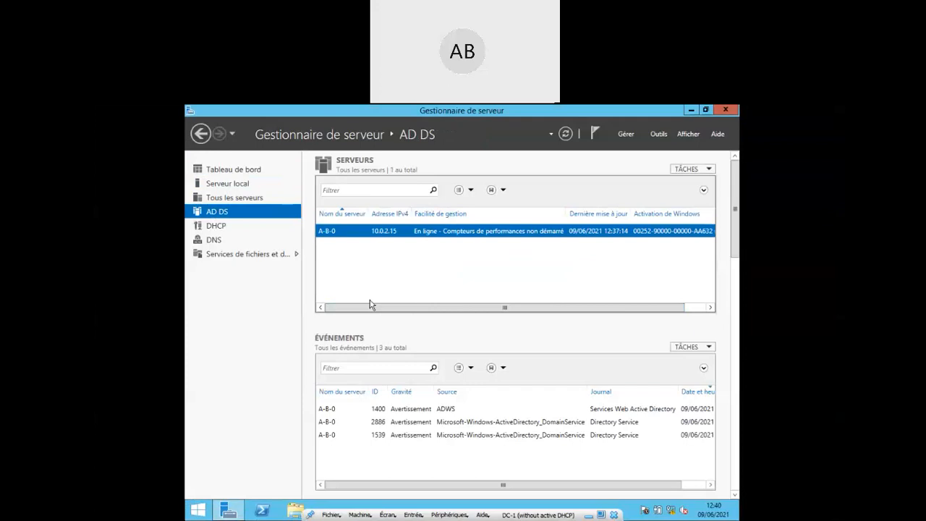
click(233, 183)
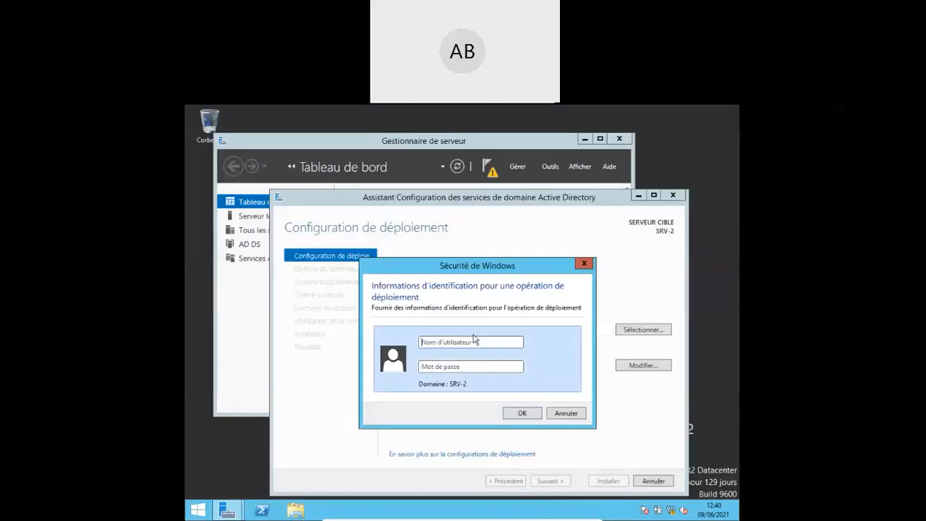
- Enter domainetest.GTR\administrateur and its password as the deployment credentials and confirm
click(457, 343)
text(dom)
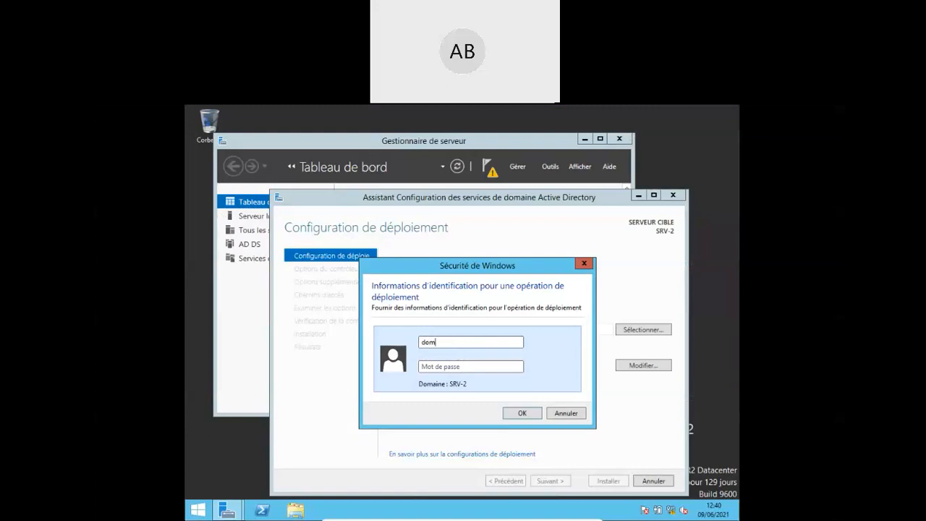
text(ainetest.GTR\a)
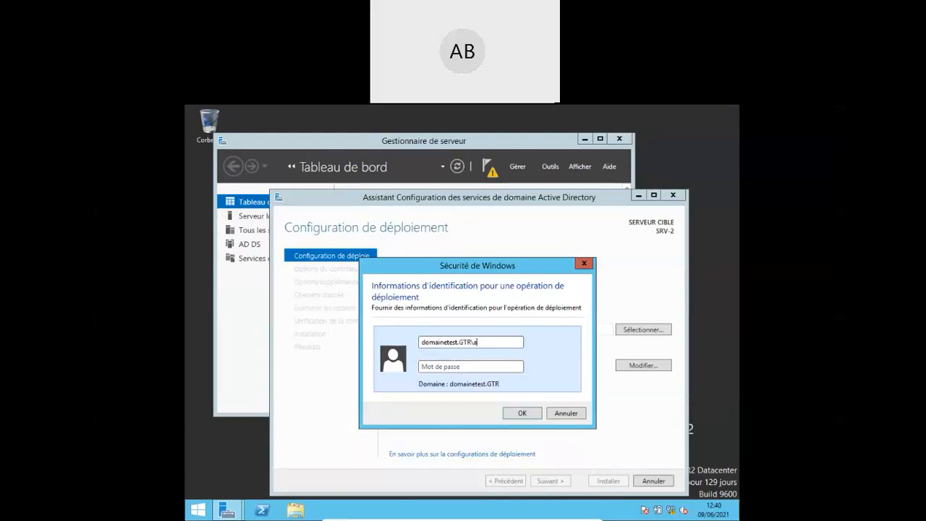
text(dministrat)
text(eur)
key(Tab)
text(*********)
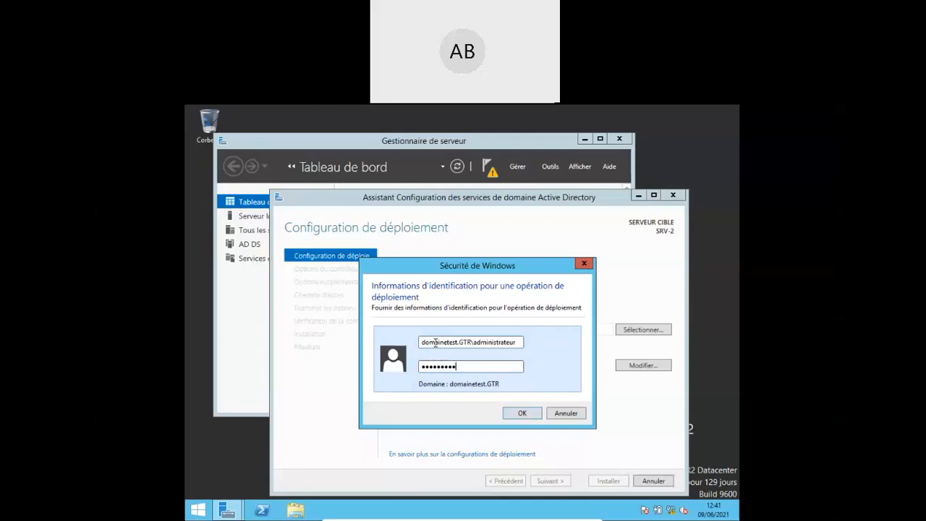
click(521, 413)
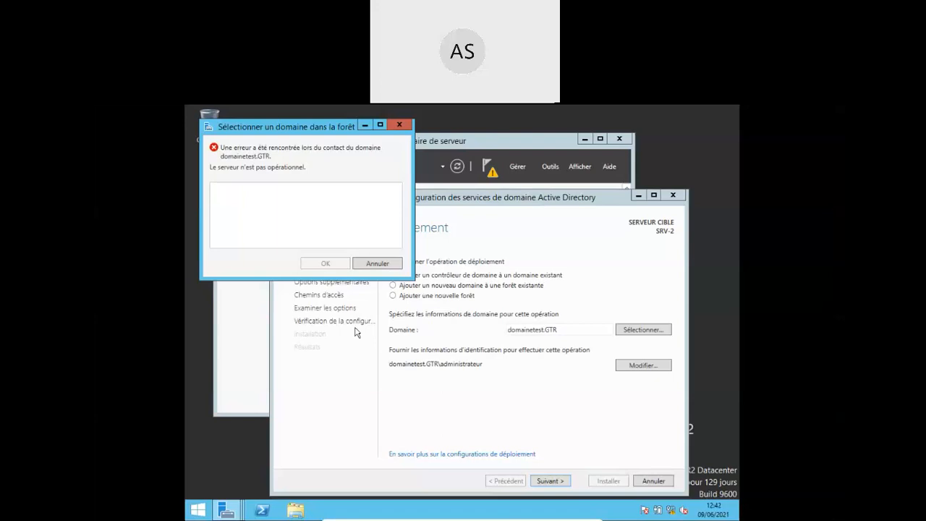
- Dismiss the error that domainetest.GTR cannot be contacted, staying on the deployment page
click(364, 272)
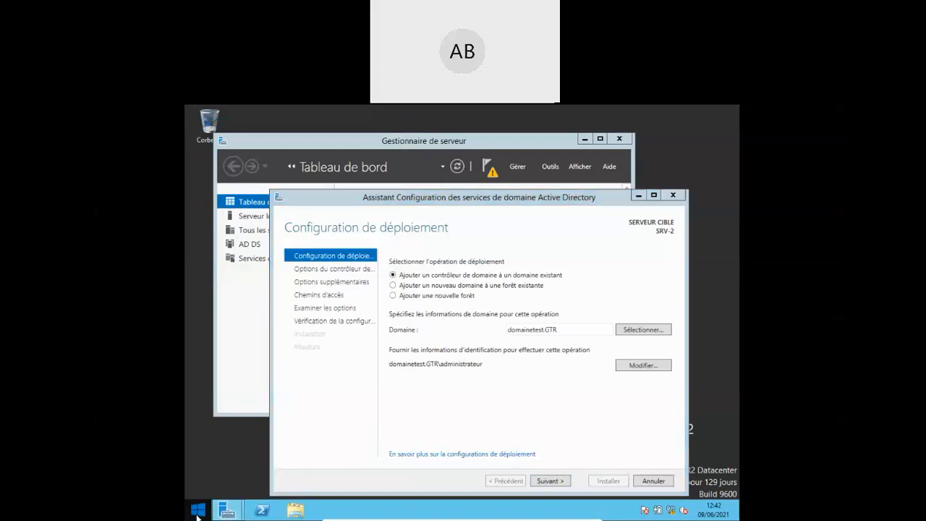
- Open a command prompt on SRV-2 by searching for cmd
click(198, 510)
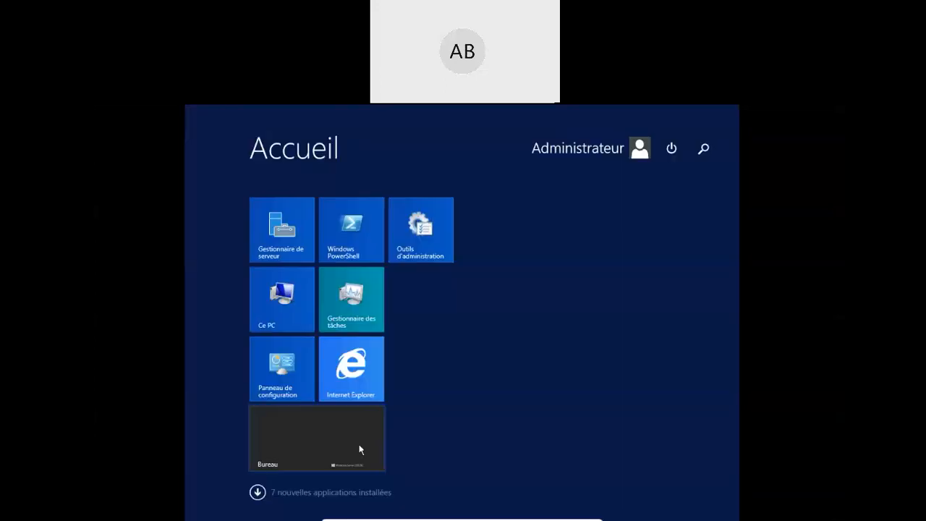
click(705, 150)
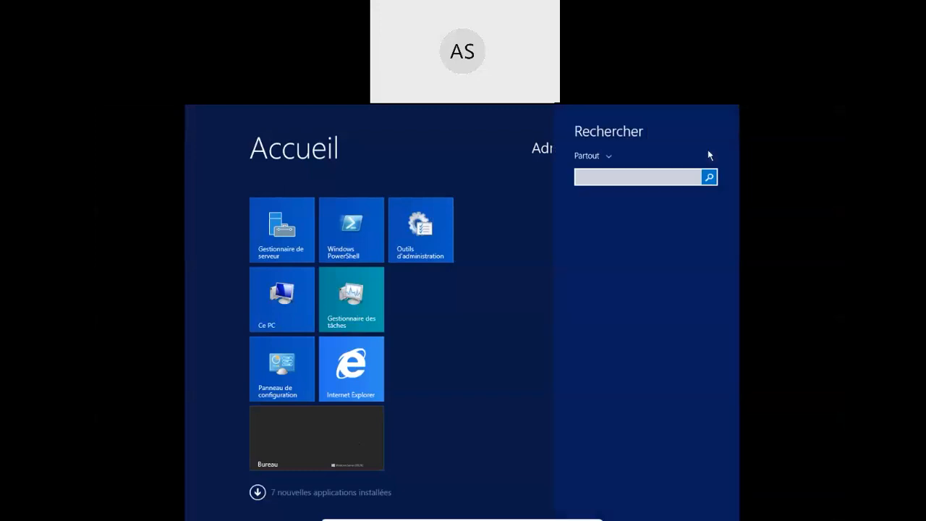
text(cm)
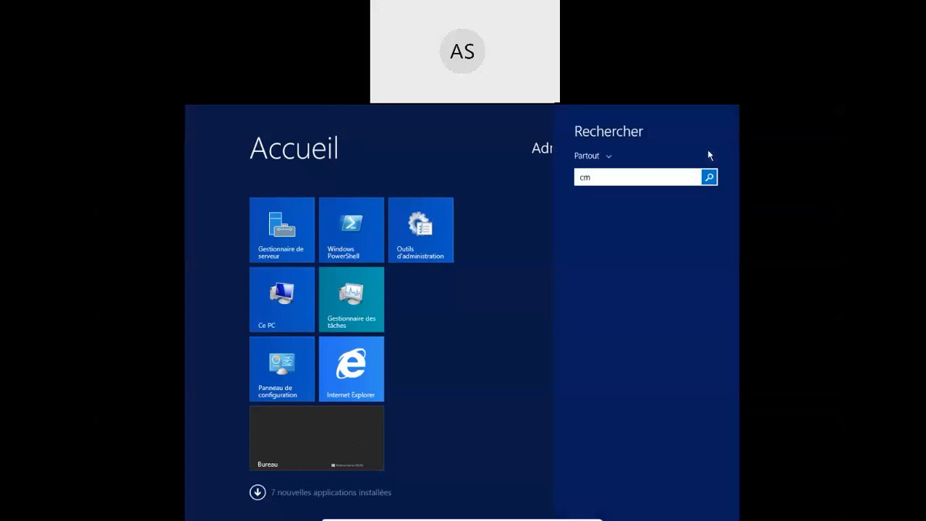
text(d)
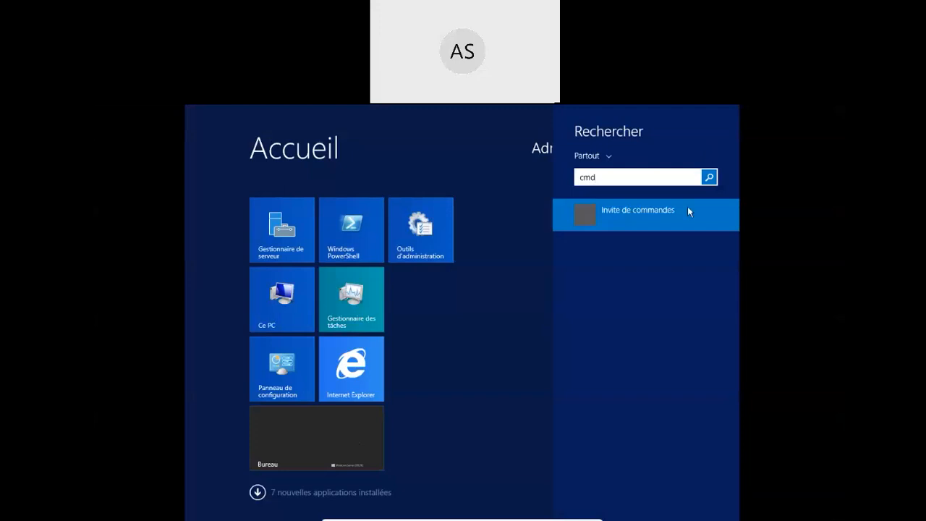
click(656, 212)
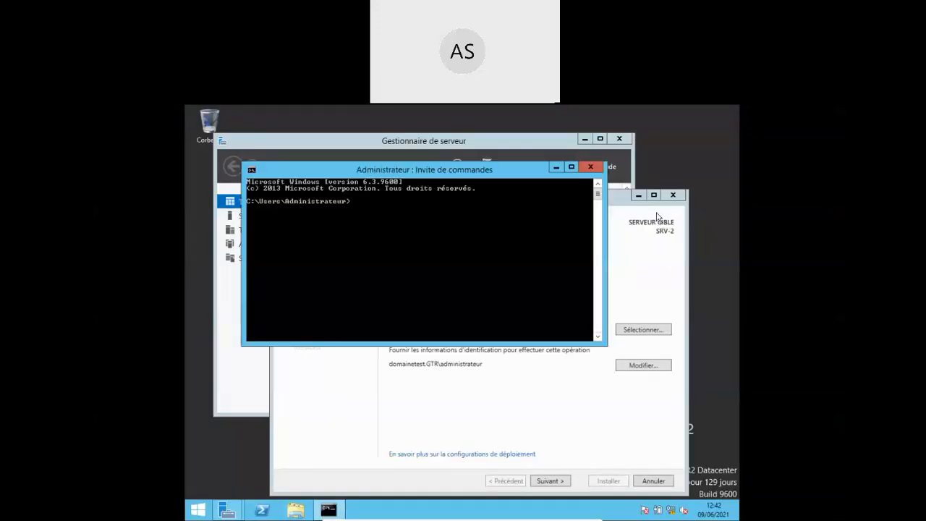
- Ping 10.0.2.15, see it report unreachable, then stop the ping
text(ping 10.0.2.15)
key(Return)
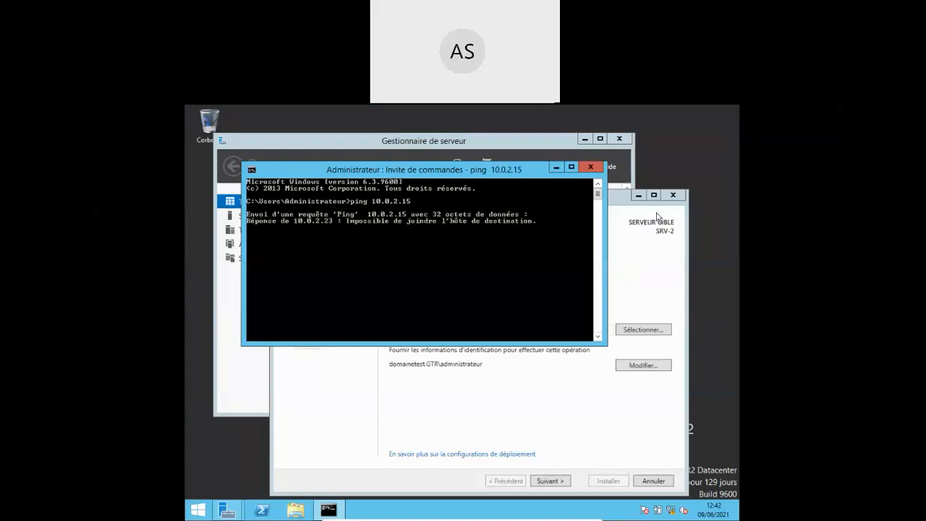
key(ctrl+c)
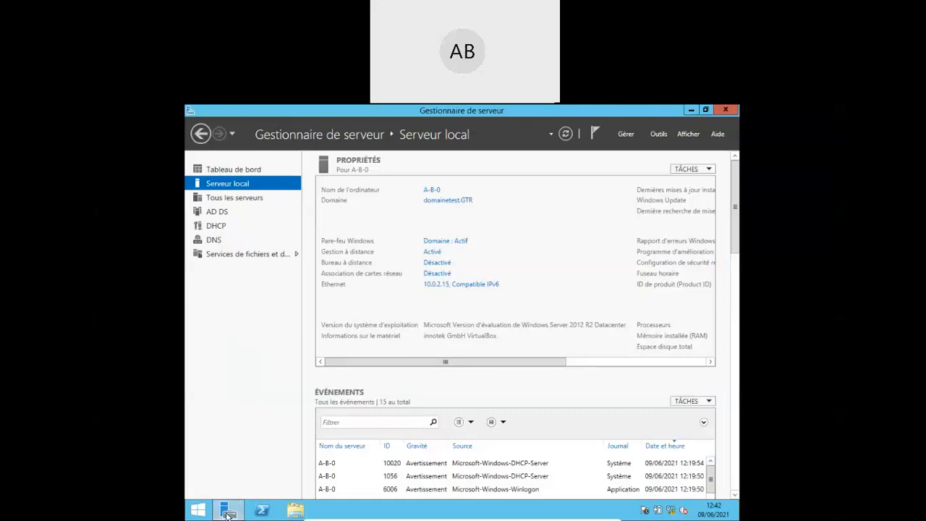
- On A-B-0, open a command prompt and run ipconfig, showing IPv4 10.0.2.15 and gateway 10.0.2.2
mouse_move(227, 513)
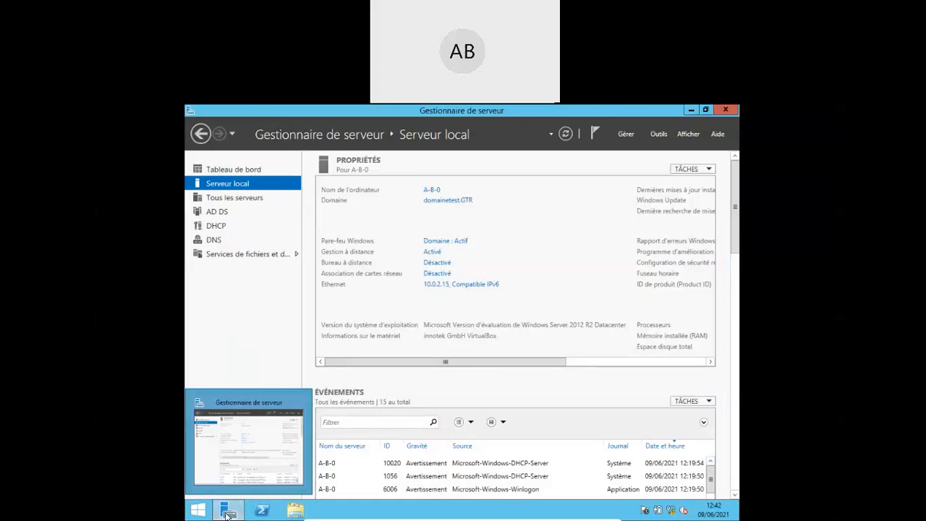
click(197, 512)
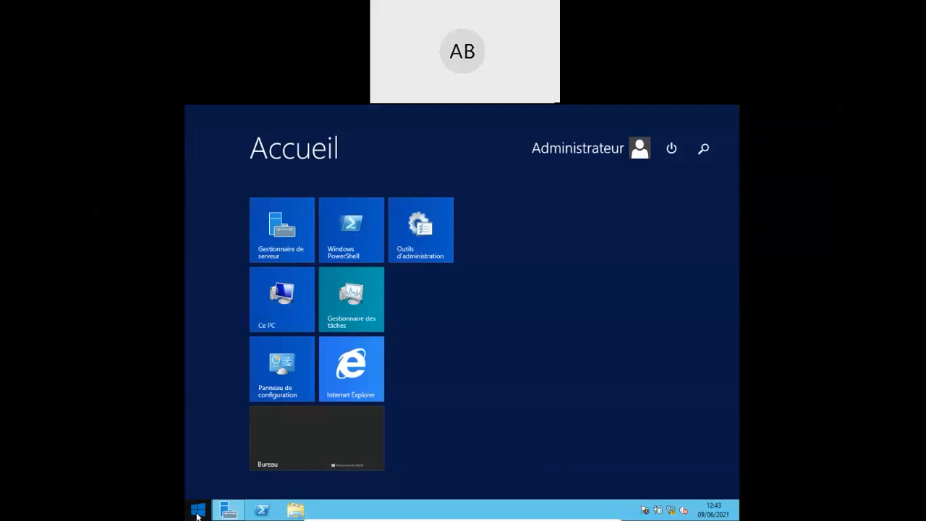
click(704, 154)
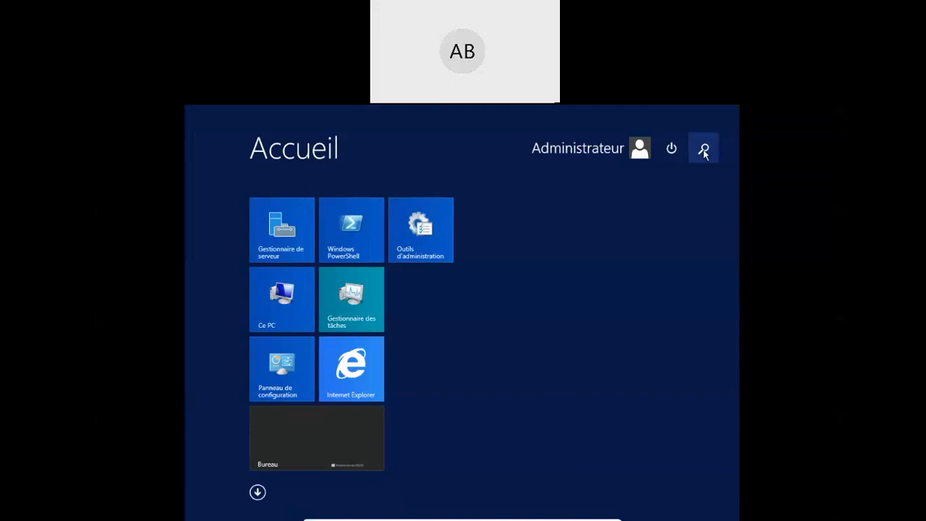
click(705, 152)
text(cmd)
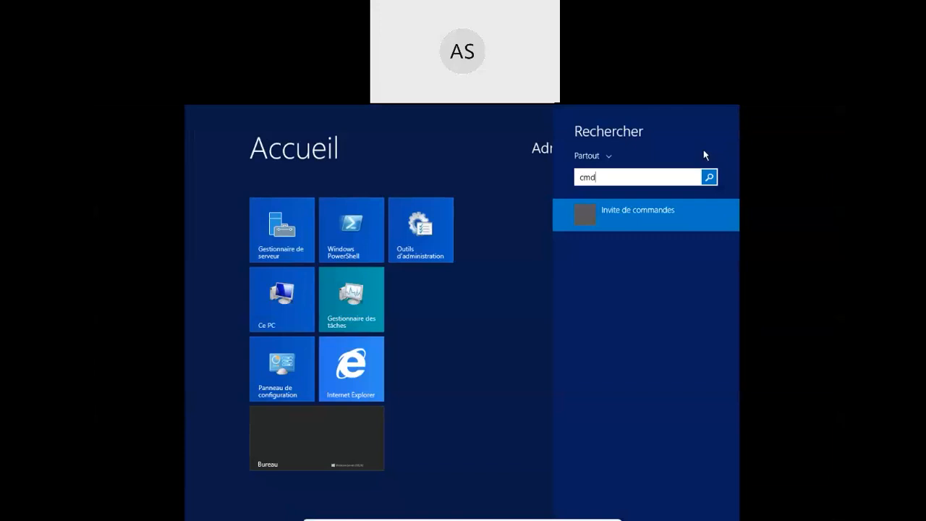
key(Return)
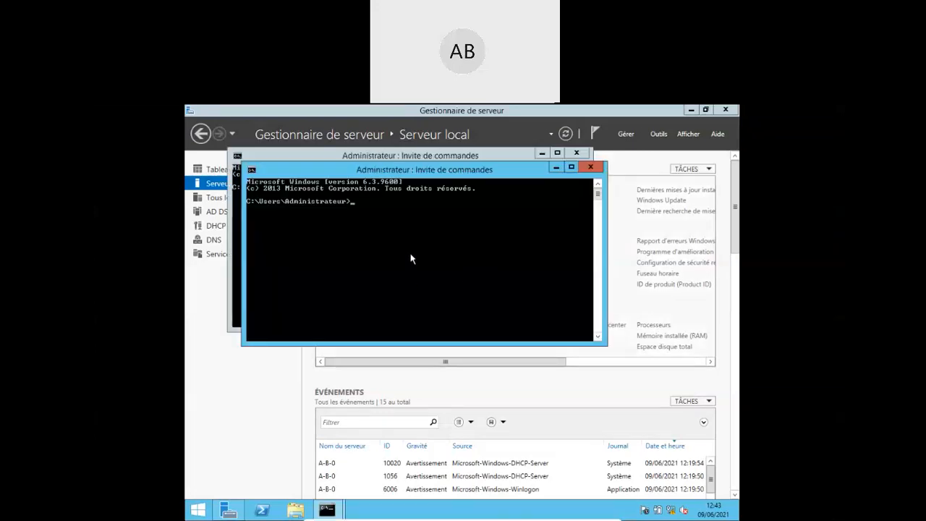
text(ipconfig)
key(Return)
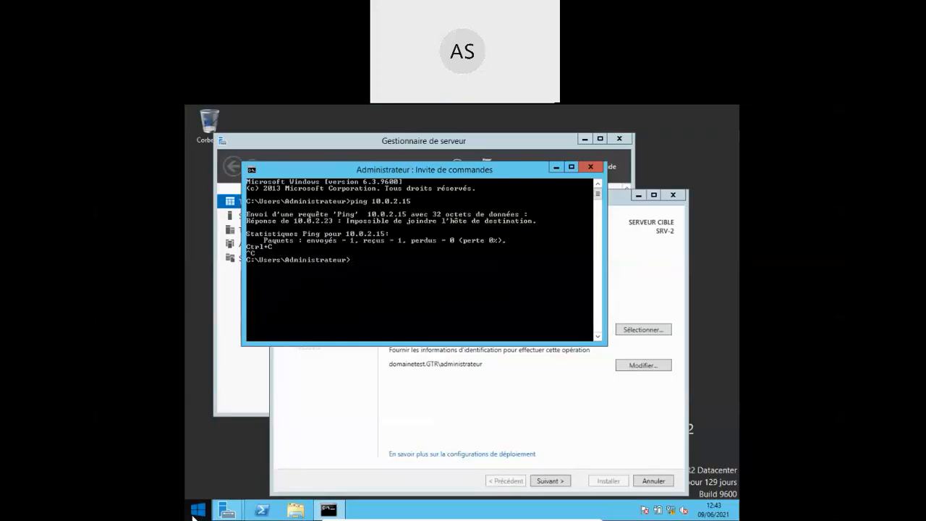
- Run ipconfig on SRV-2 to show 10.0.2.23, then ping 10.0.2.15, which returns four unreachable replies
text(ipco)
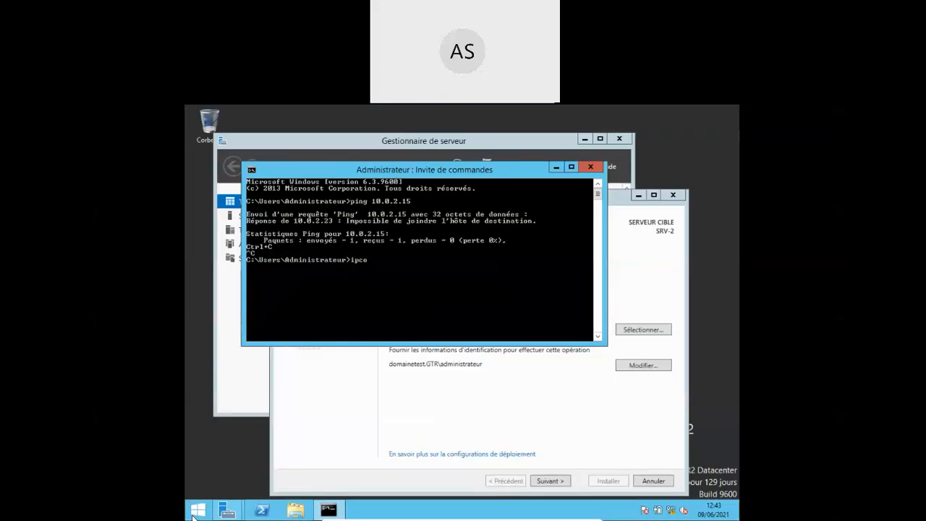
text(nfig)
key(Return)
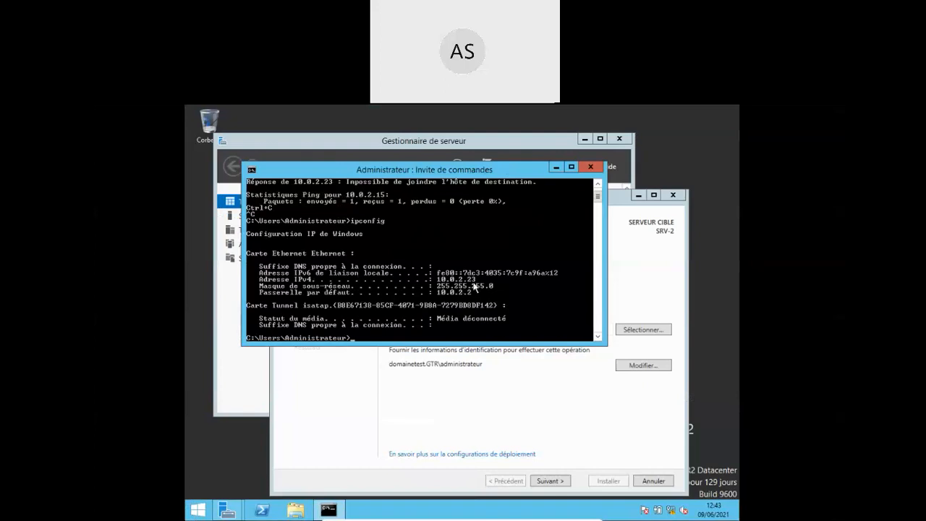
text(ping 10.0.2.15)
key(Return)
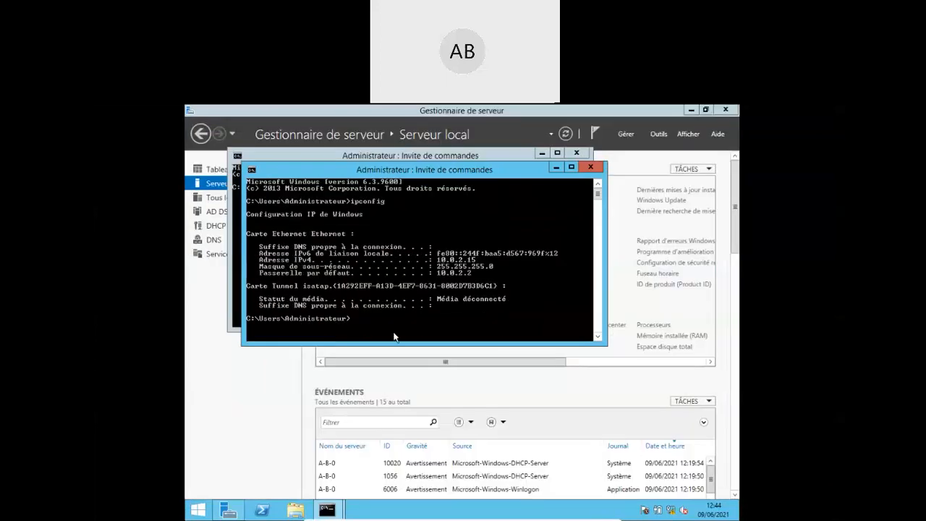
- Replace the recalled command with ping 10.0.2.23 and run it from A-B-0
key(Up)
key(BackSpace)
key(BackSpace)
key(BackSpace)
key(BackSpace)
key(BackSpace)
key(BackSpace)
key(BackSpace)
key(BackSpace)
text(ping 10.0.2.23)
key(Return)
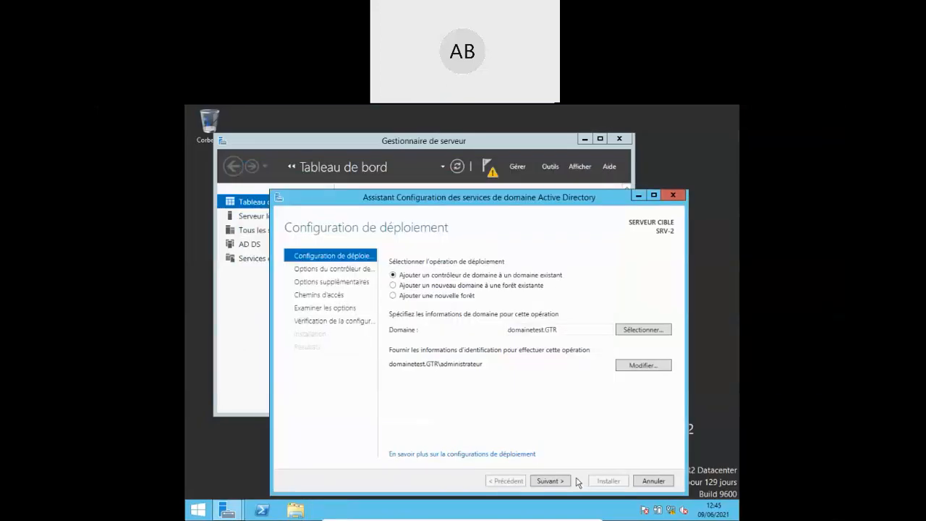
- Cancel the AD DS configuration wizard and shut the server down as Autre (non planifié)
click(660, 481)
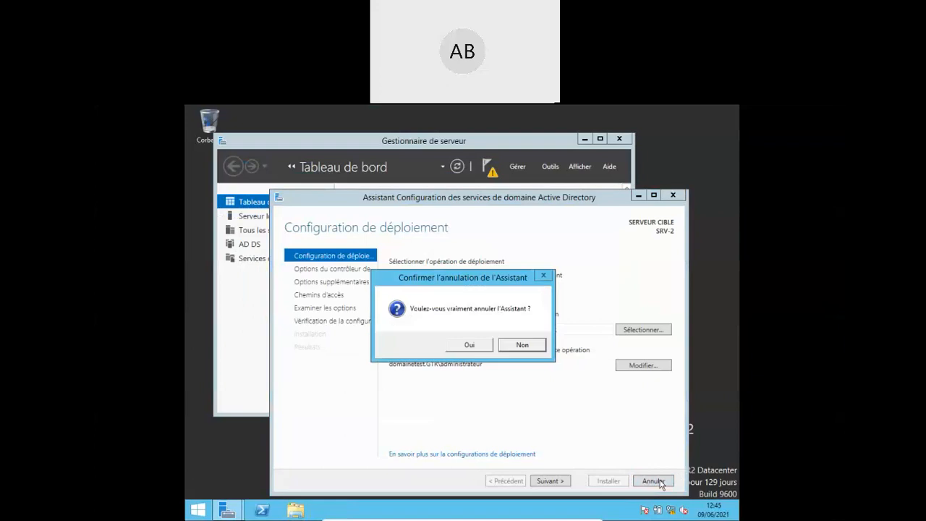
click(471, 346)
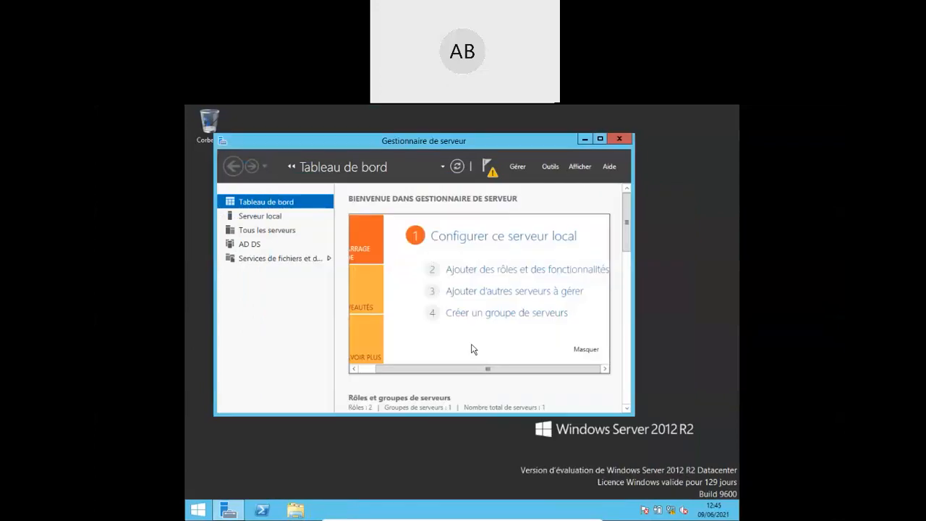
click(197, 510)
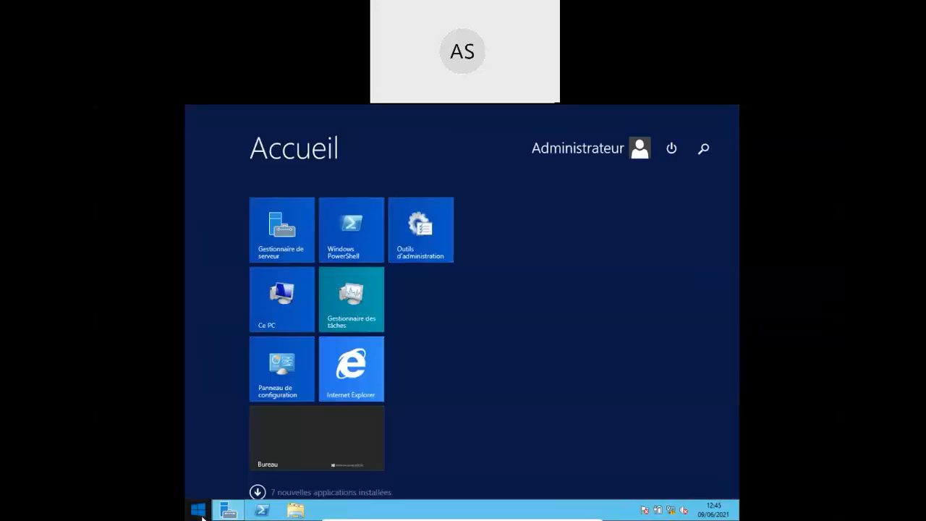
click(671, 149)
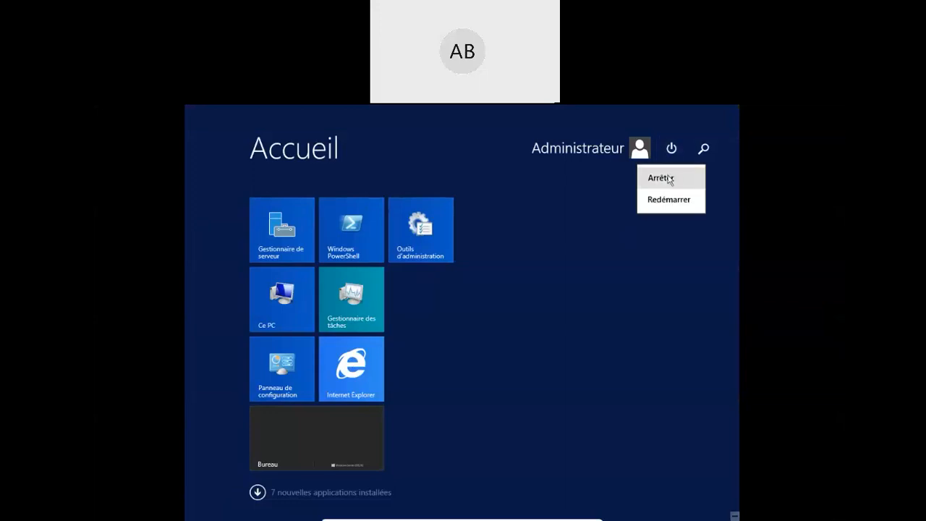
click(668, 179)
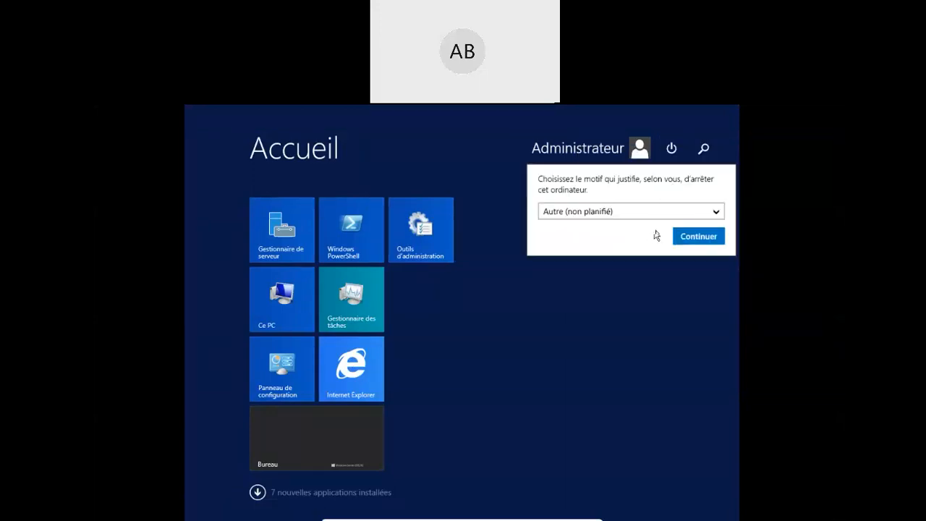
click(698, 235)
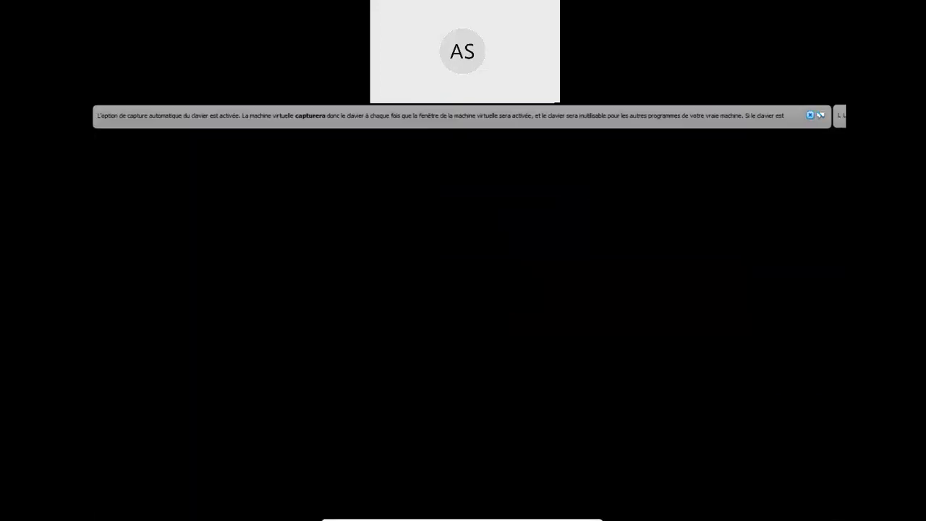
- Close the keyboard auto-capture notification bar on the rebooting virtual machine
click(809, 115)
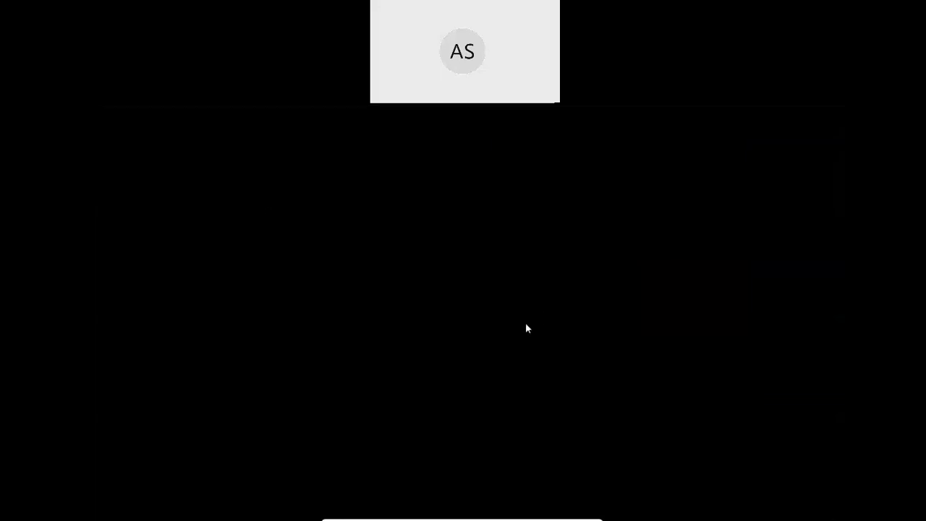
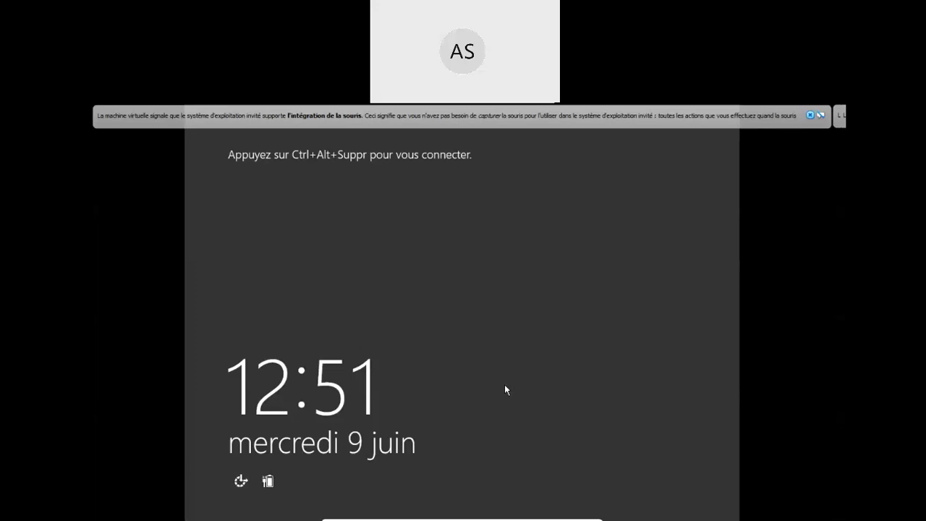
- Send Ctrl+Alt+Del to the virtual machine to leave the lock screen
key(ctrl+alt+Delete)
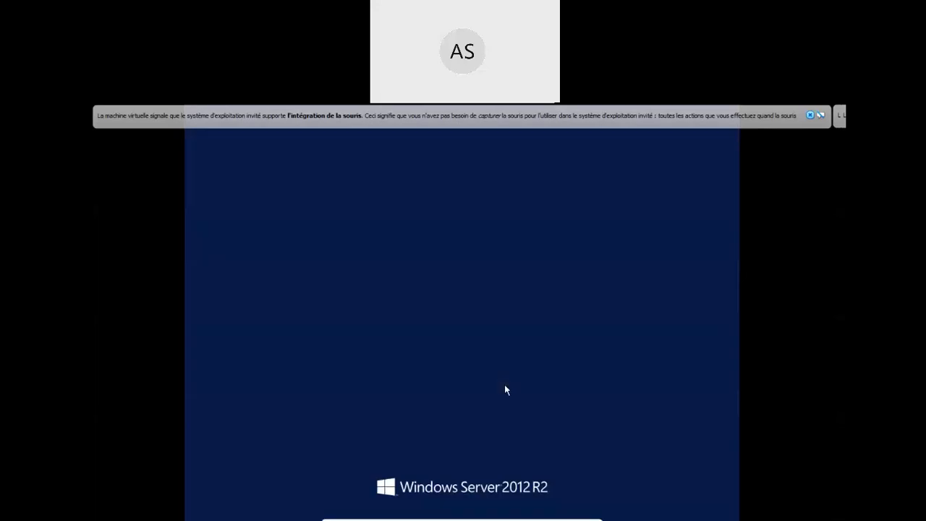
- Dismiss the mouse-integration notice and sign in as Administrateur with the account password
click(810, 118)
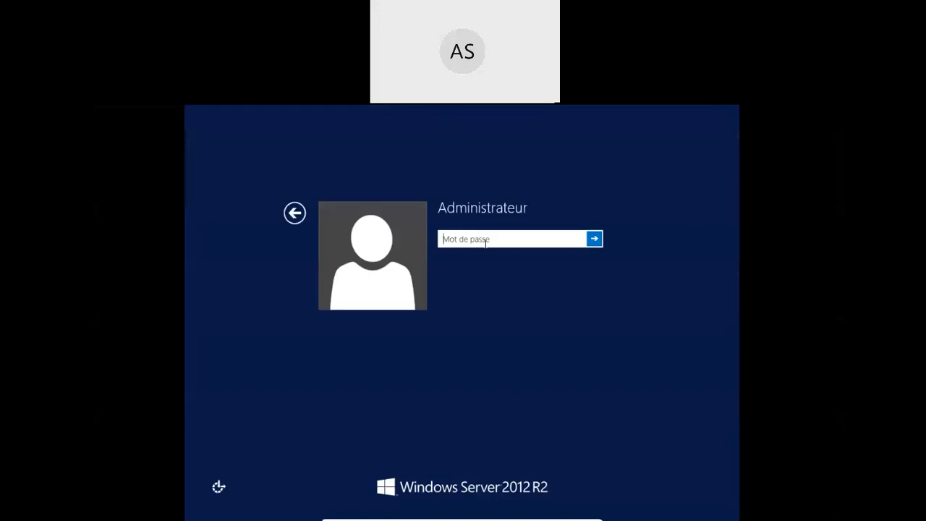
text(•••••••••)
key(Return)
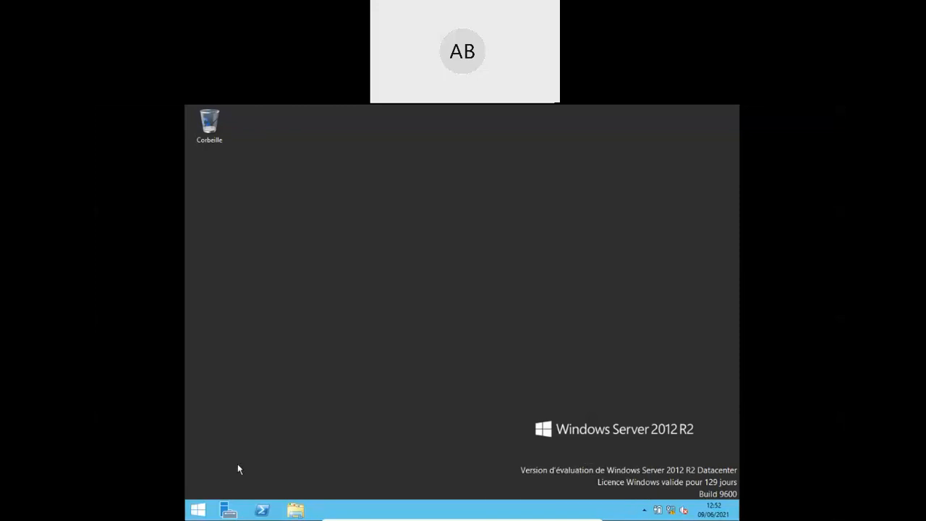
click(195, 512)
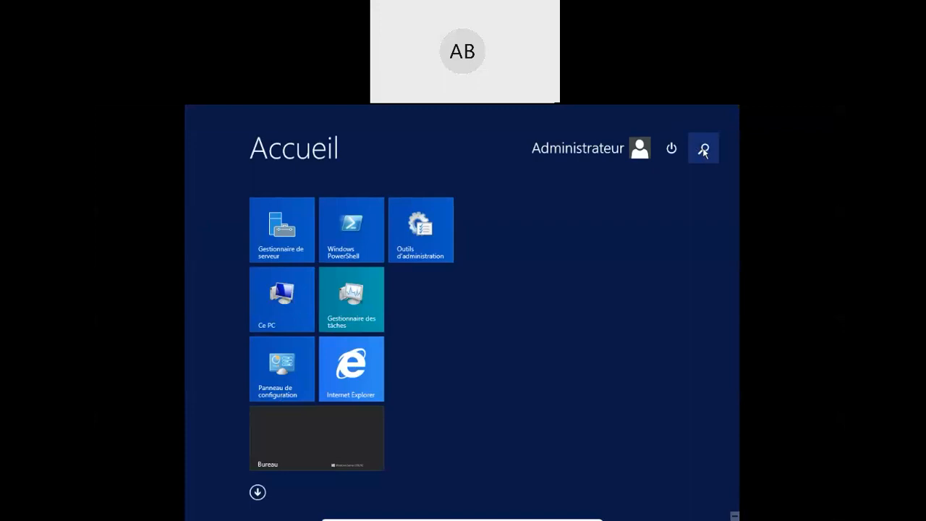
click(703, 150)
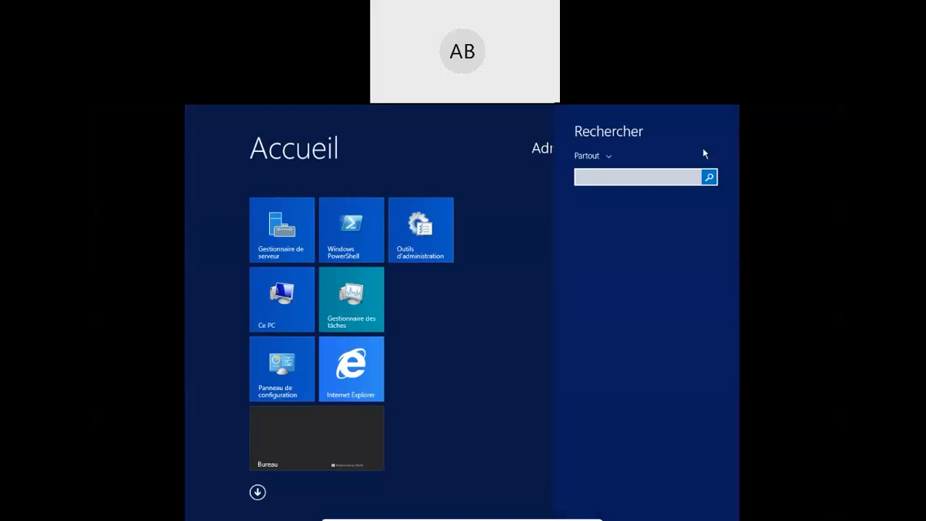
text(cmd)
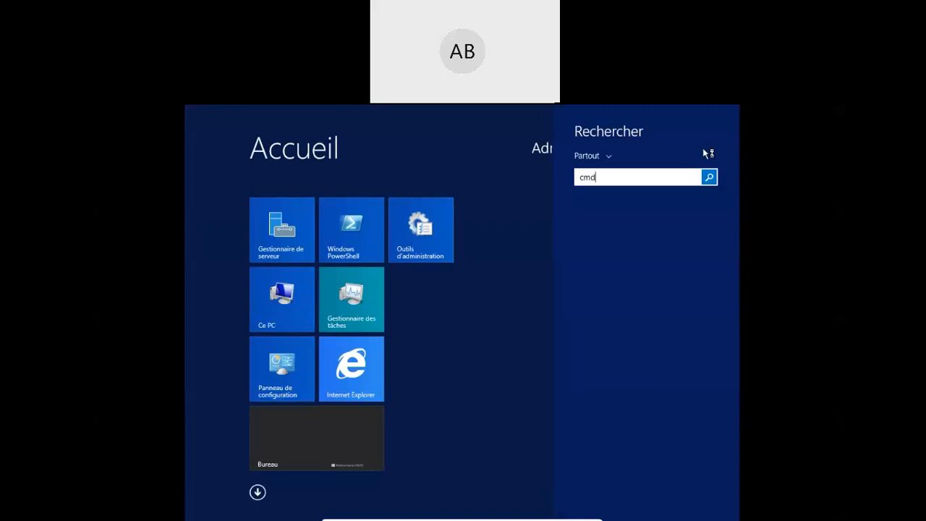
key(Return)
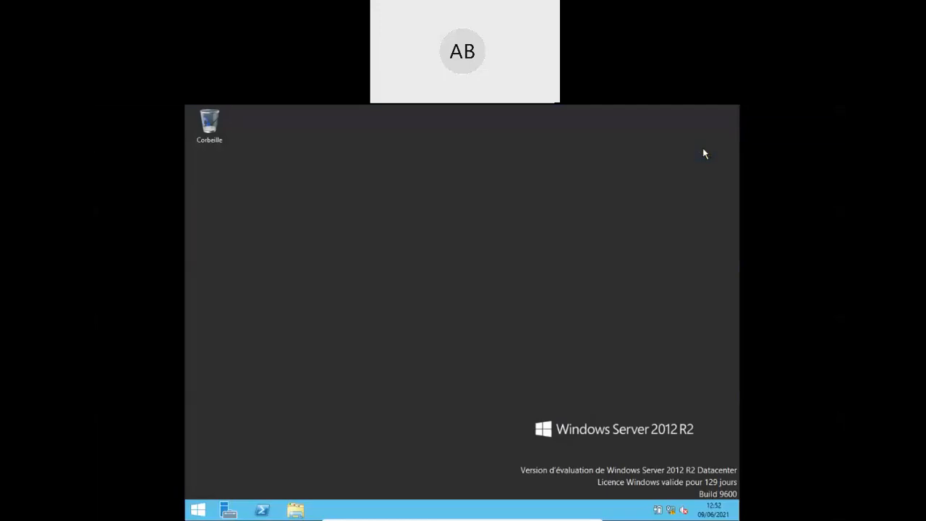
text(ping 10.)
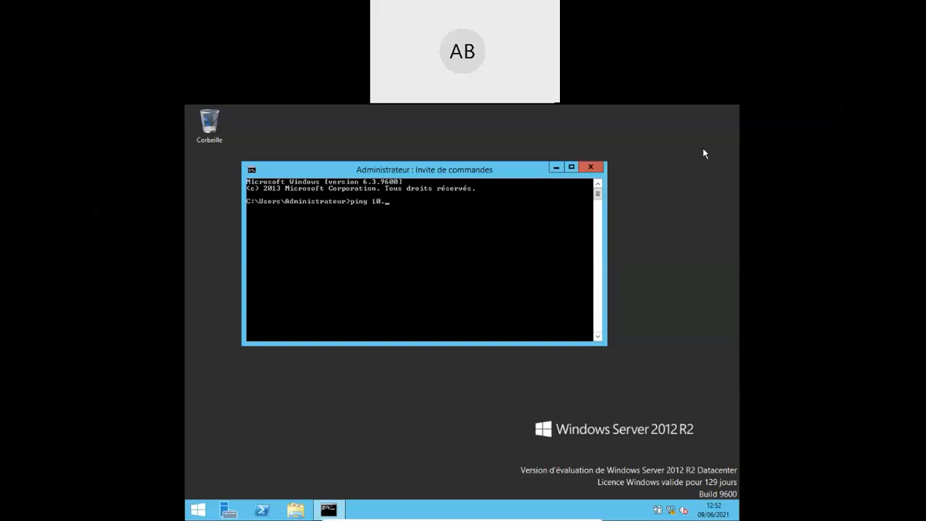
text(0.2.15)
key(Return)
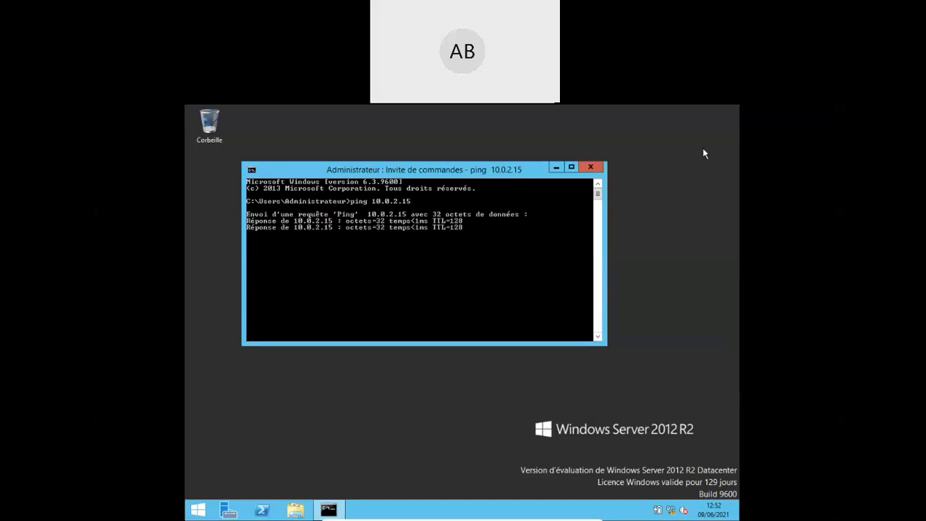
key(ctrl+c)
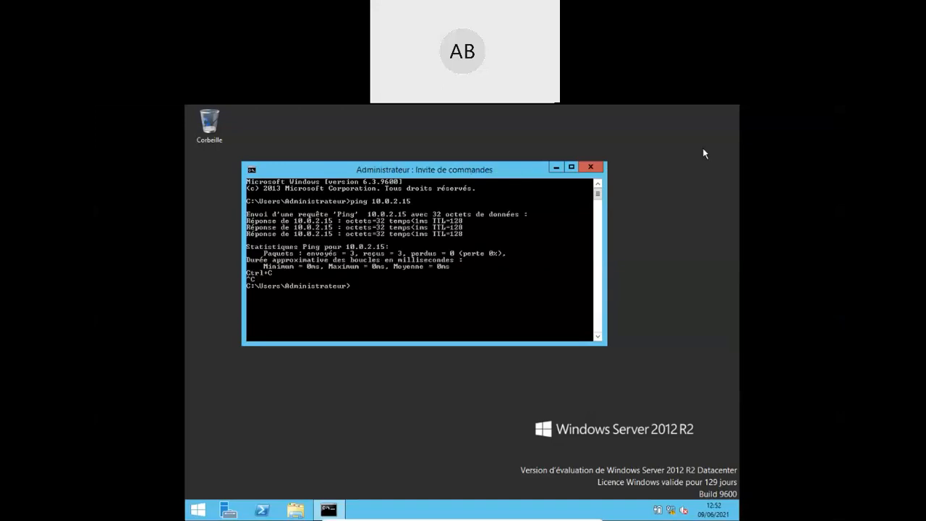
click(228, 510)
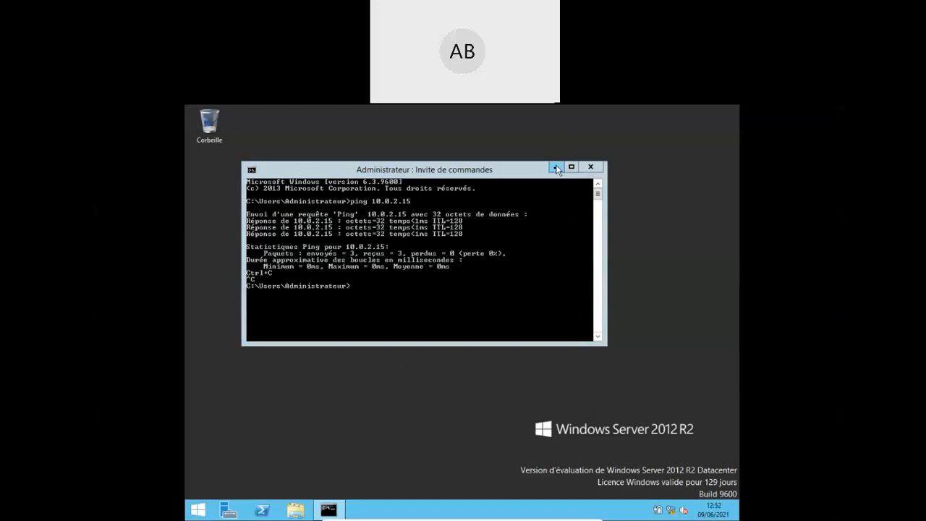
click(591, 167)
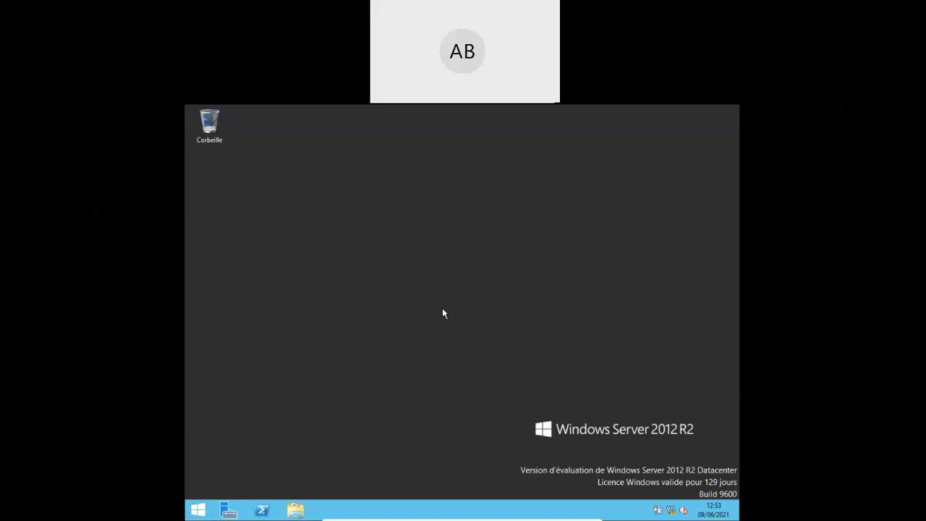
- Review Mémoire and Processeur usage on Task Manager's Performance tab, then close Task Manager
key(ctrl+alt+Delete)
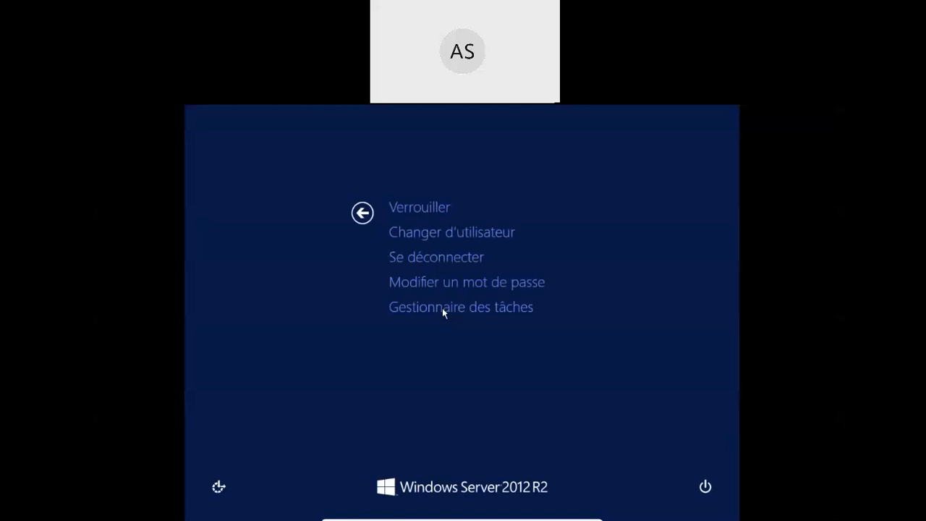
click(443, 307)
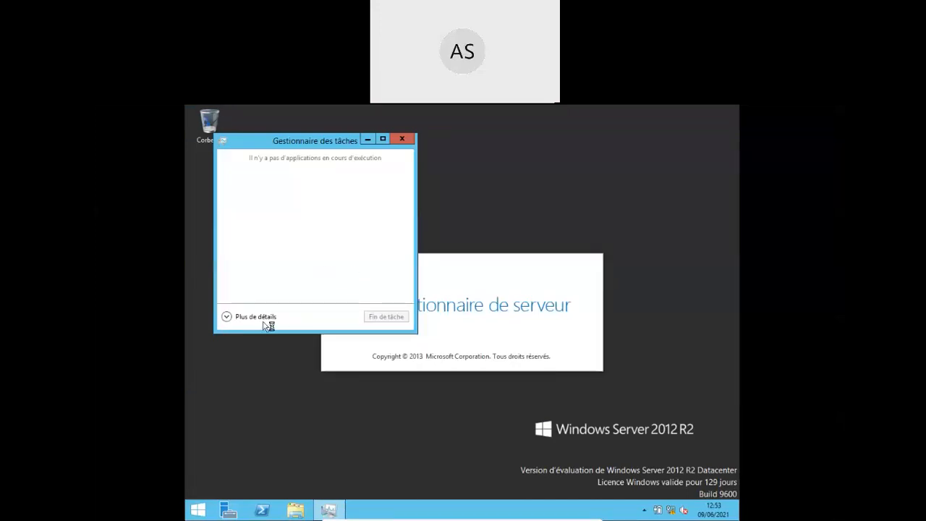
click(229, 318)
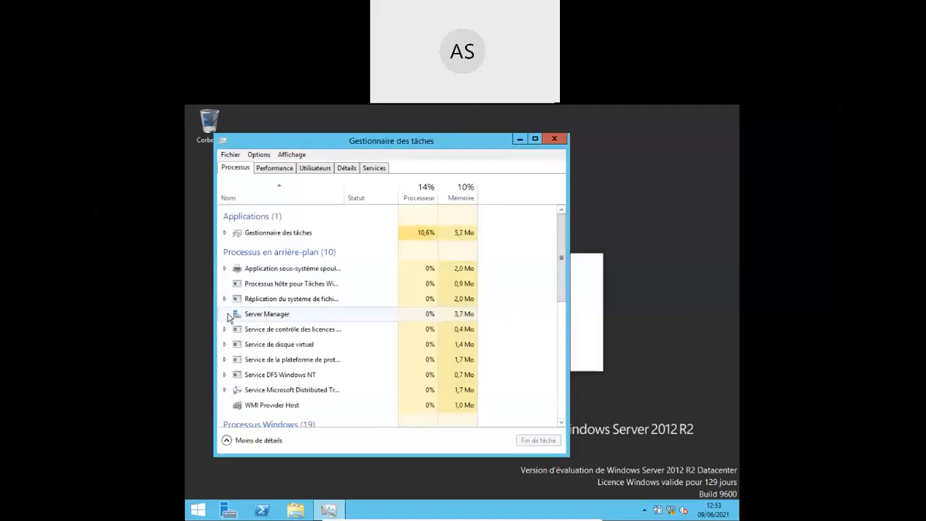
click(284, 169)
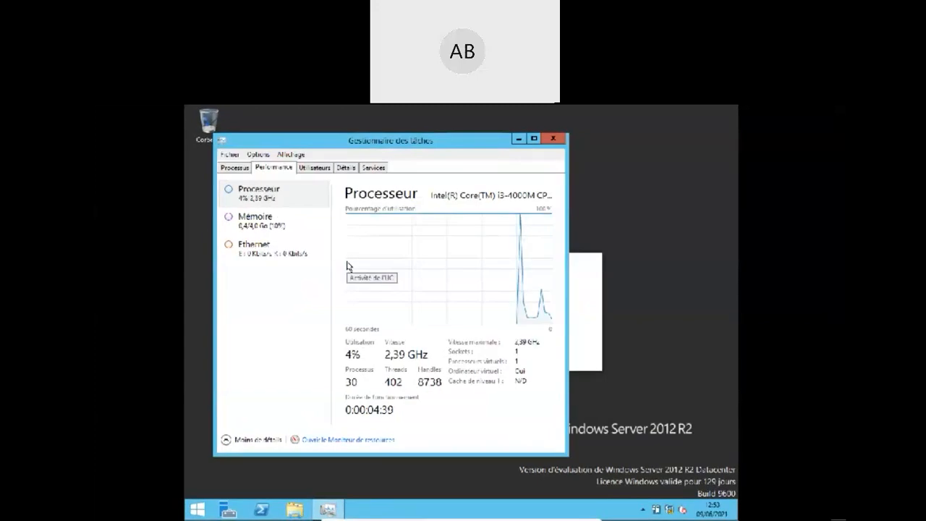
click(254, 229)
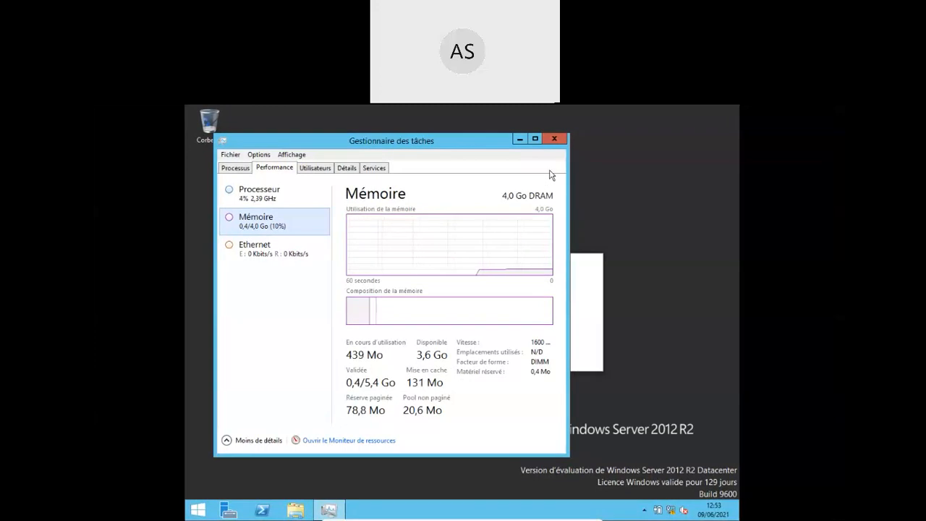
click(265, 192)
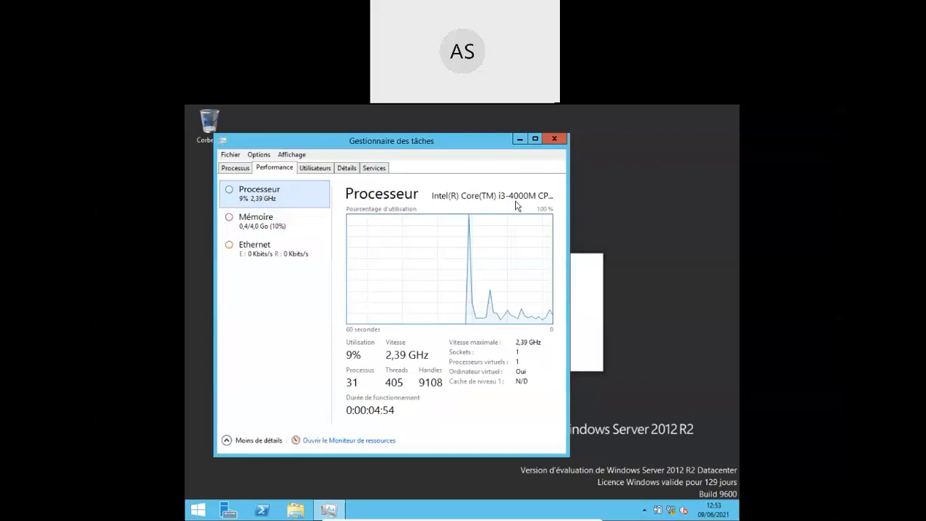
click(554, 138)
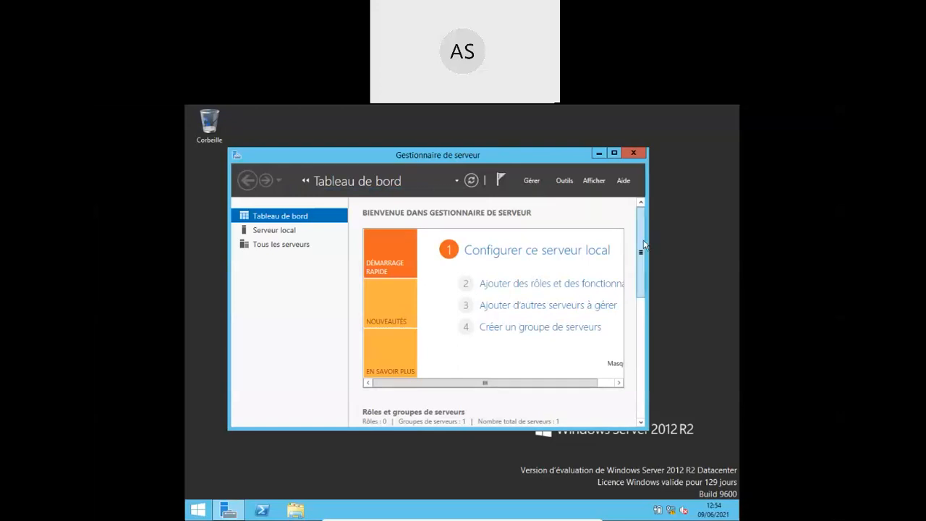
- From the Server Manager task notifications, launch 'Promouvoir ce serveur en contrôleur de domaine'
mouse_move(641, 243)
mouse_down()
mouse_move(641, 309)
mouse_move(639, 228)
mouse_up()
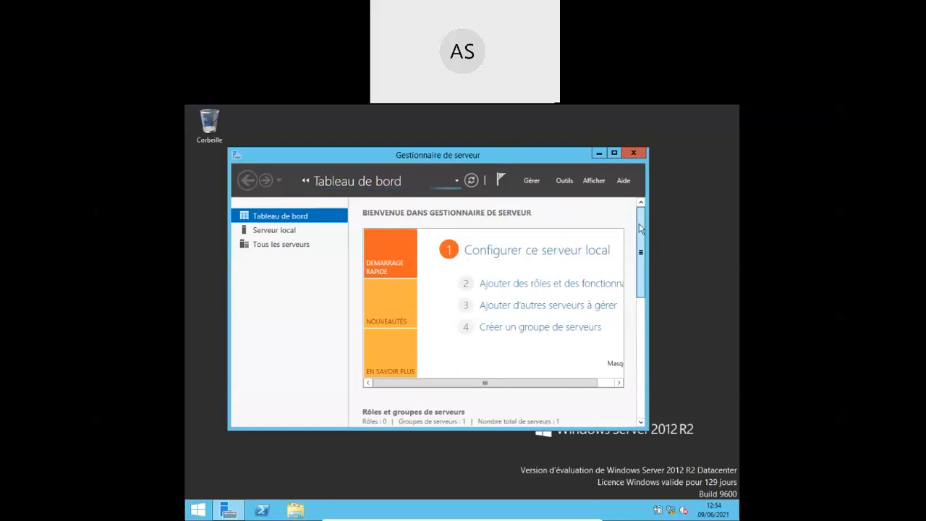
click(498, 177)
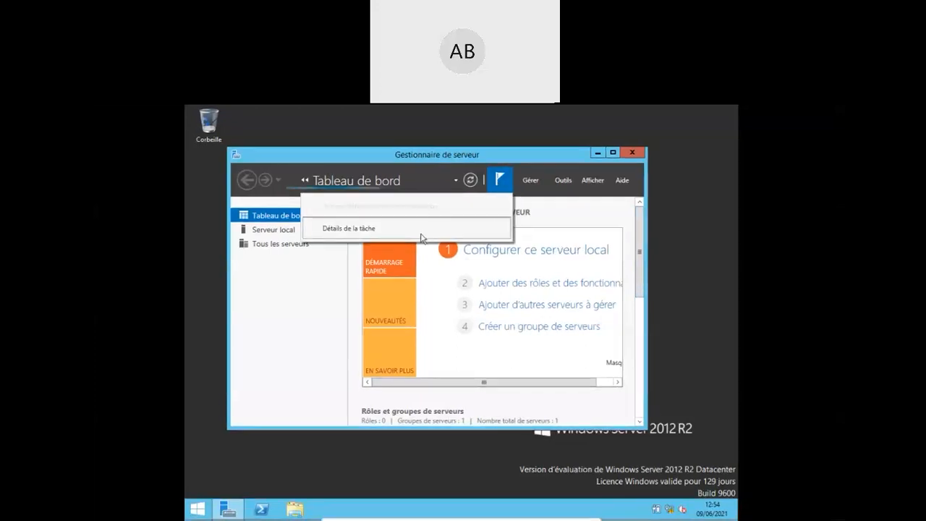
click(355, 231)
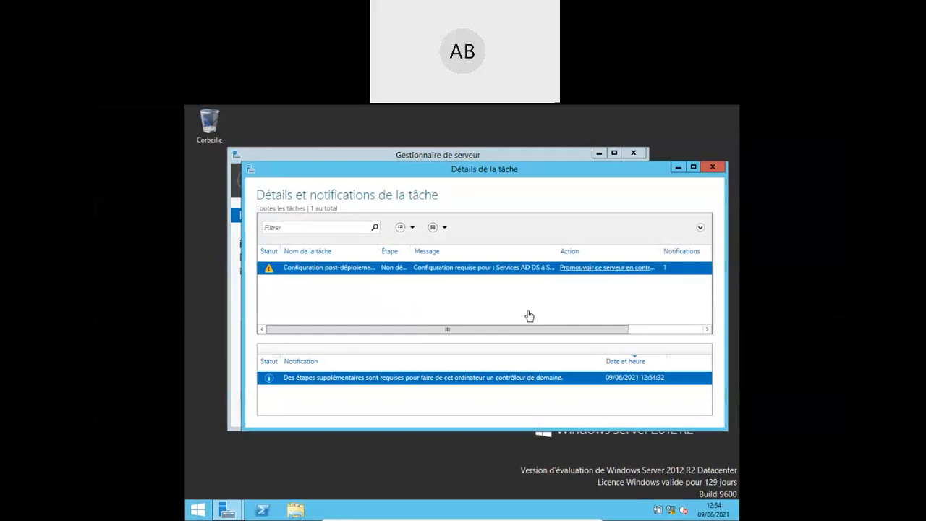
click(595, 273)
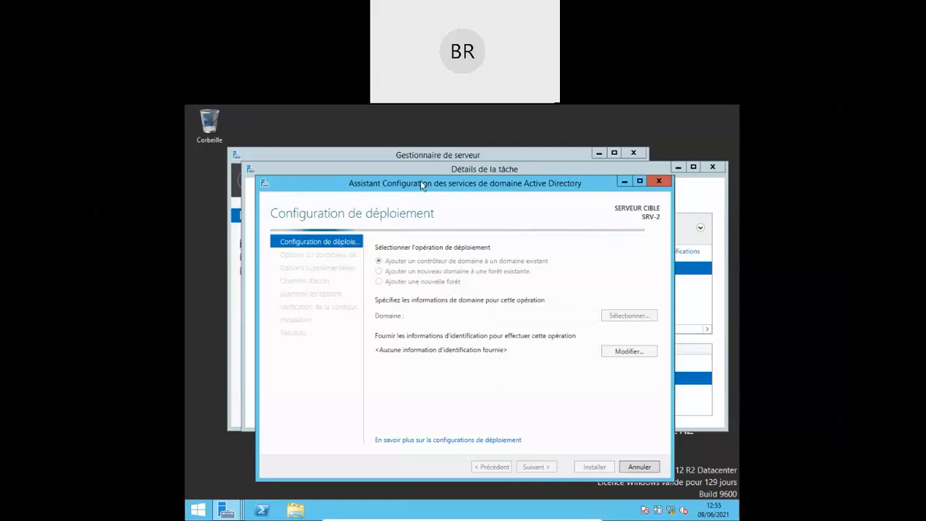
- Shift the wizard up-left and choose Sélectionner… beside Domaine to request credentials
drag(422, 185, 400, 163)
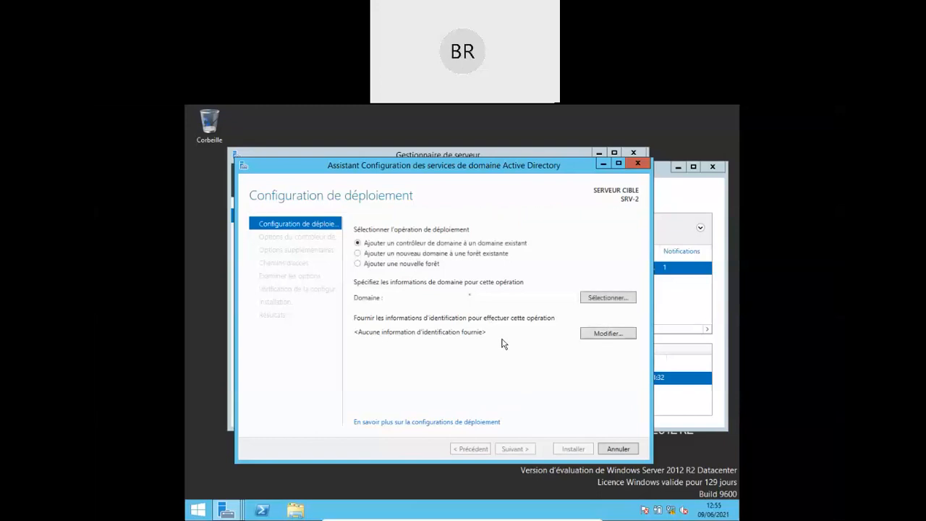
click(597, 299)
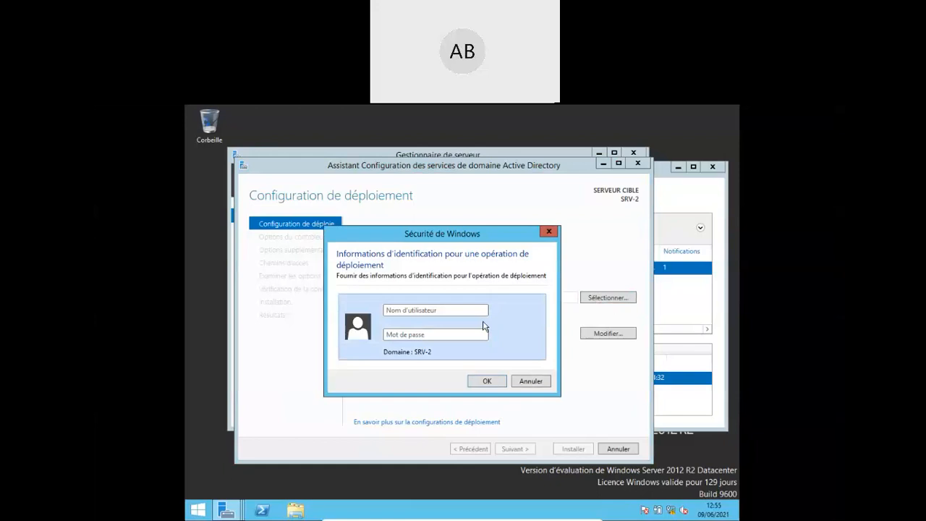
- Enter domainetest\administrateur with the account password and confirm the credentials
text(domainetest.GTR)
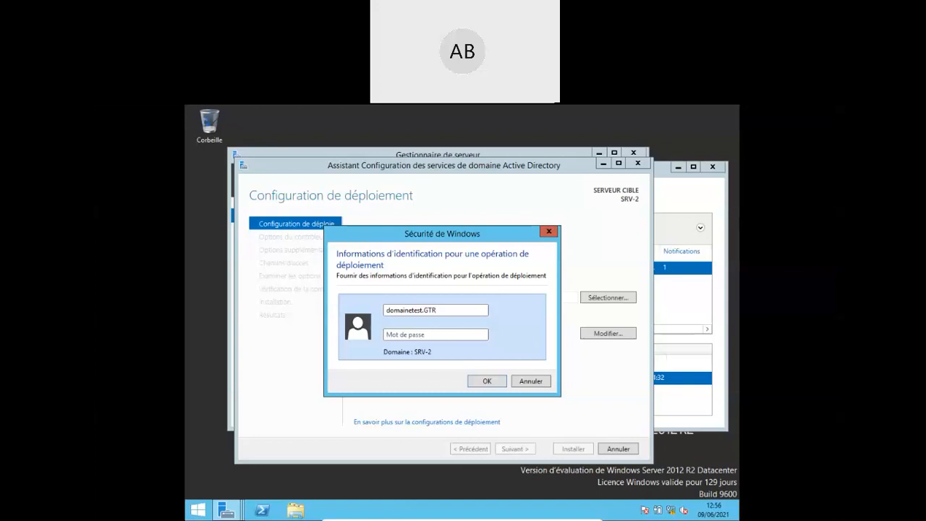
text(\administra)
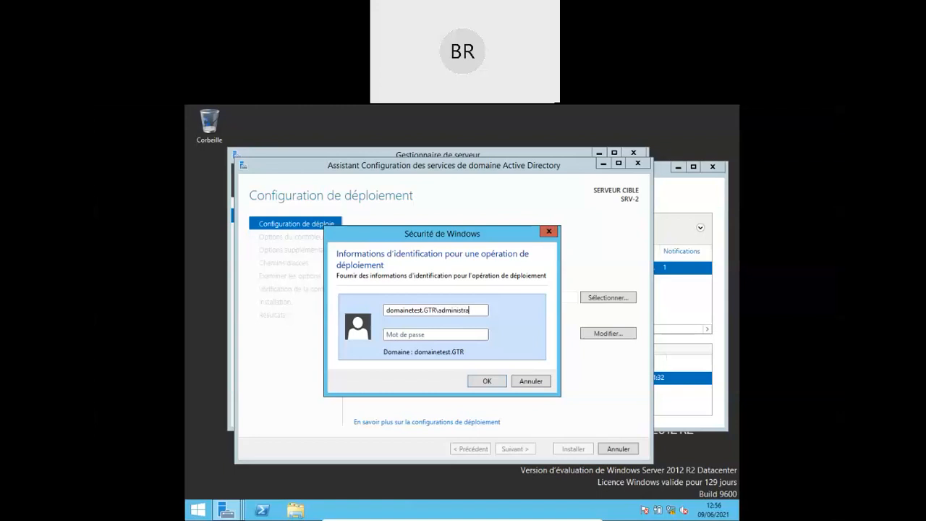
text(teur)
text(Prd)
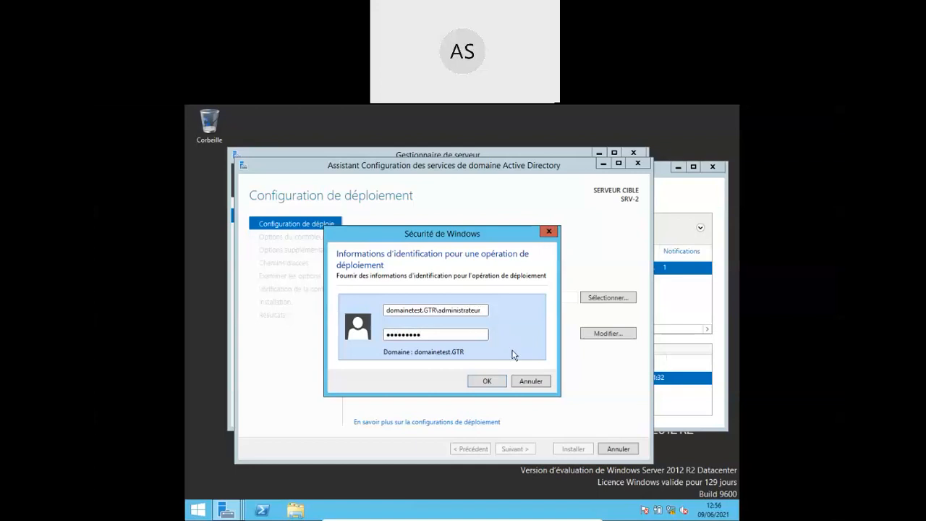
click(487, 383)
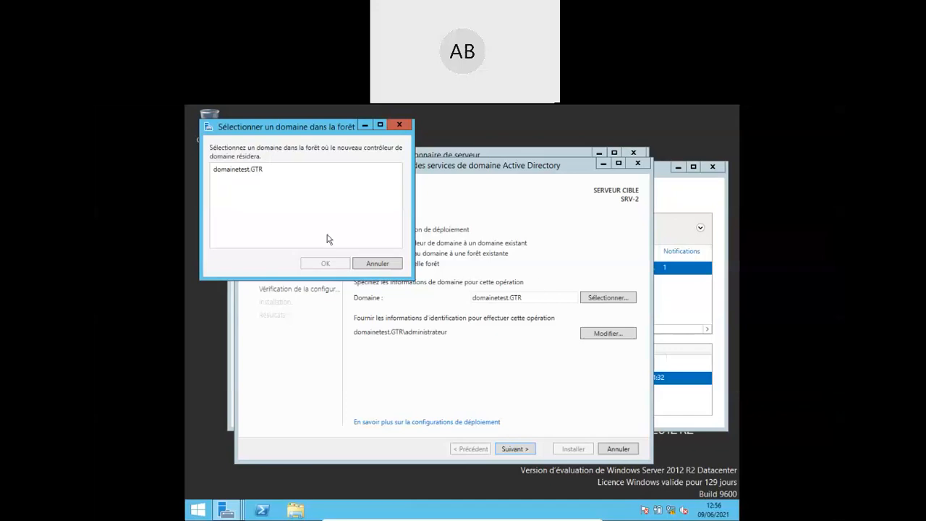
- Pick domainetest.GTR from the forest's domain list and confirm it
click(230, 175)
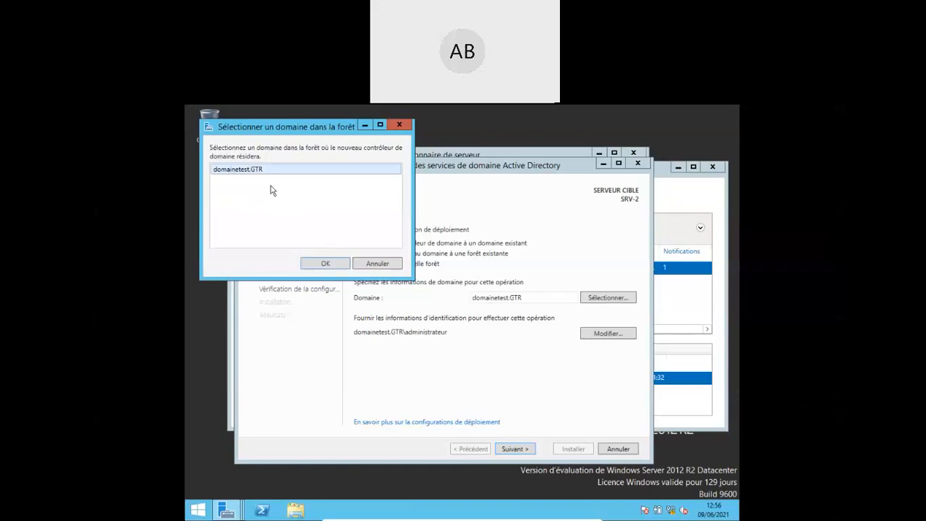
click(323, 264)
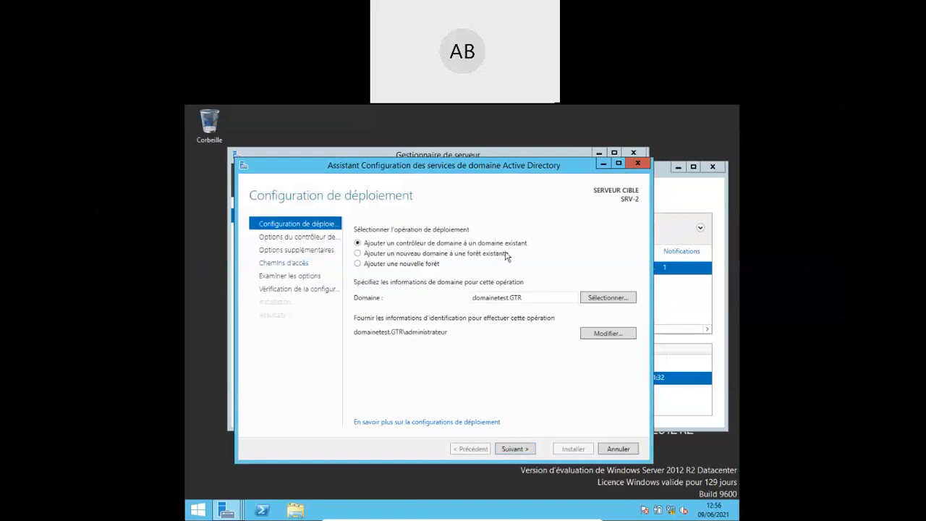
- Advance to Options du contrôleur de domaine and uncheck Serveur DNS, leaving Global Catalog on
click(514, 449)
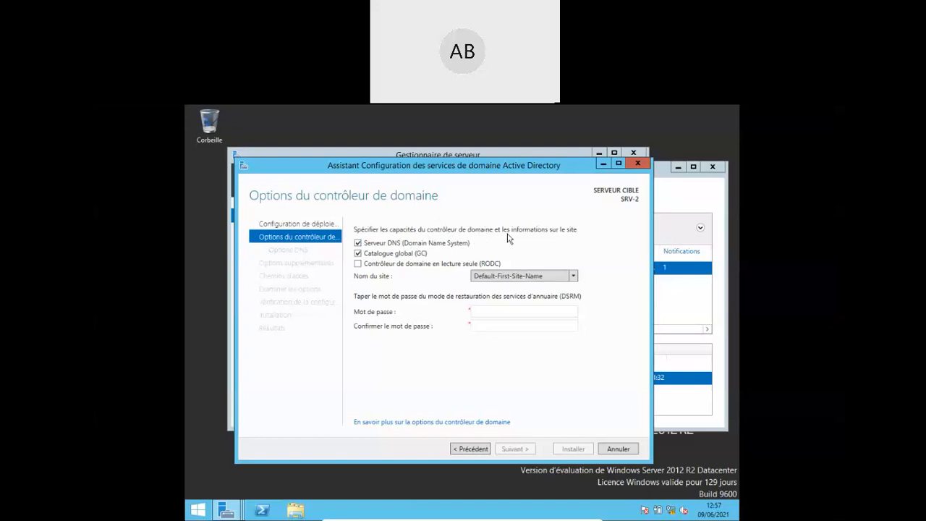
click(357, 244)
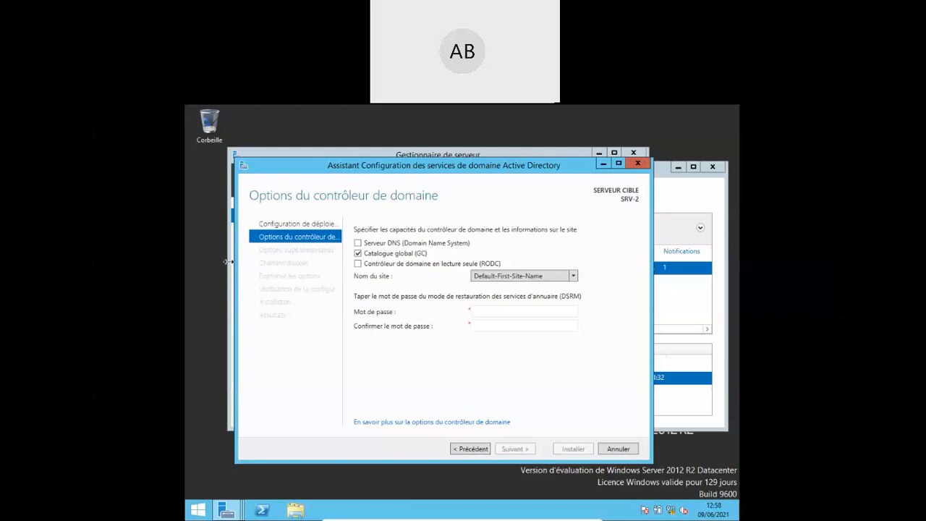
- Enter and confirm the DSRM password, then advance to Options supplémentaires
click(494, 312)
text(P)
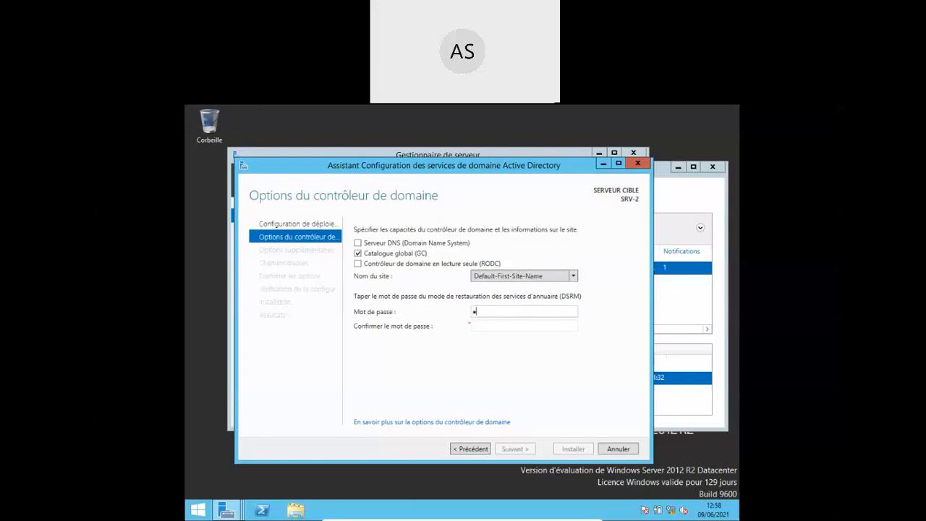
text(●●●●●)
text(••)
key(Tab)
text(P@ssw0rd)
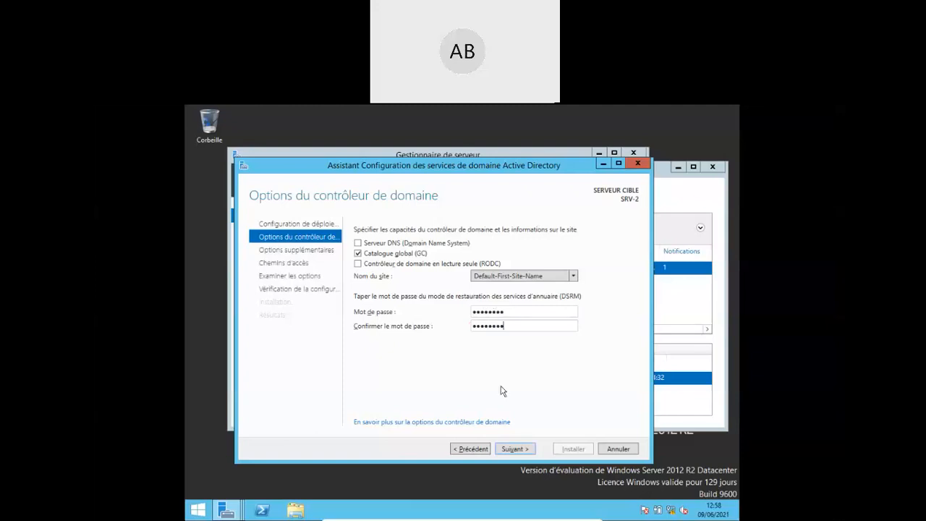
click(512, 450)
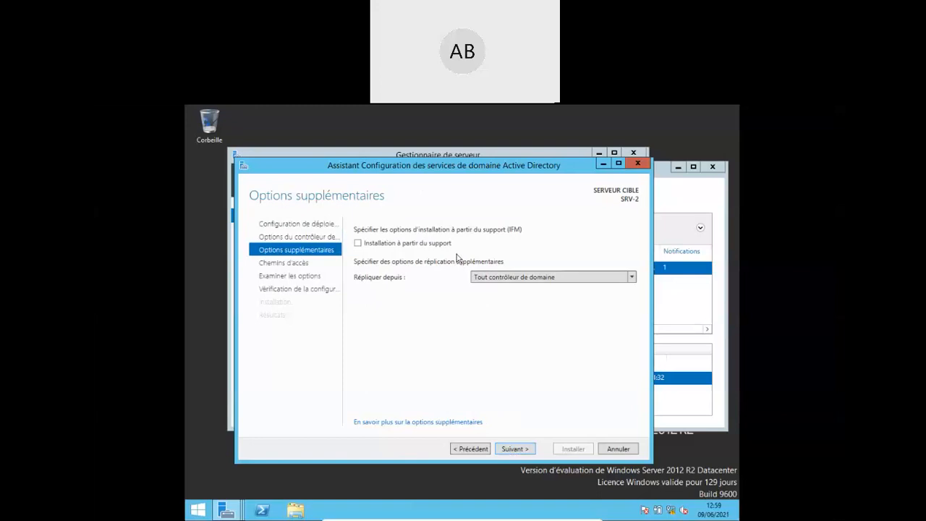
click(629, 282)
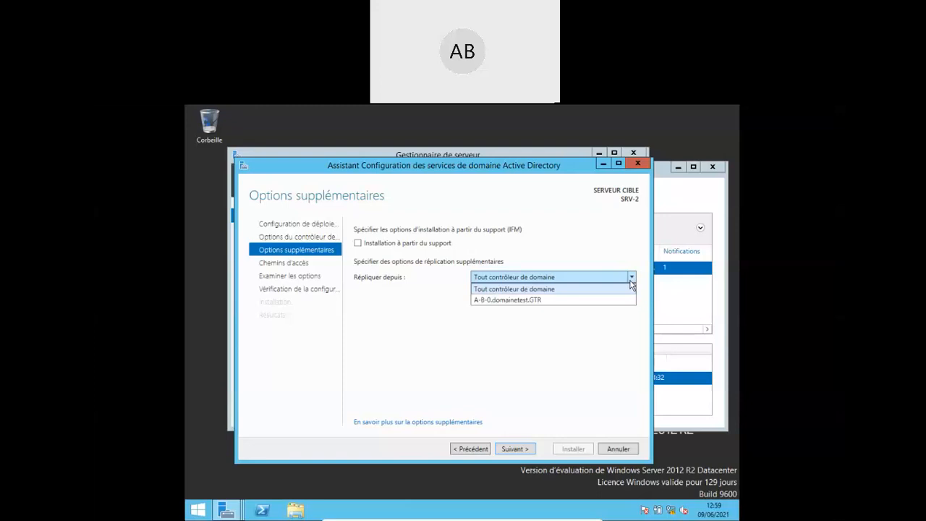
click(630, 281)
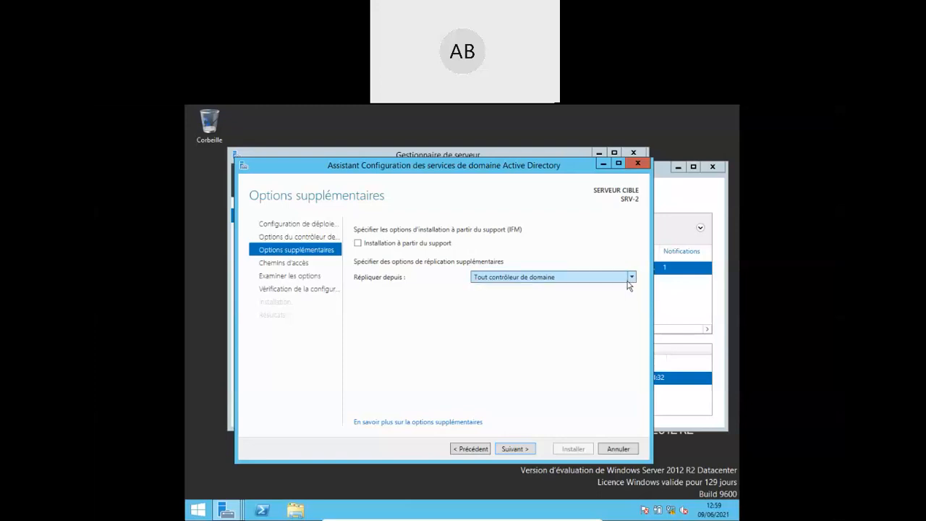
click(632, 281)
click(631, 281)
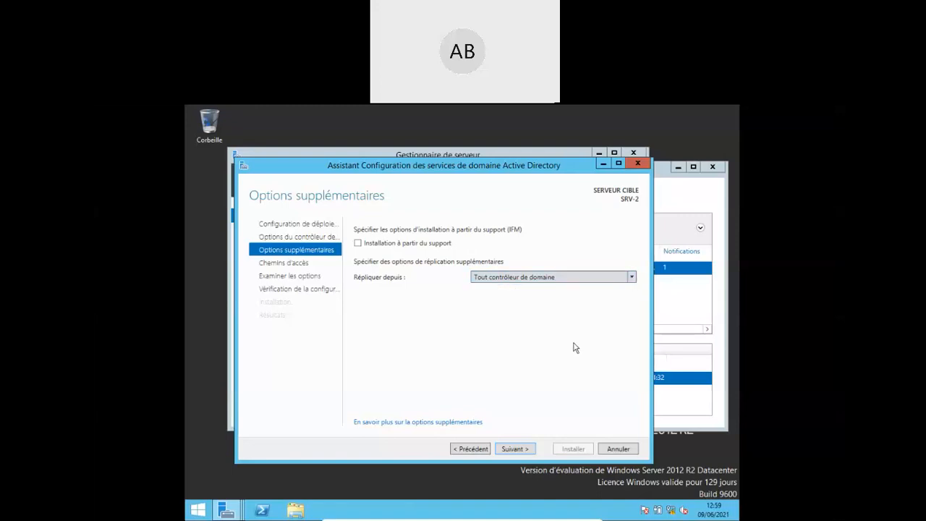
- Keep default replication source and database, log and SYSVOL folders, advancing past Examiner les options
click(511, 450)
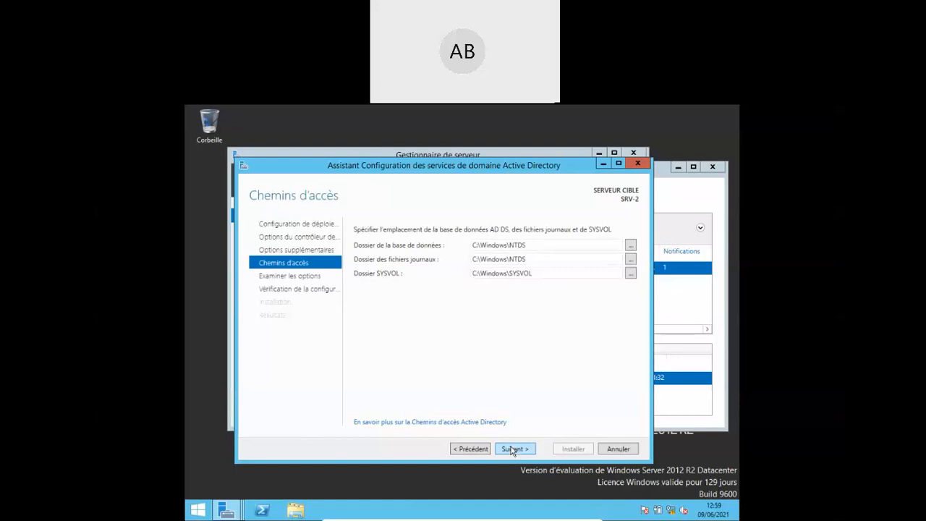
click(512, 449)
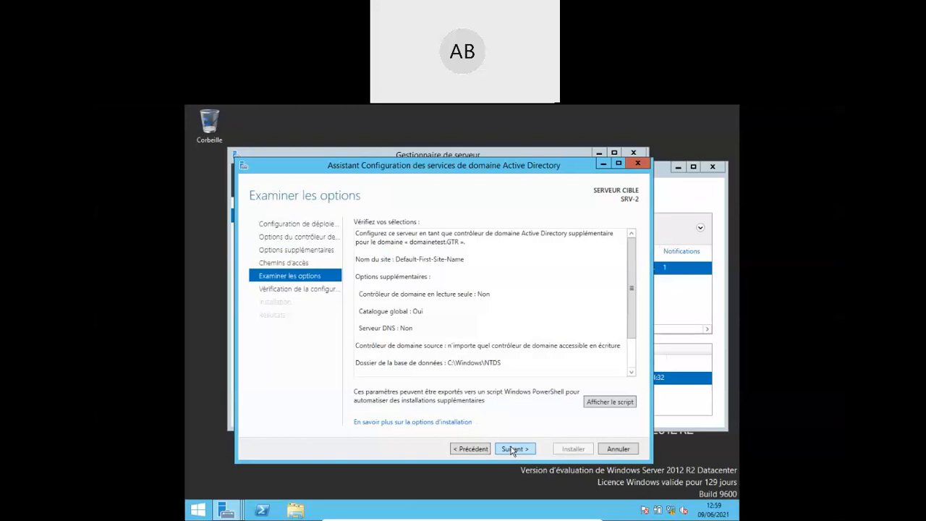
click(512, 449)
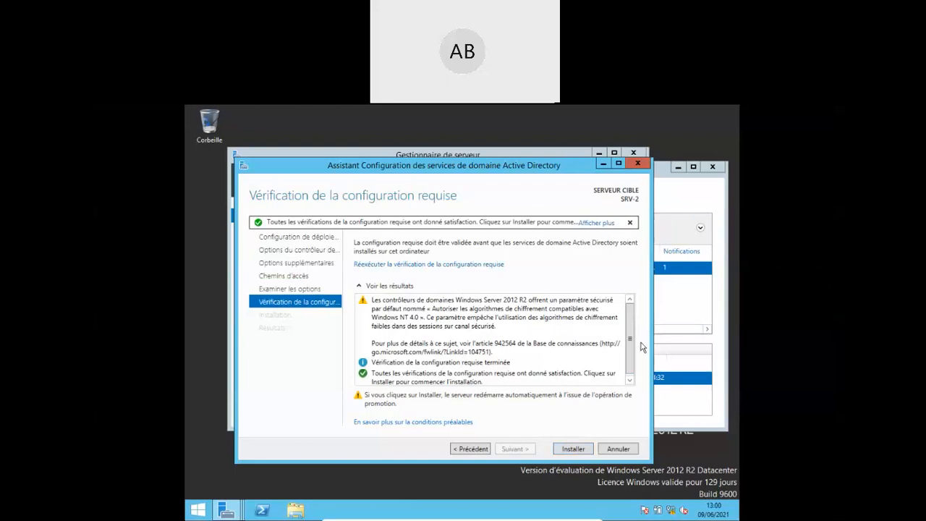
- Review the prerequisite check results and run the AD DS installation with Installer
scroll(631, 348, down, 1)
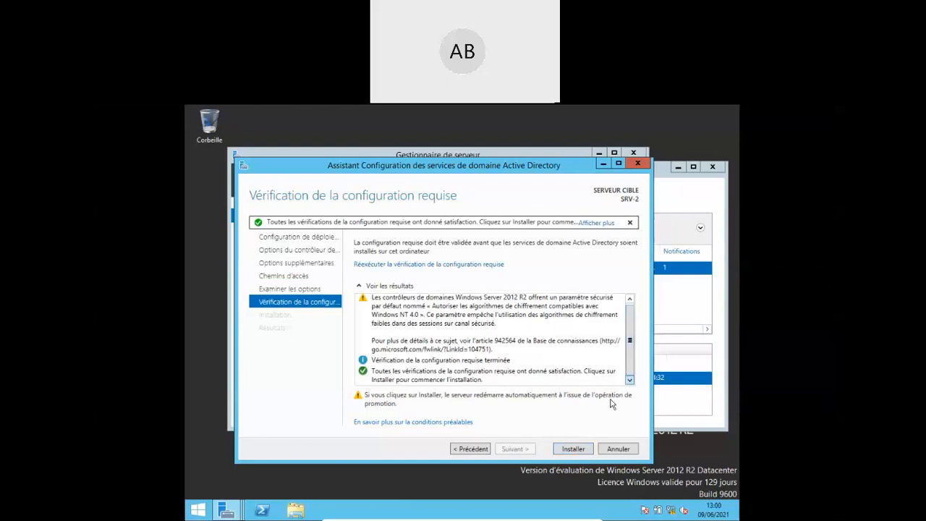
click(572, 449)
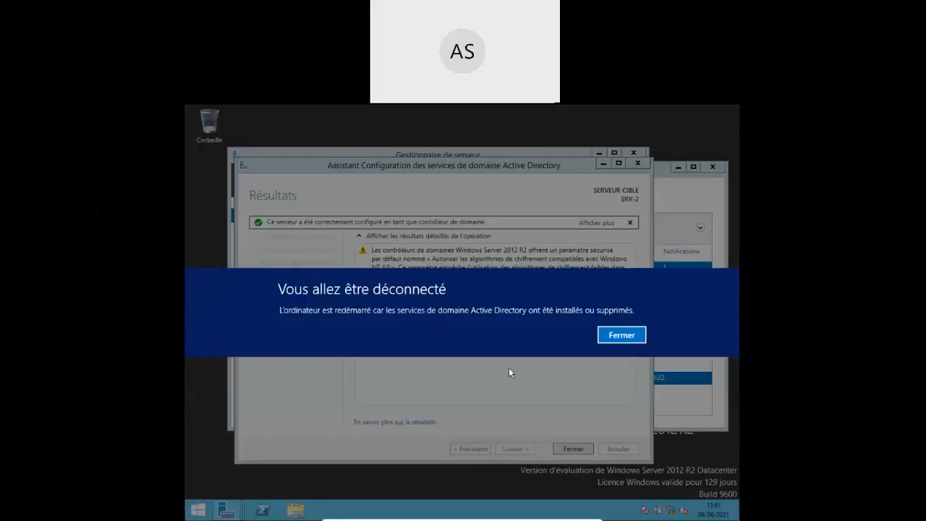
- Acknowledge the 'Vous allez être déconnecté' notice and close the wizard's Résultats page
click(640, 335)
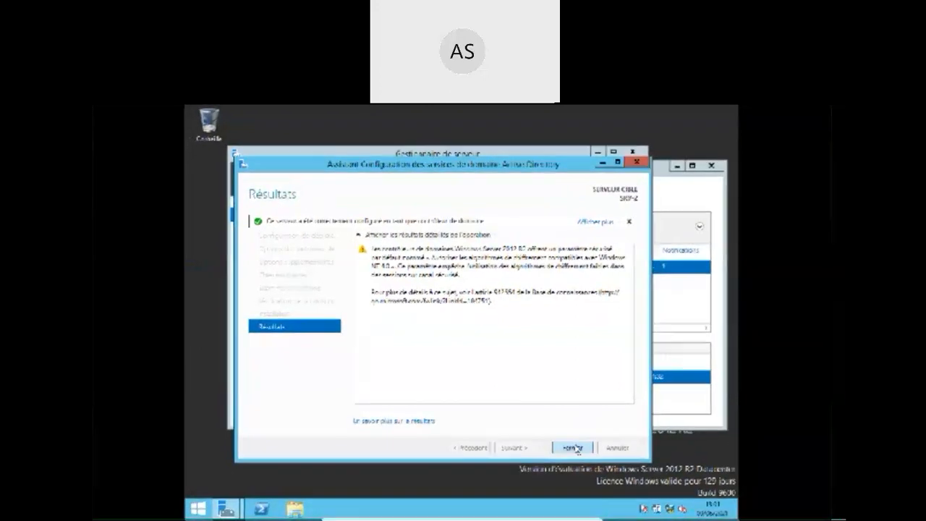
click(574, 450)
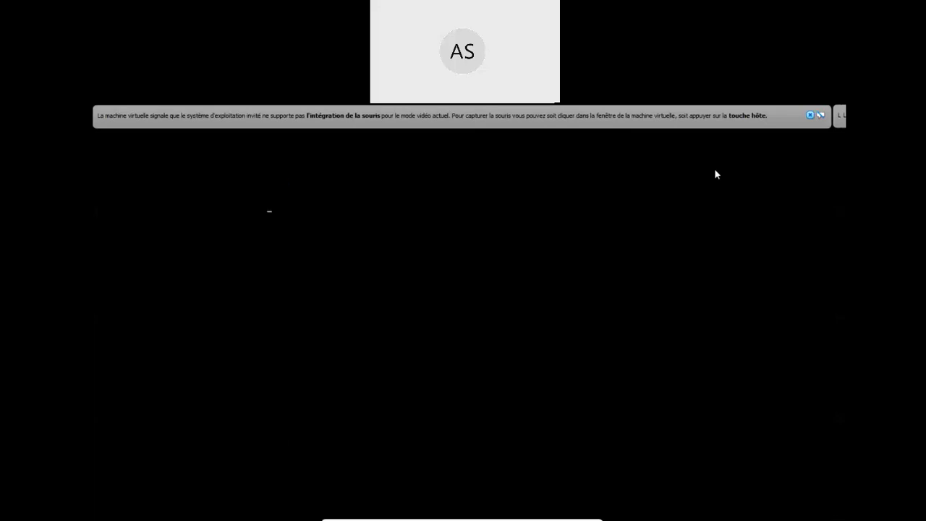
- Dismiss the VirtualBox mouse-integration notification both times it appears during the reboot
click(810, 115)
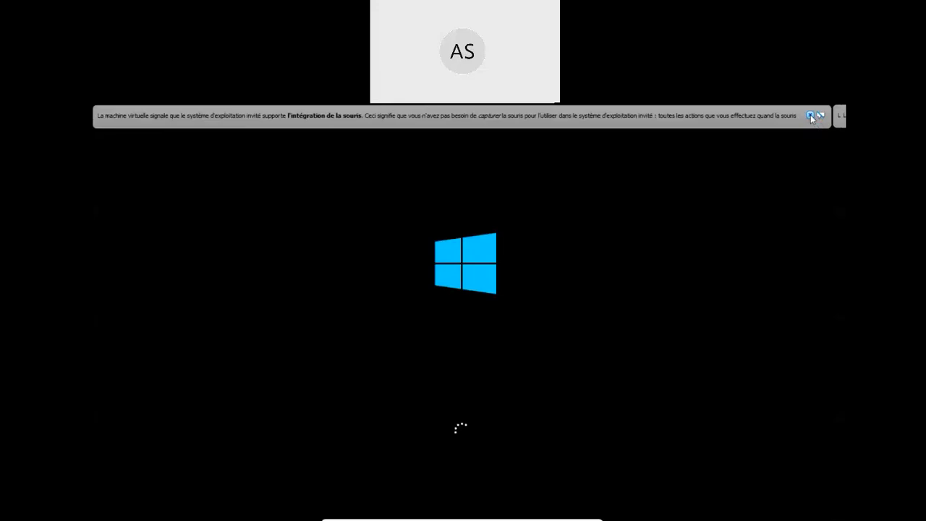
click(811, 116)
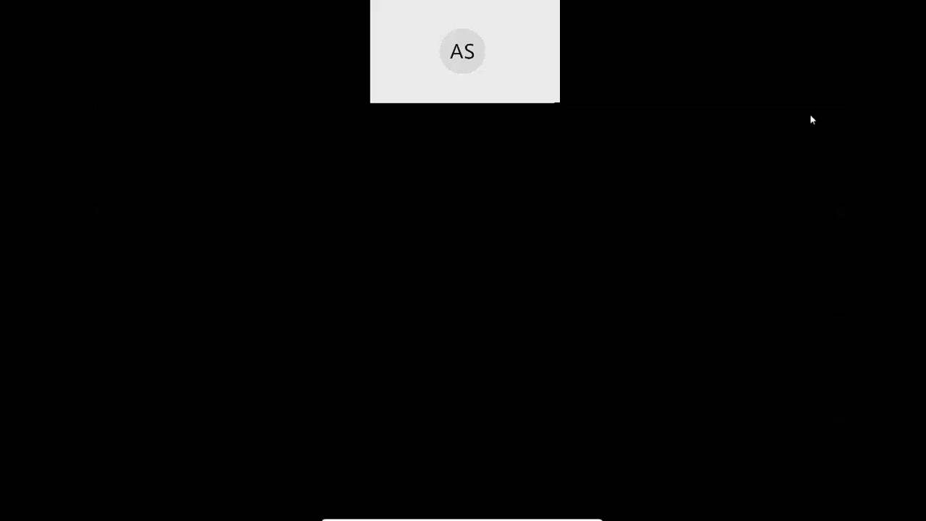
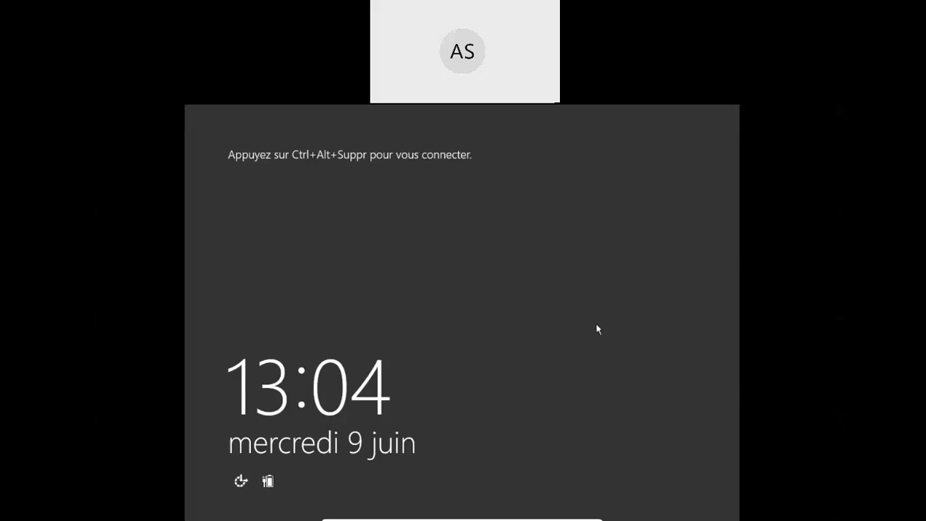
- Sign in to SRV-2 as DOMAINETEST\Administrator with the account password from the lock screen
key(ctrl+alt+Delete)
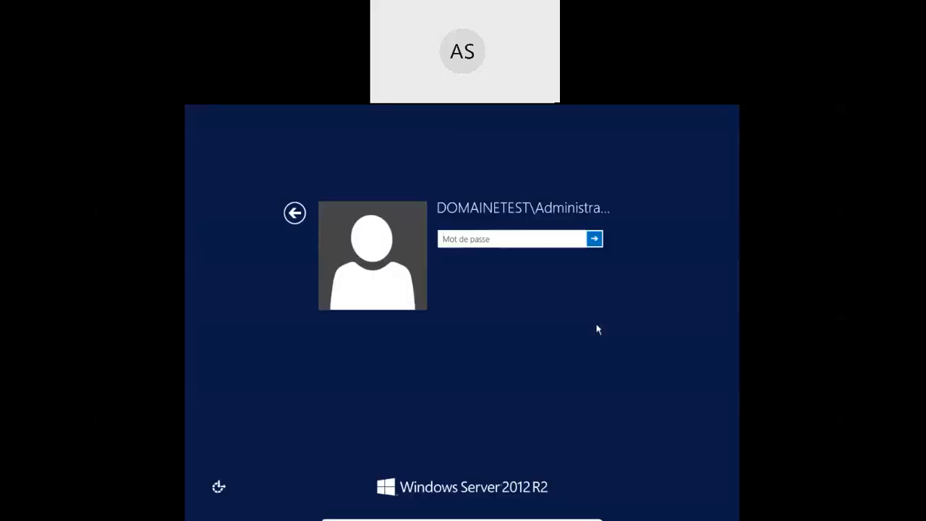
text(P)
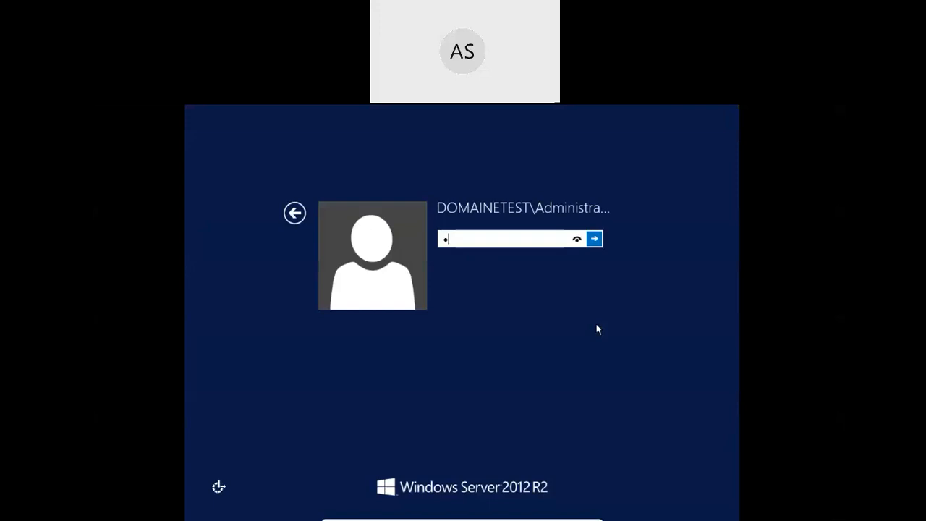
text(••••••••)
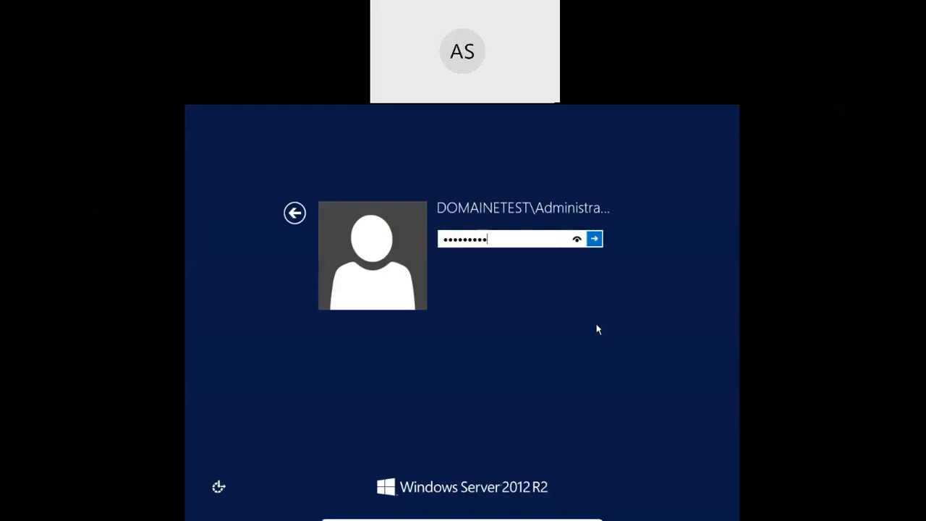
key(Return)
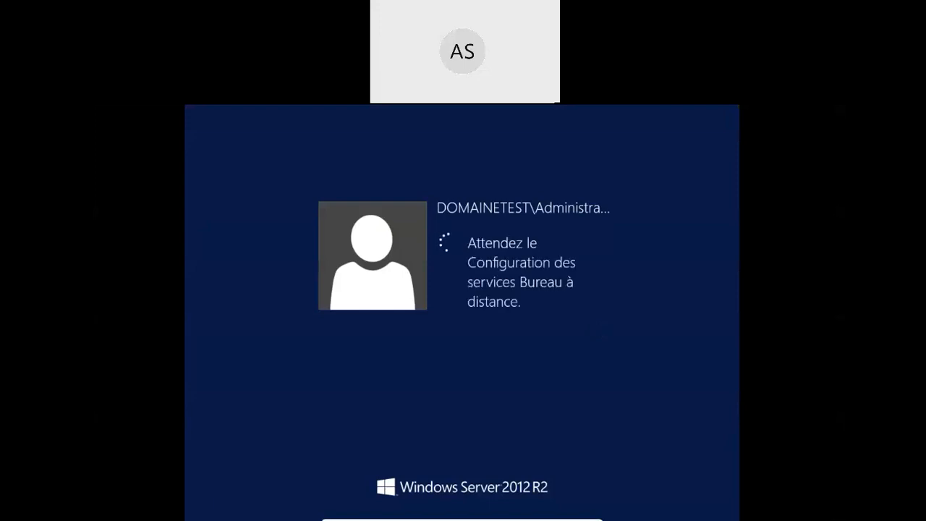
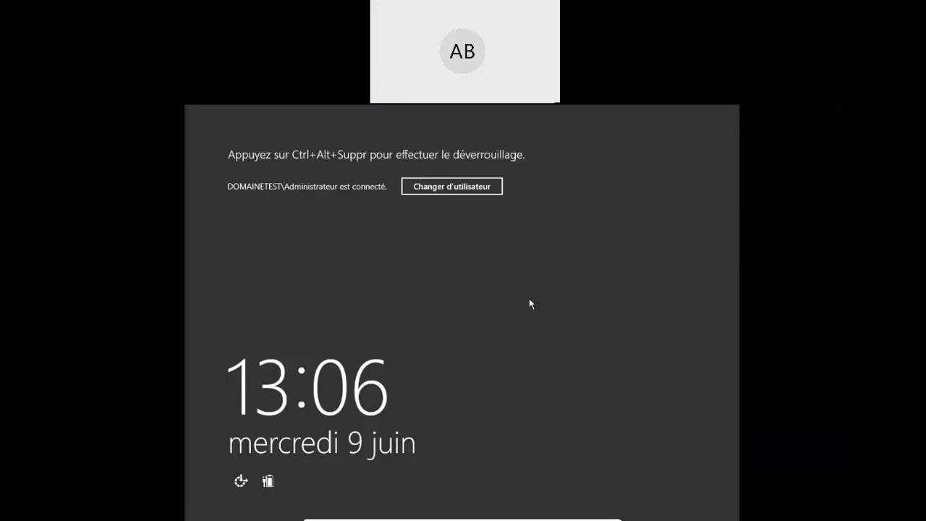
- Unlock the administrator session with the account password, retyping it after a mistyped first attempt
key(ctrl+alt+Delete)
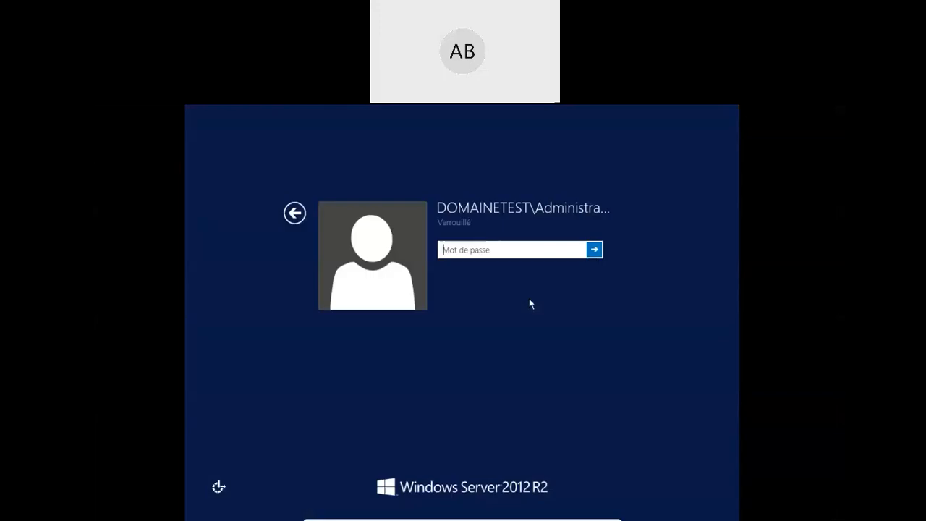
text(Pa$$w0rd)
key(BackSpace)
key(BackSpace)
key(BackSpace)
key(BackSpace)
key(BackSpace)
key(BackSpace)
key(BackSpace)
key(BackSpace)
text(Pa$$w0rd!)
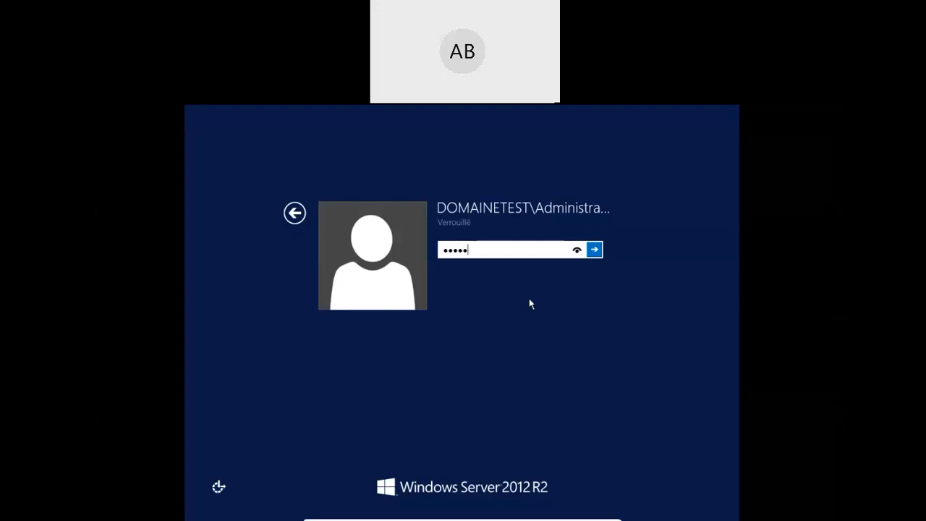
key(Return)
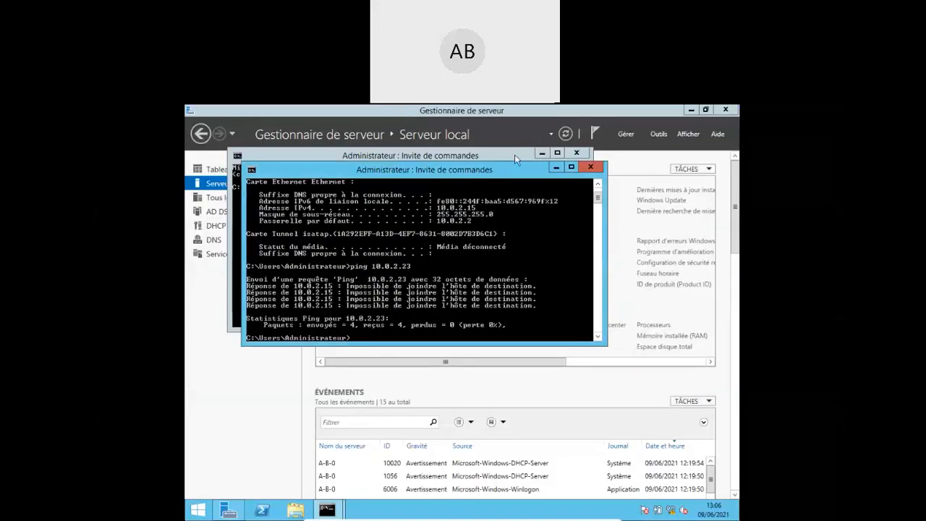
- Close both command prompts and show Server Manager's DNS page listing A-B-0 at 10.0.2.15
click(591, 167)
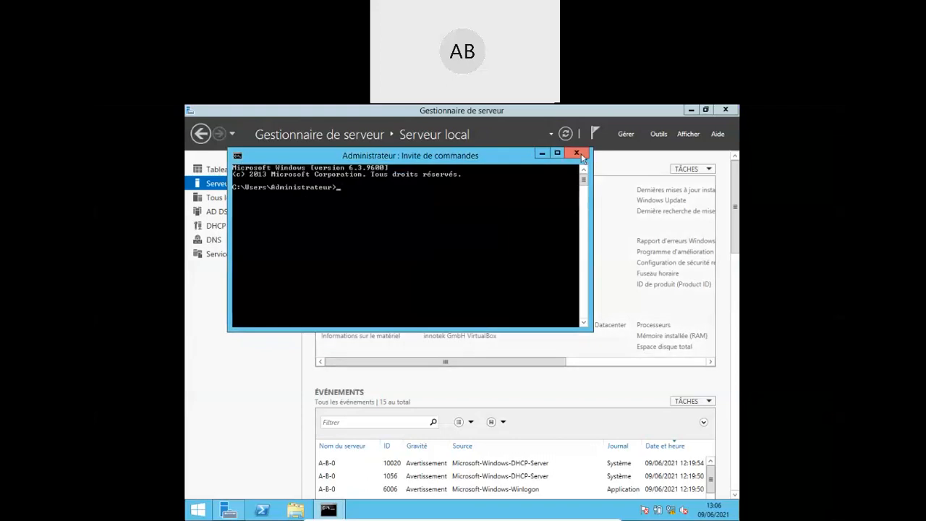
click(578, 154)
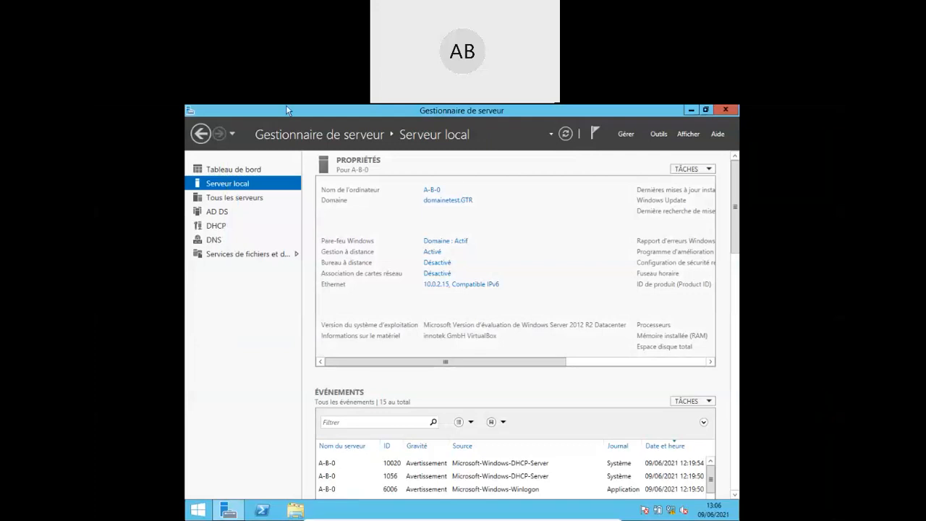
click(212, 241)
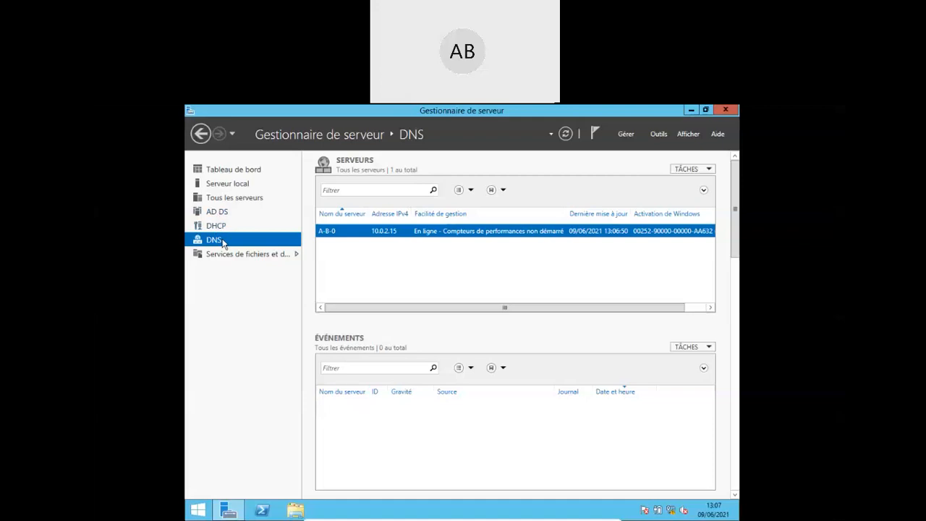
click(660, 135)
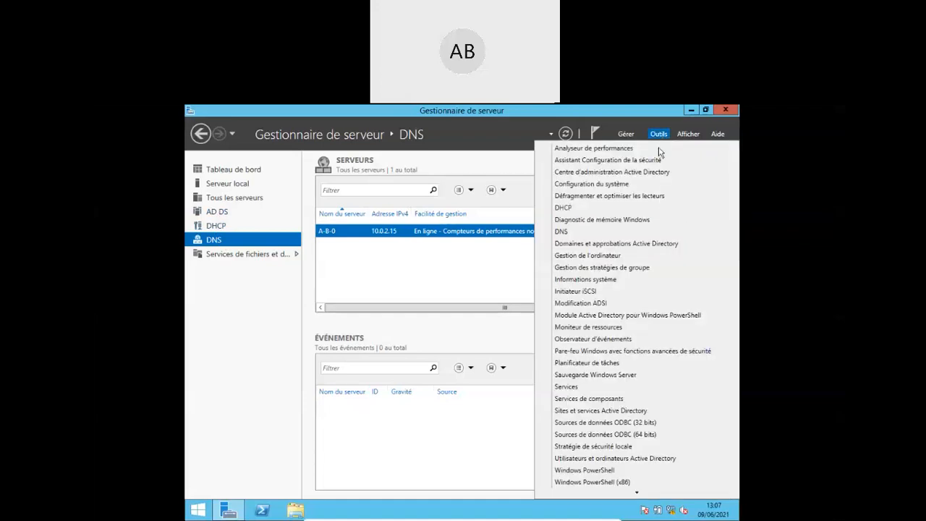
- Open DNS Manager and display A-B-0's domainetest.GTR forward lookup zone records
click(564, 233)
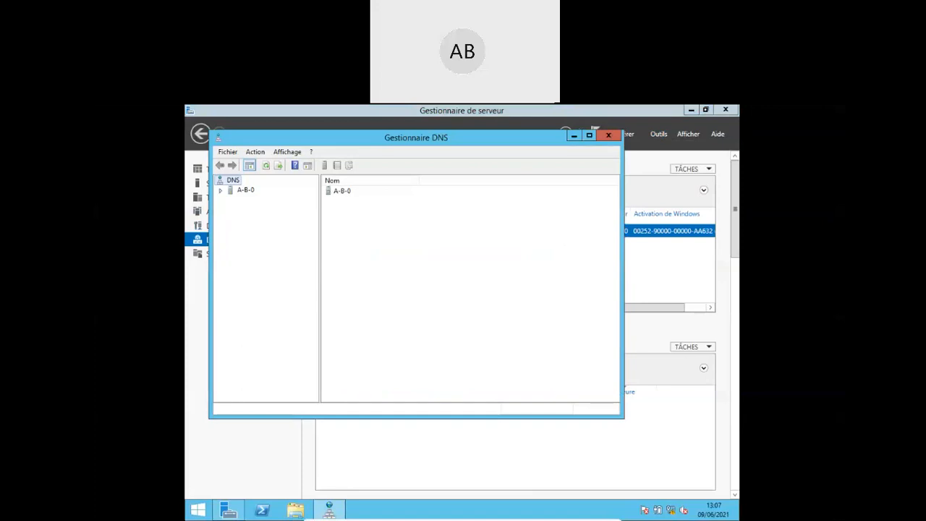
click(220, 191)
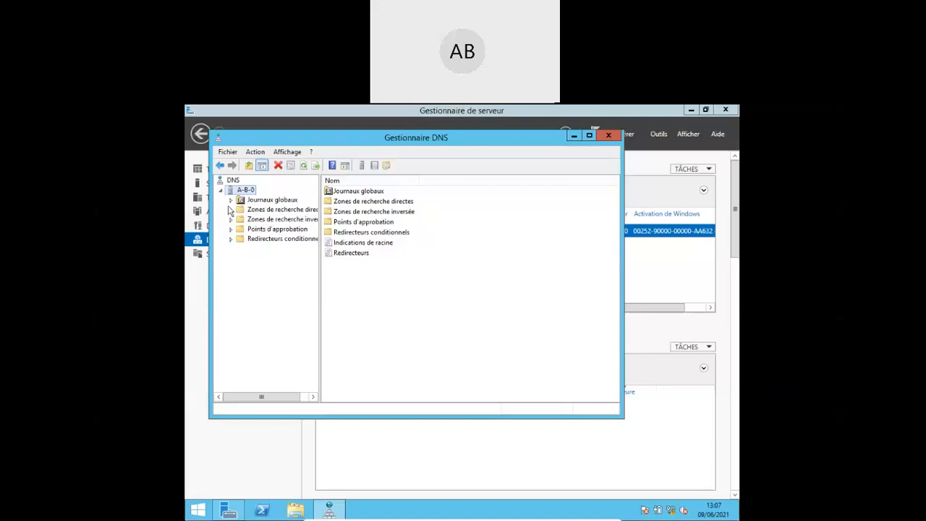
double_click(233, 210)
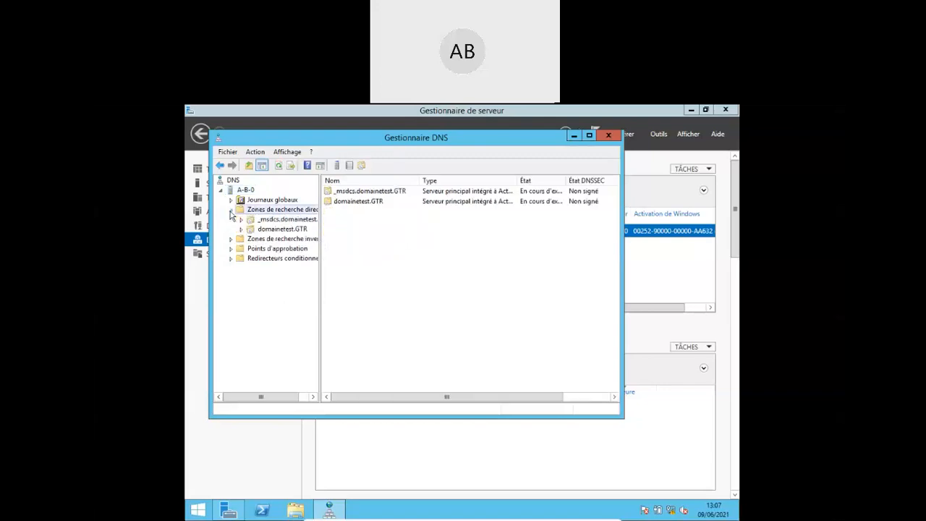
click(278, 229)
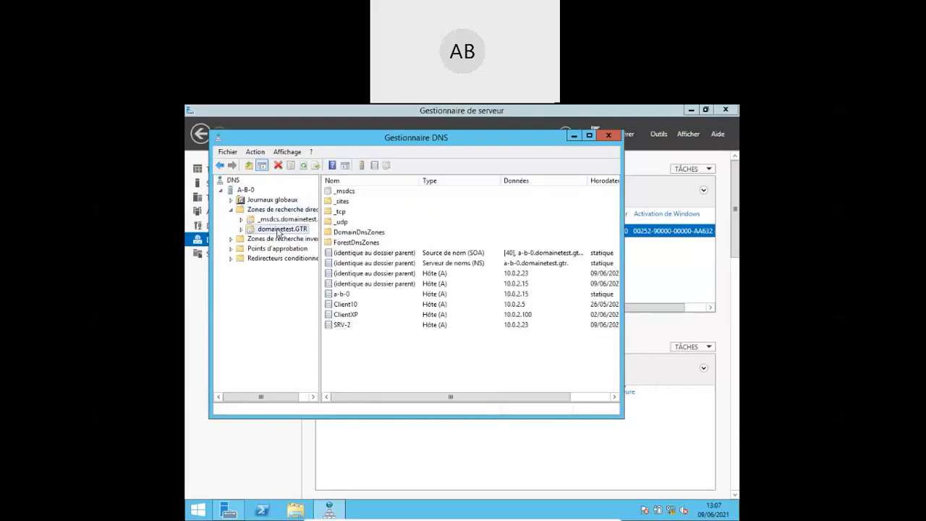
click(436, 327)
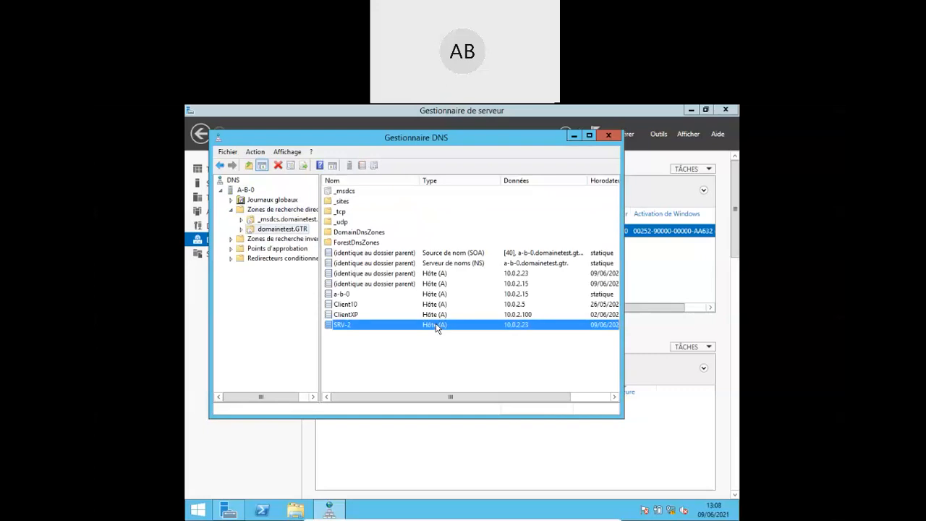
key(Up)
key(Up)
key(Up)
key(Up)
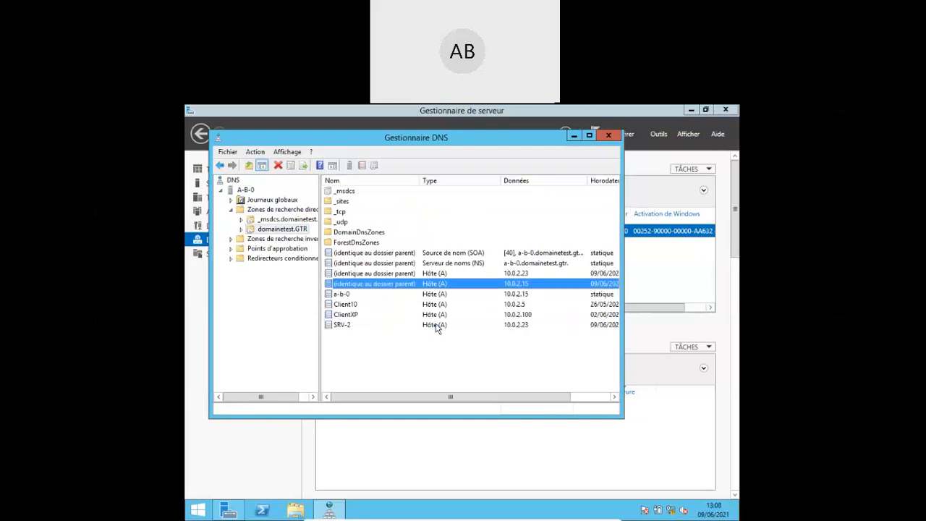
key(Up)
key(Down)
key(Down)
key(Down)
key(Down)
key(Down)
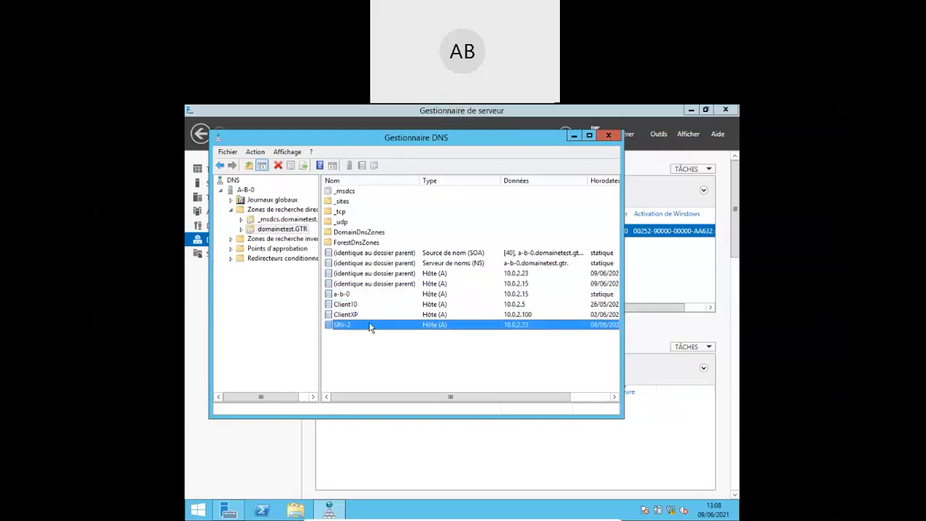
click(345, 316)
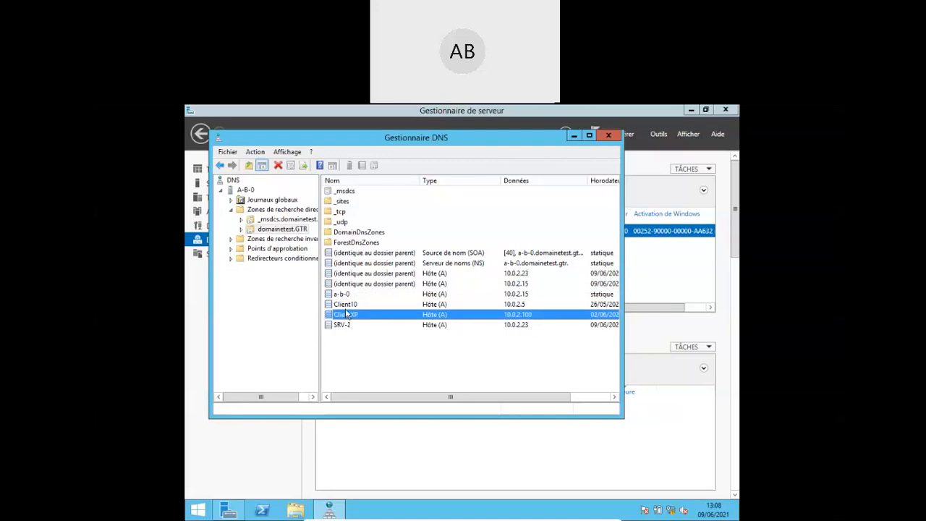
click(350, 305)
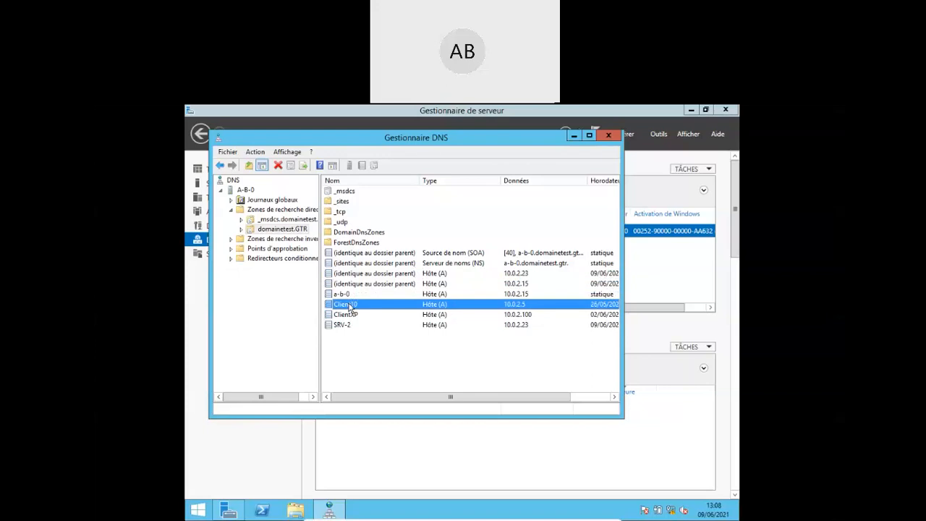
key(Up)
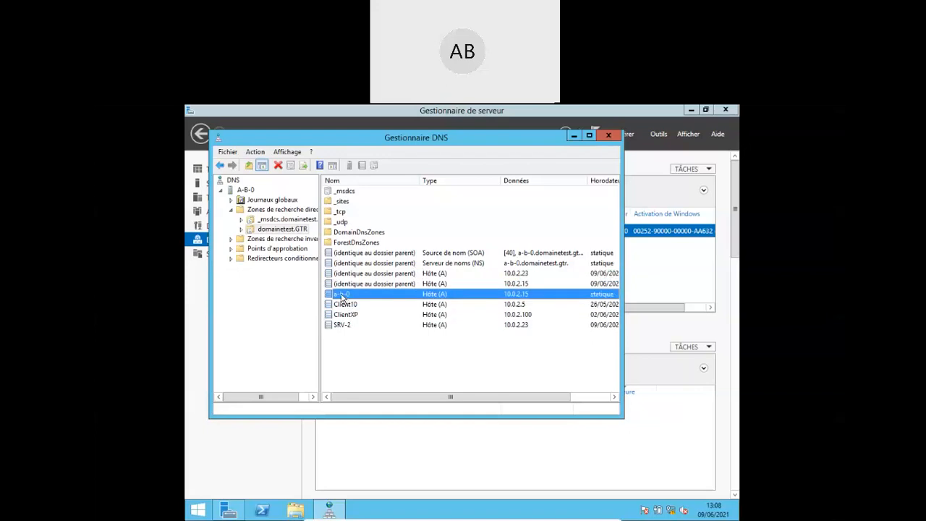
click(392, 284)
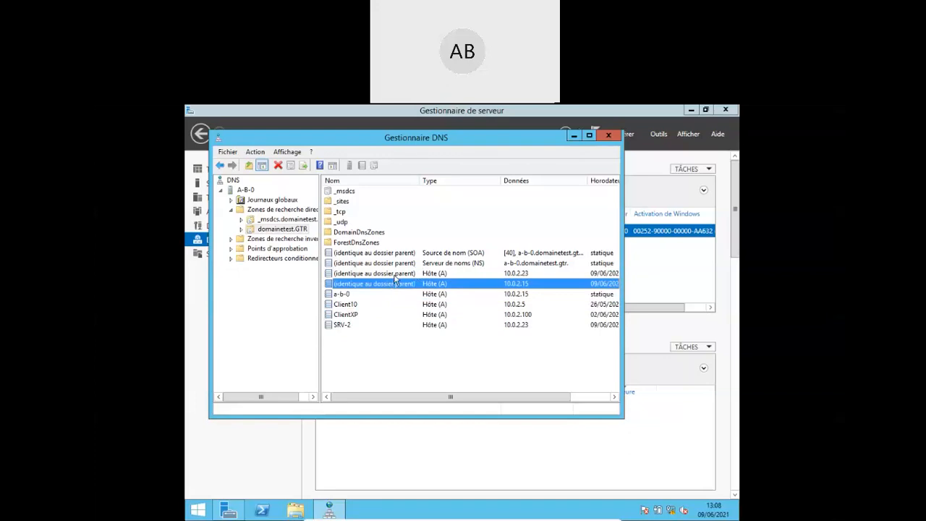
click(393, 274)
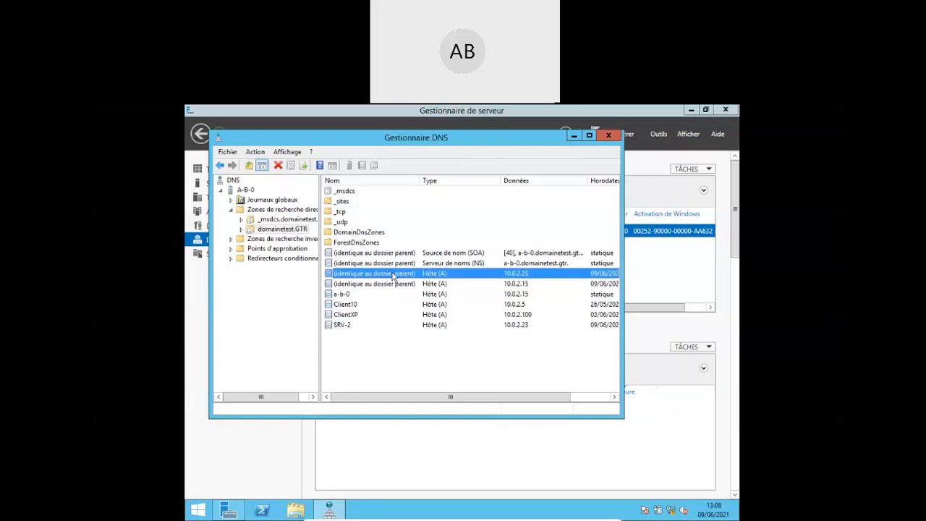
key(Down)
key(Down)
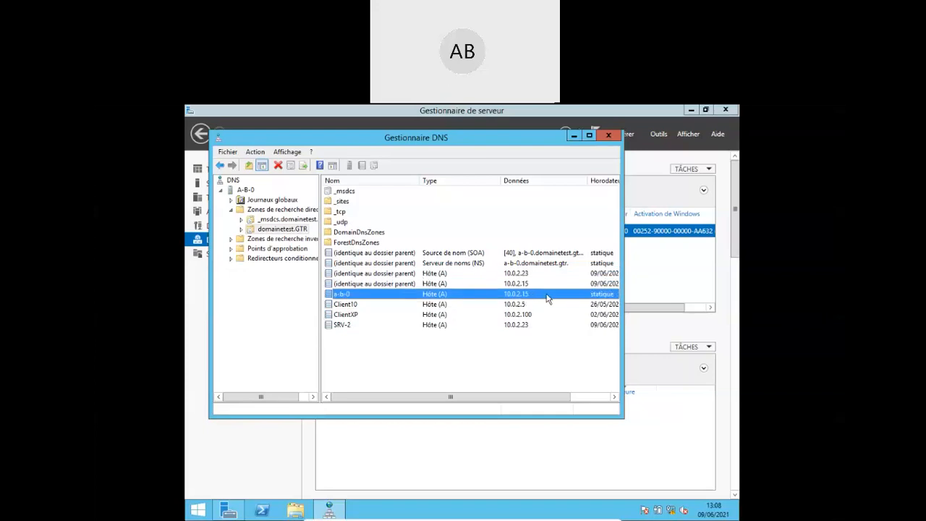
key(Up)
key(Up)
key(Up)
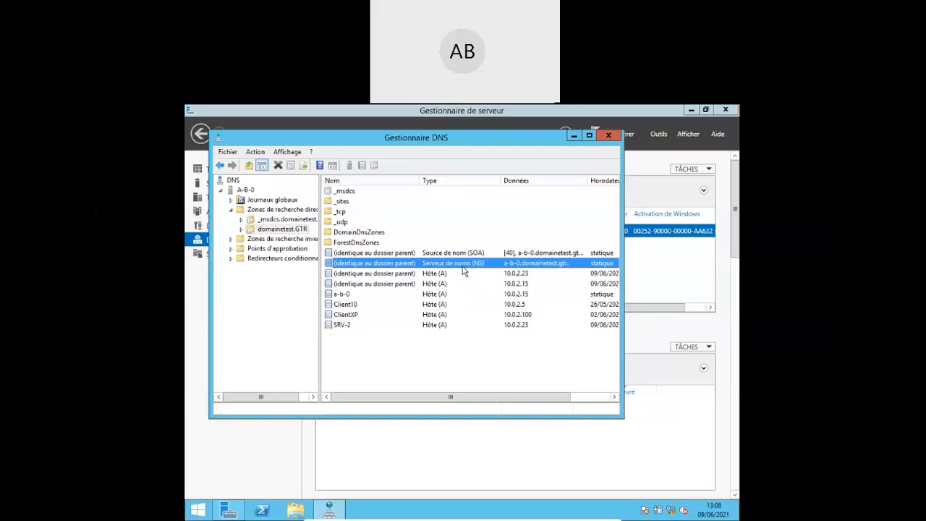
click(453, 254)
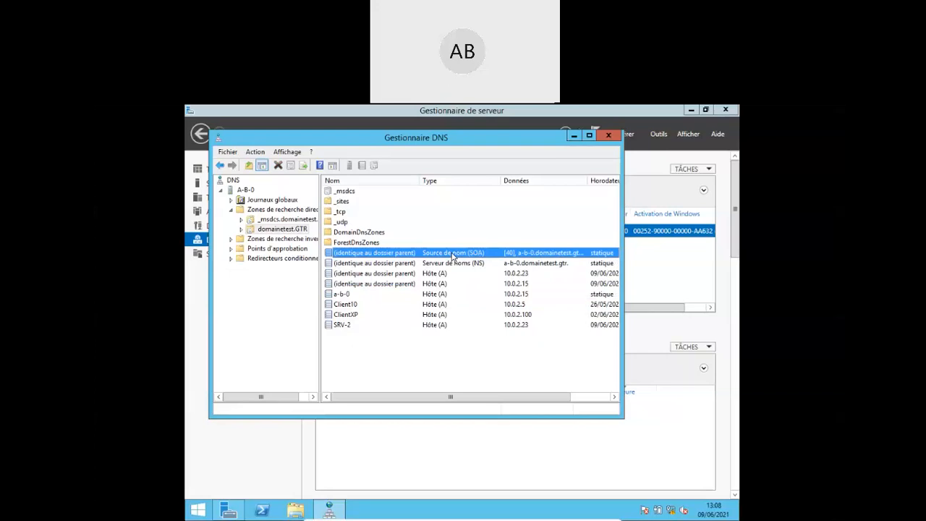
click(439, 309)
- Inspect the Client10 host record (10.0.2.5) and its security permissions, then cancel without saving
double_click(439, 307)
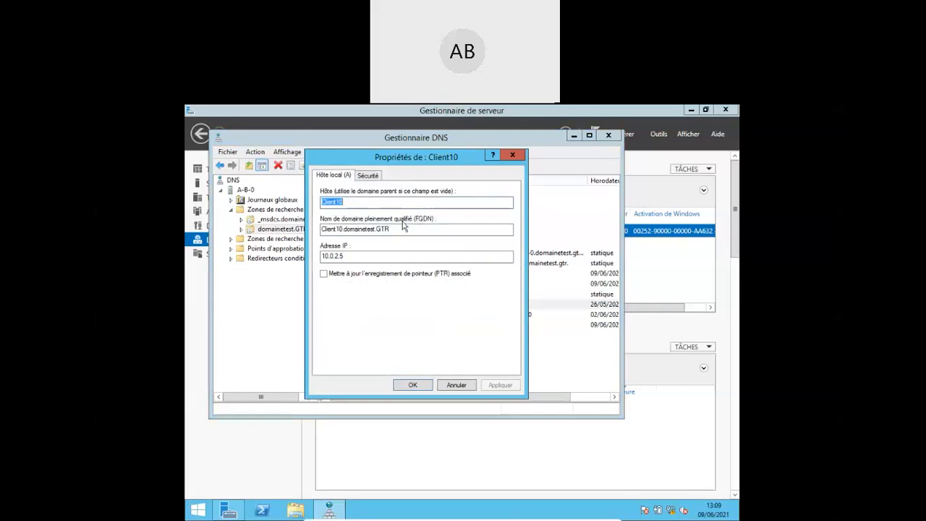
drag(395, 229, 317, 227)
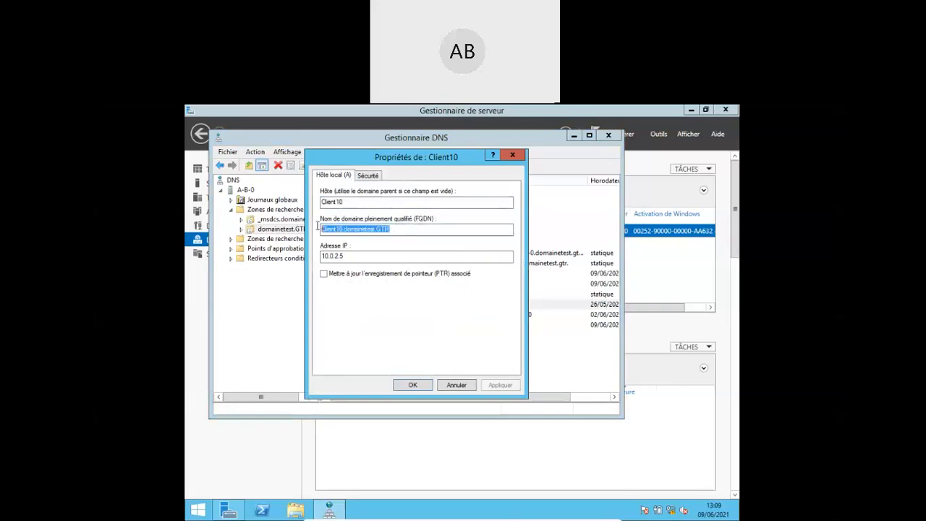
click(340, 256)
drag(342, 256, 309, 257)
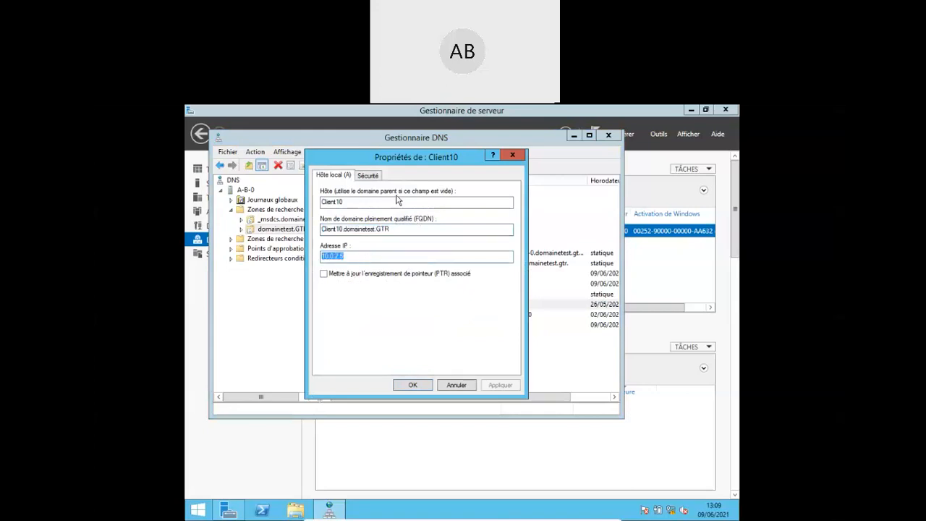
click(367, 175)
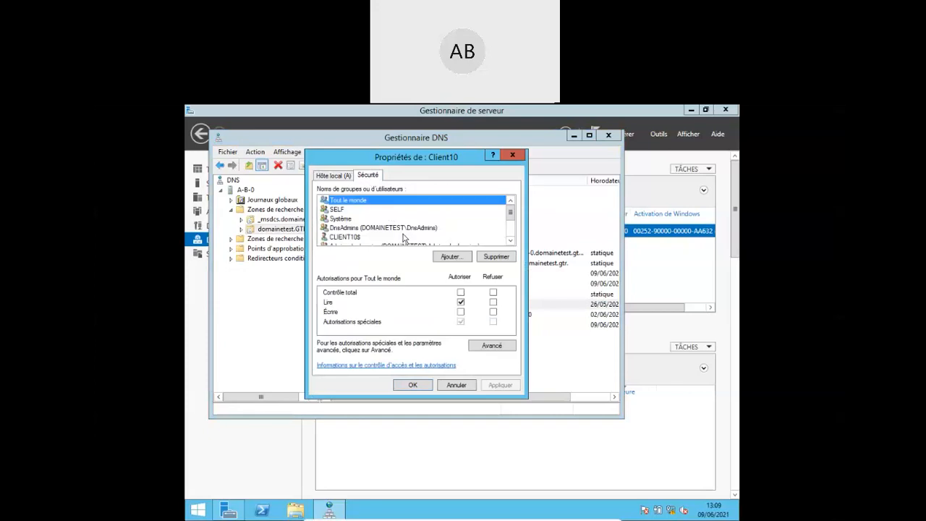
click(457, 385)
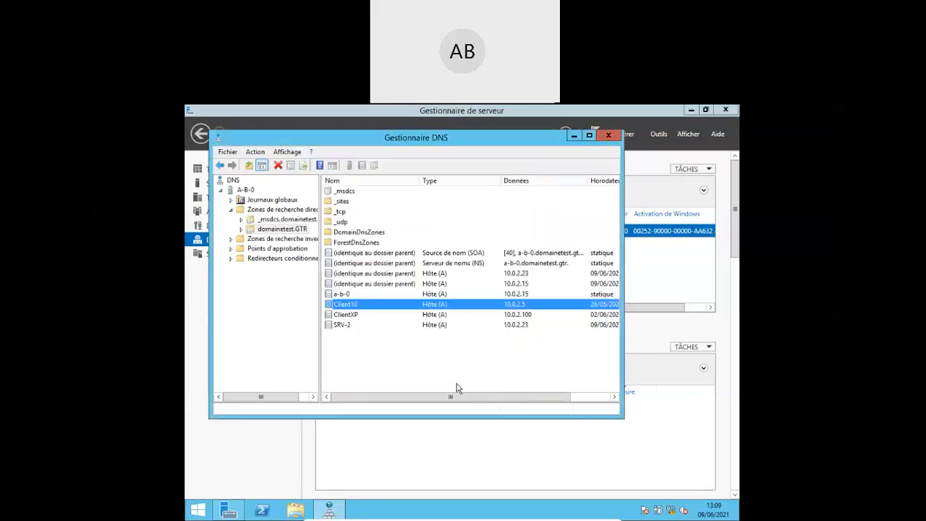
- Show the reverse lookup zones, then put DNS Manager away to return to Server Manager
click(286, 240)
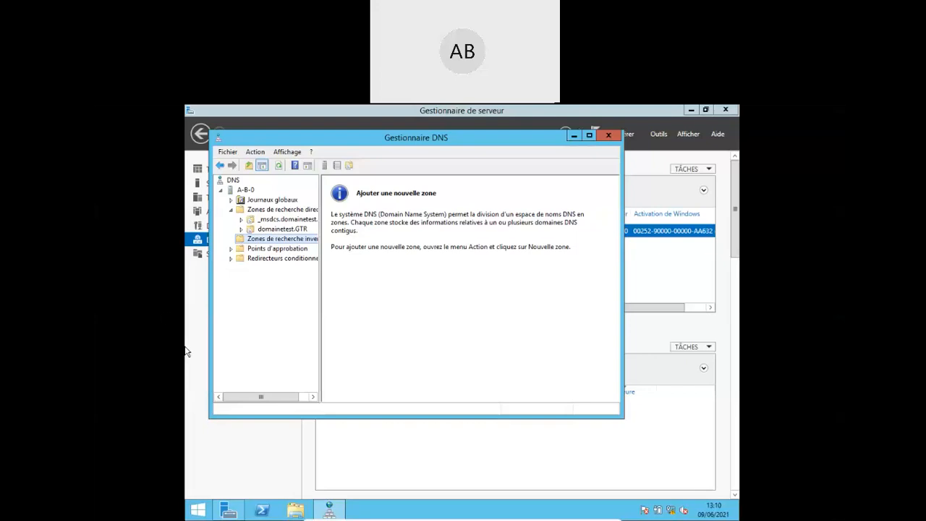
click(574, 136)
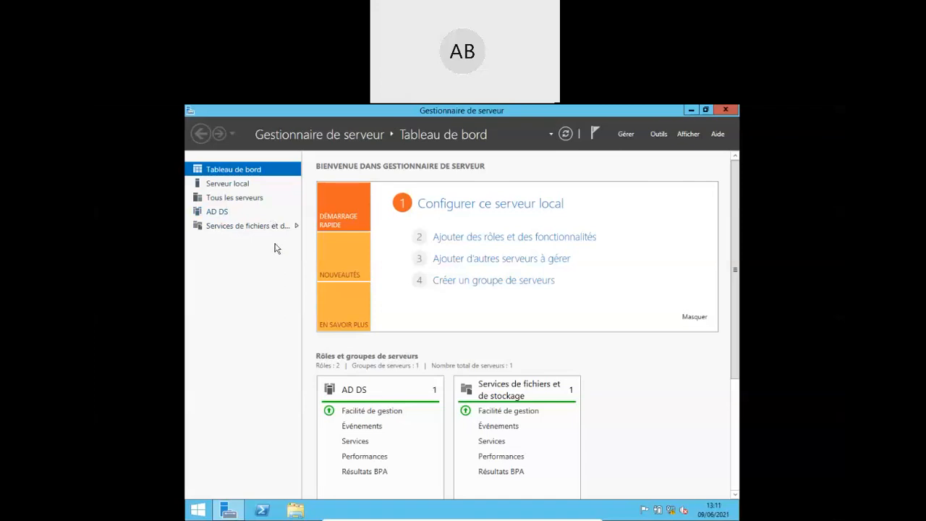
- Start the Add Roles and Features wizard with a role-based installation targeting SRV-2
click(500, 238)
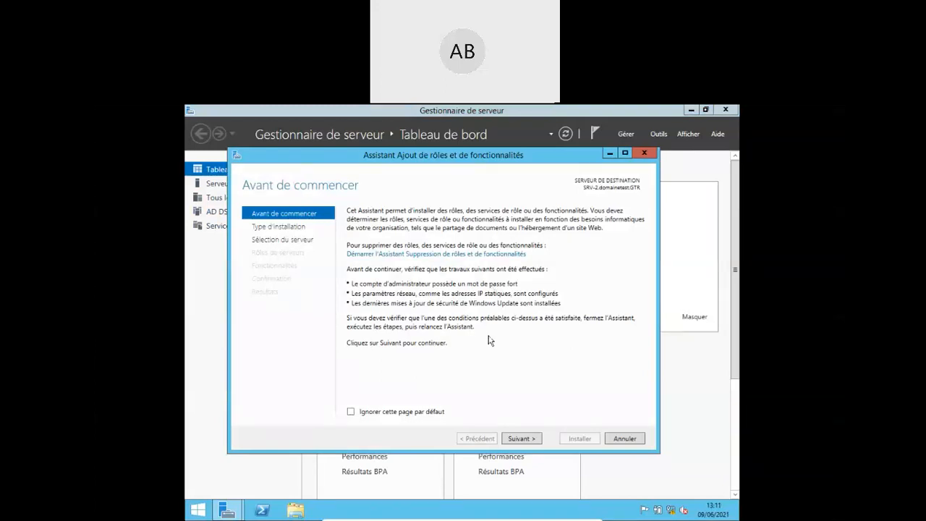
click(520, 439)
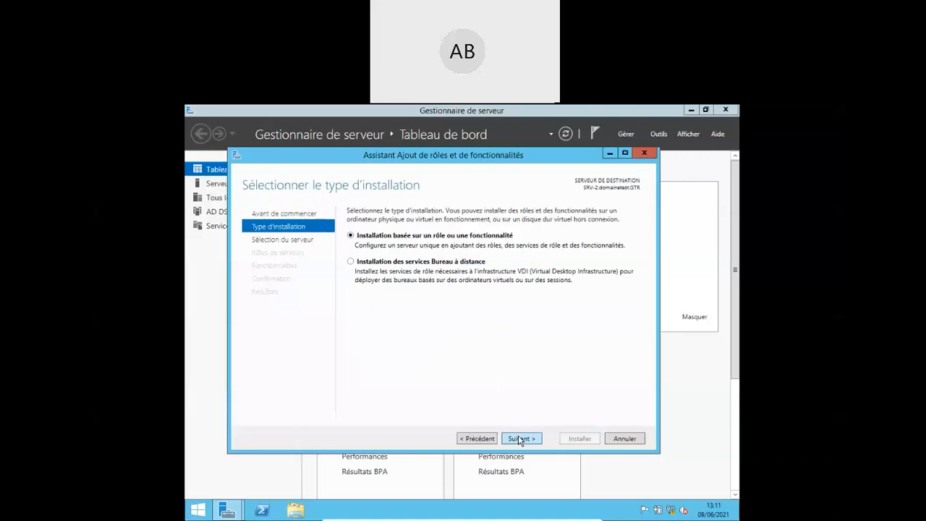
click(520, 440)
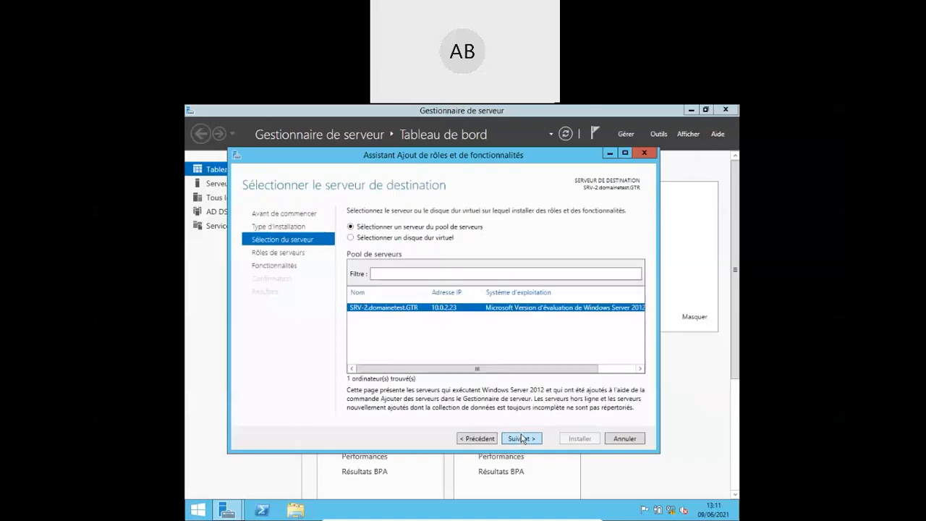
click(521, 439)
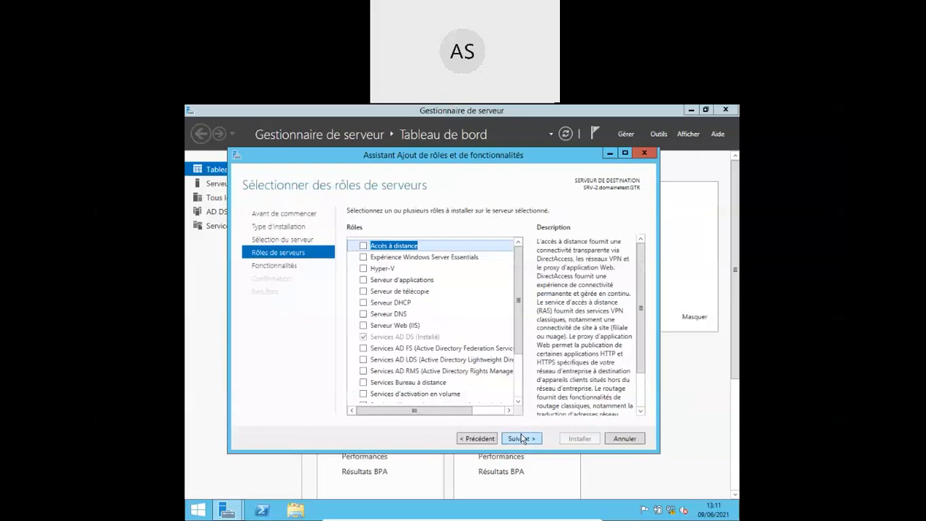
- Select the DNS Server role with its management tools and launch the installation
click(363, 314)
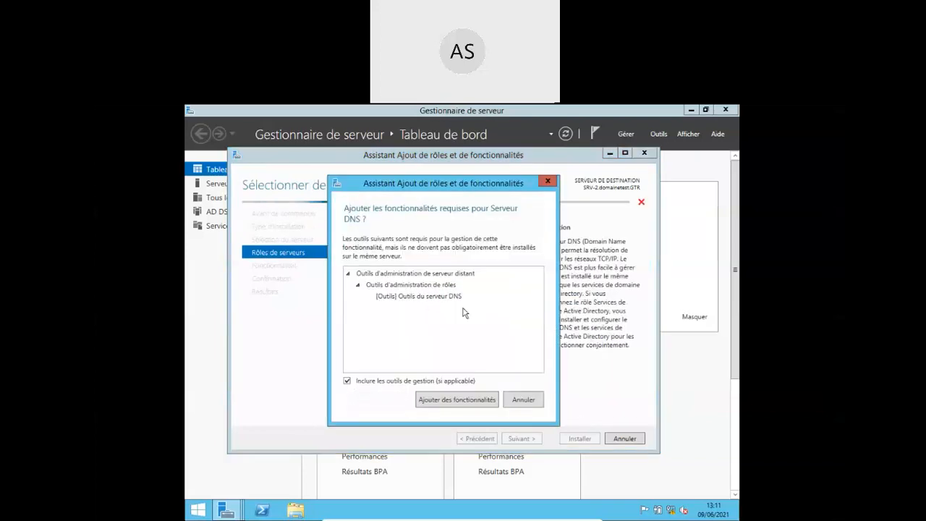
click(475, 402)
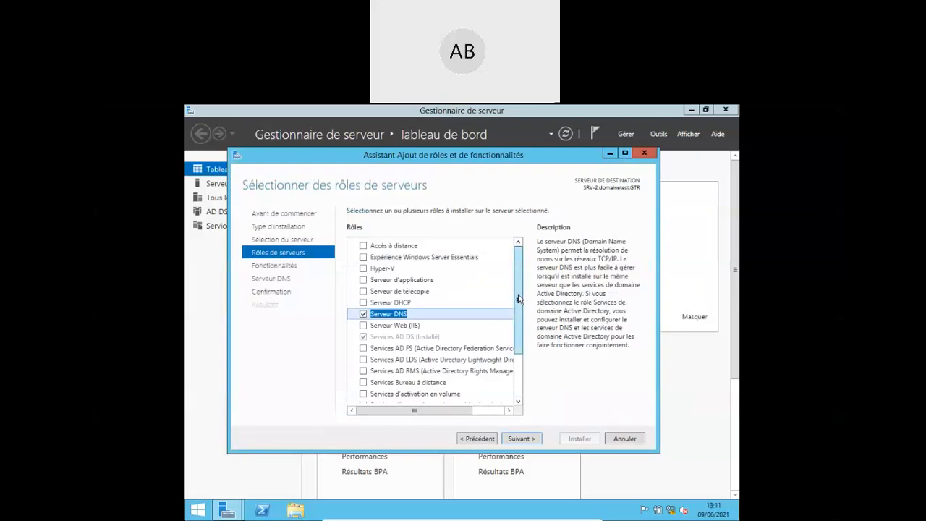
scroll(518, 298, down, 2)
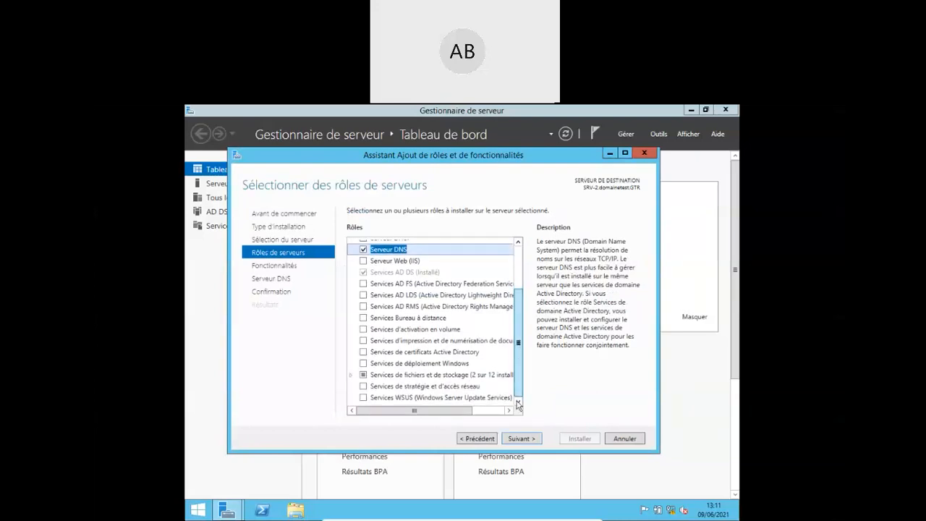
click(518, 442)
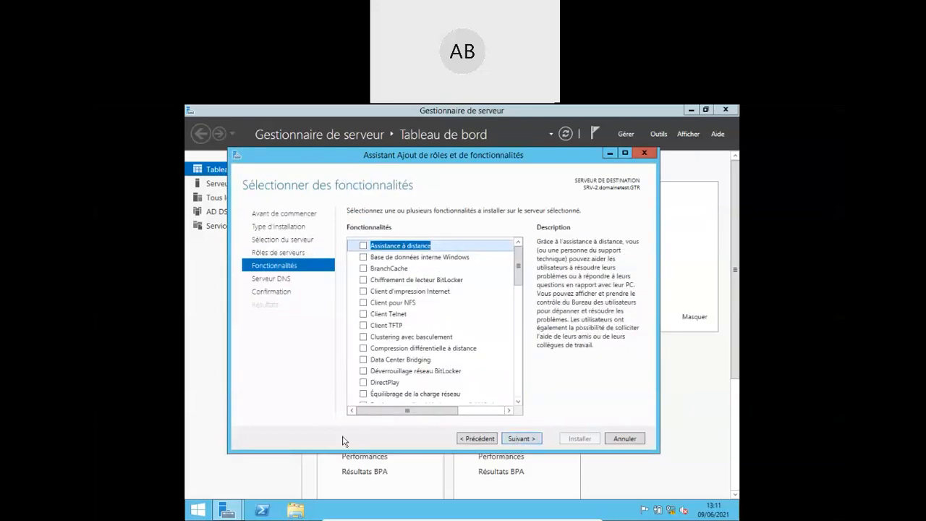
click(523, 440)
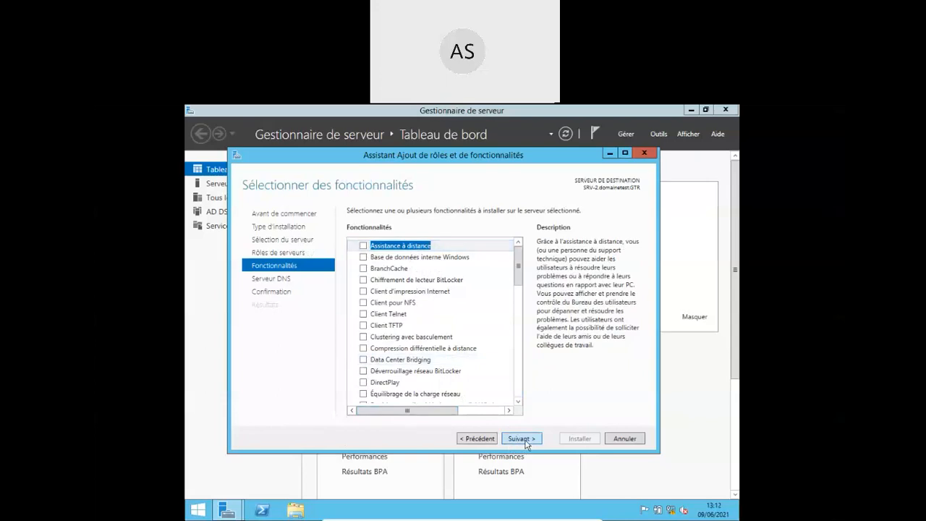
click(524, 440)
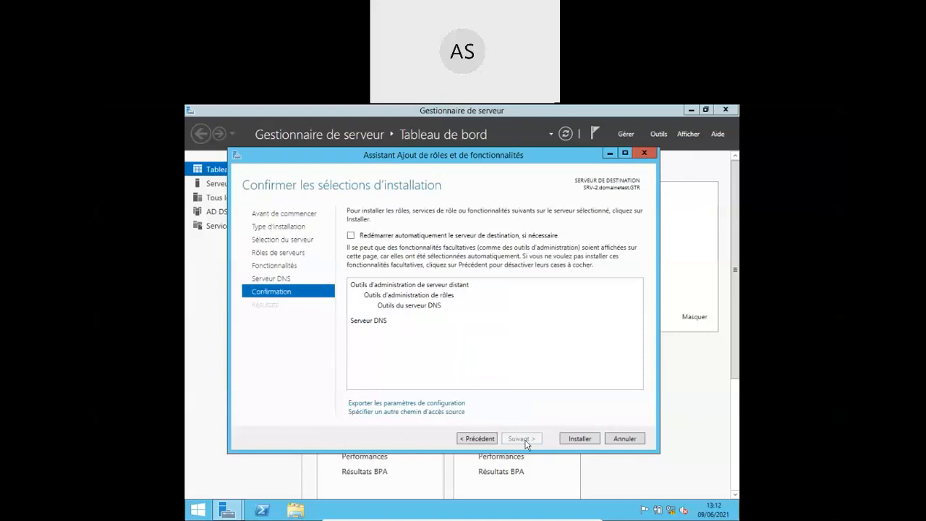
click(575, 439)
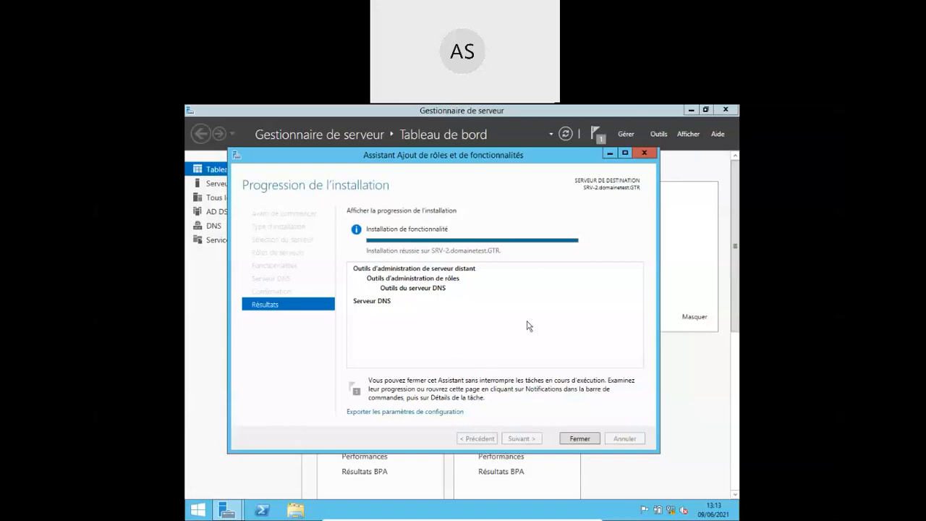
- Close the wizard once the DNS Server installation reports success
click(579, 439)
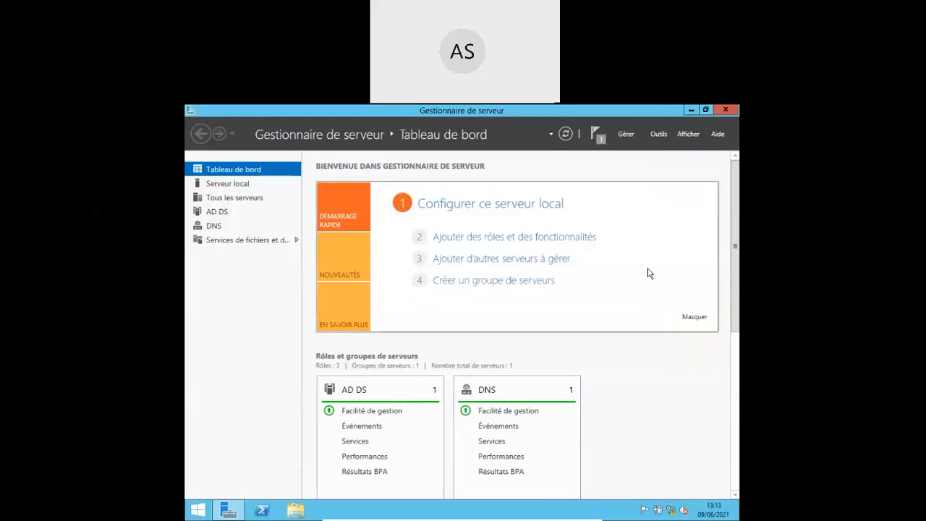
- Confirm in the notification task details that the feature installation completed, then close the details window
click(597, 142)
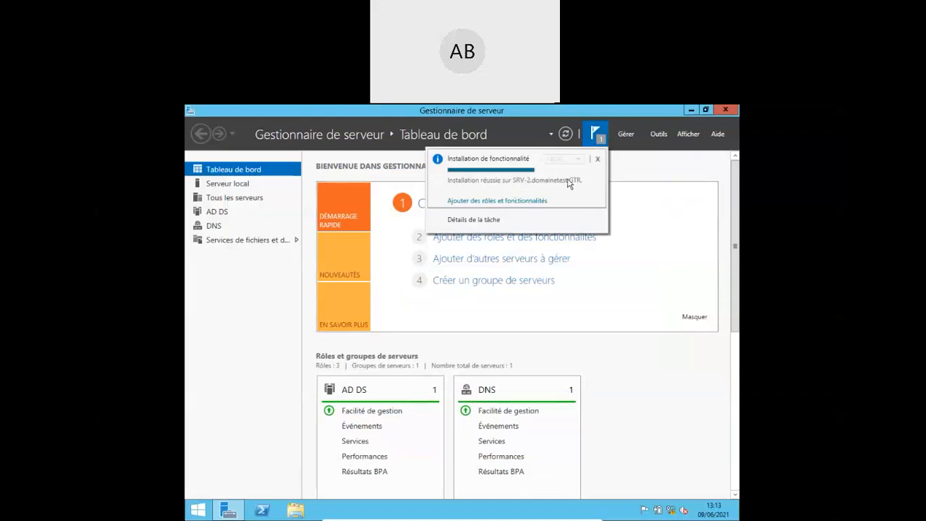
click(474, 220)
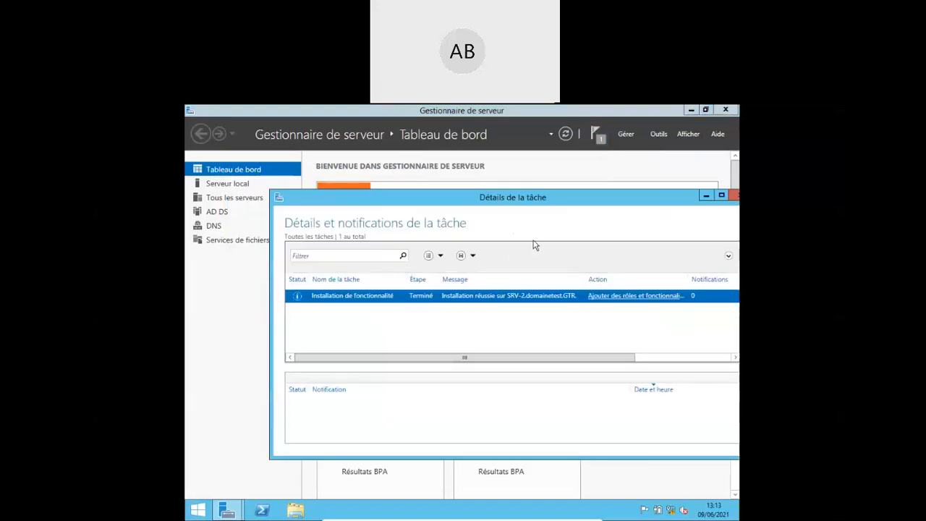
drag(674, 194, 586, 207)
click(615, 211)
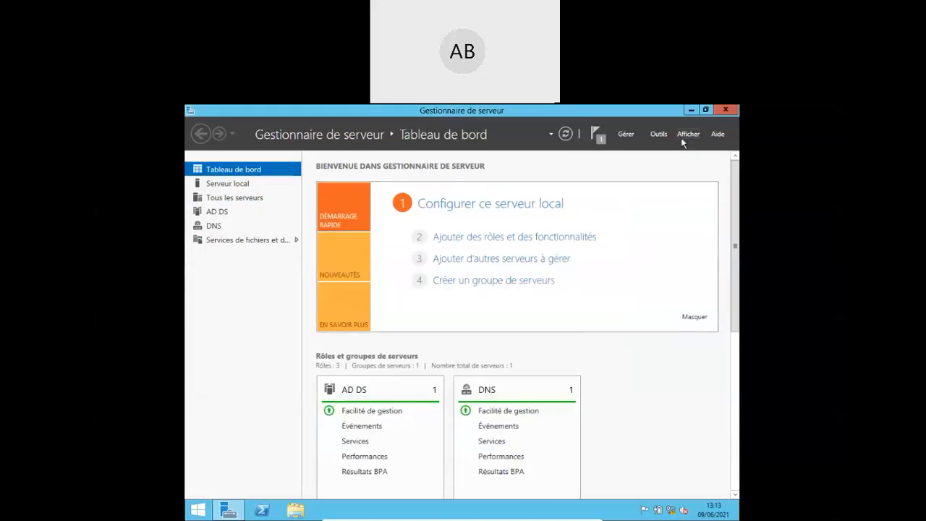
click(659, 135)
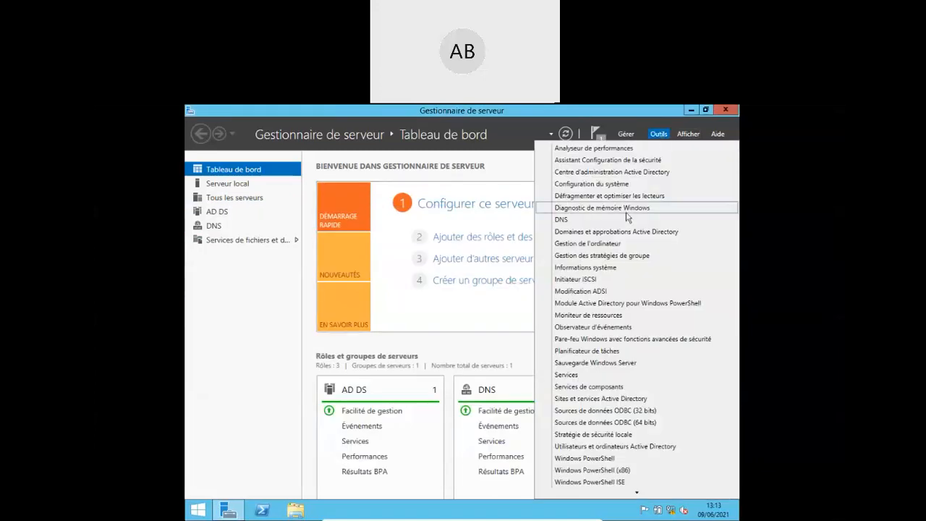
- Open DNS Manager and browse SRV-2's forward lookup zones and conditional forwarders
click(610, 221)
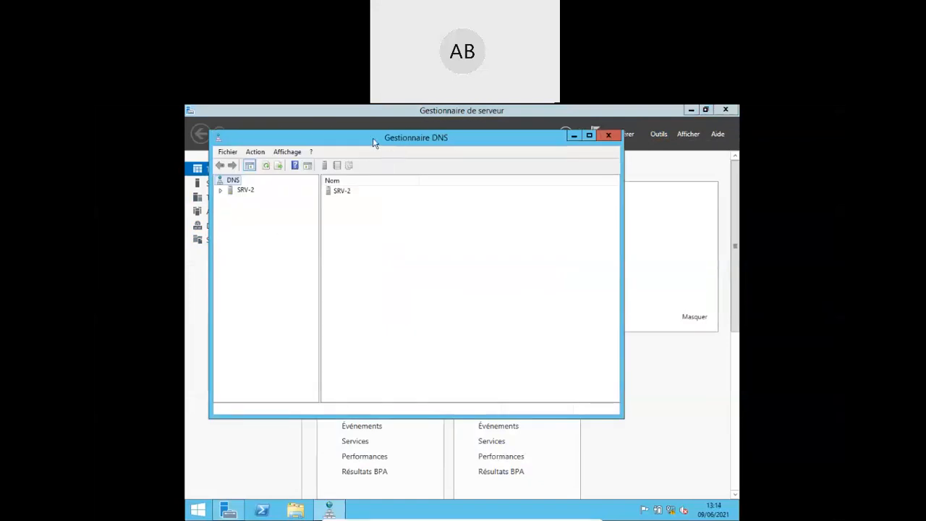
drag(374, 143, 437, 181)
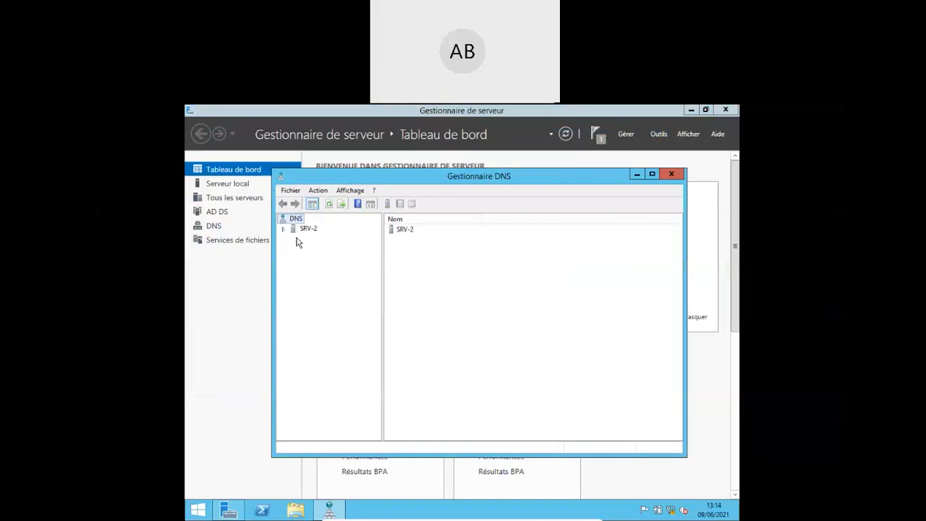
click(284, 228)
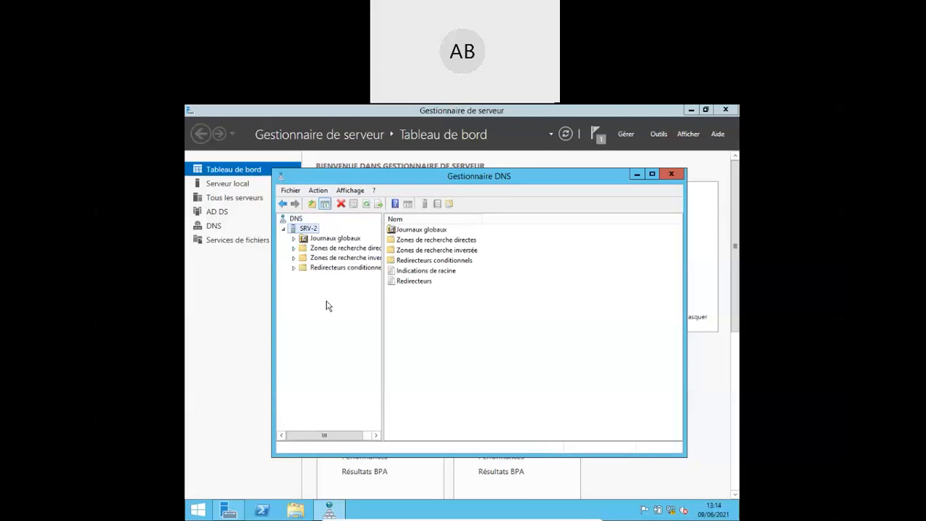
click(301, 252)
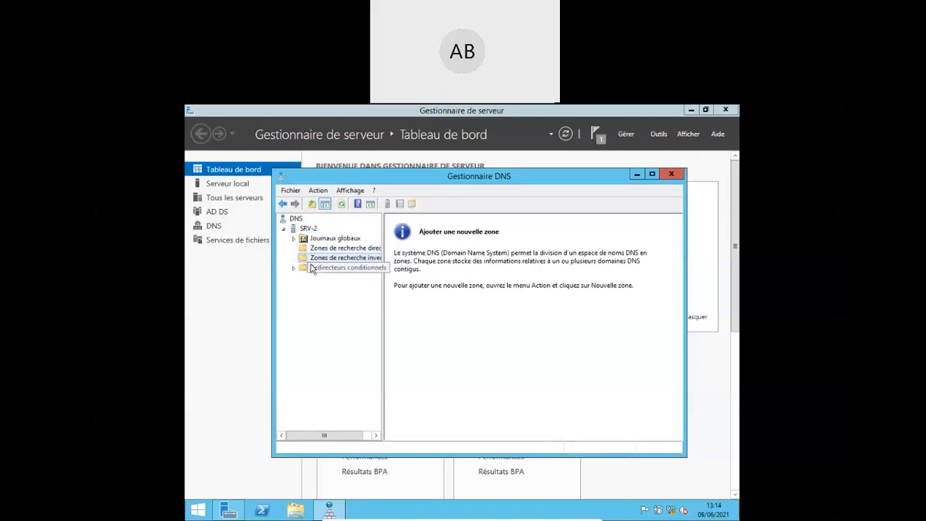
click(318, 267)
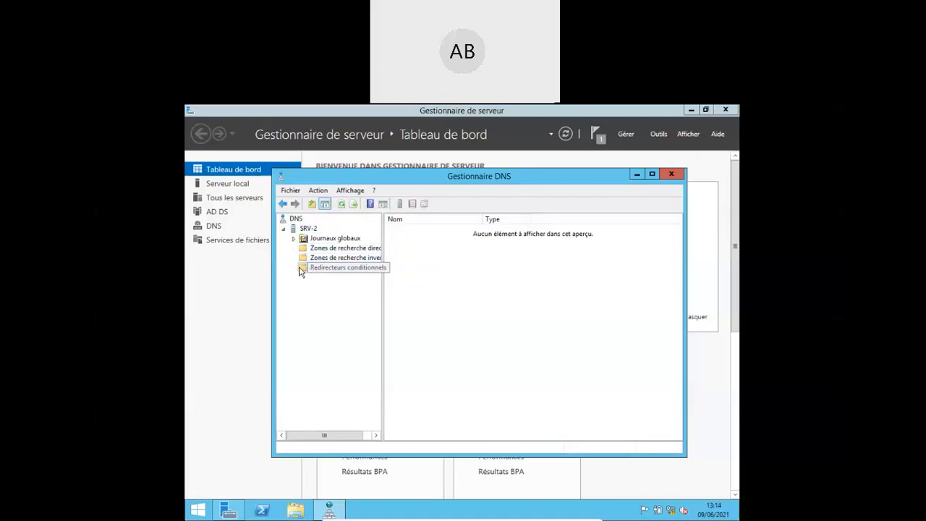
click(284, 228)
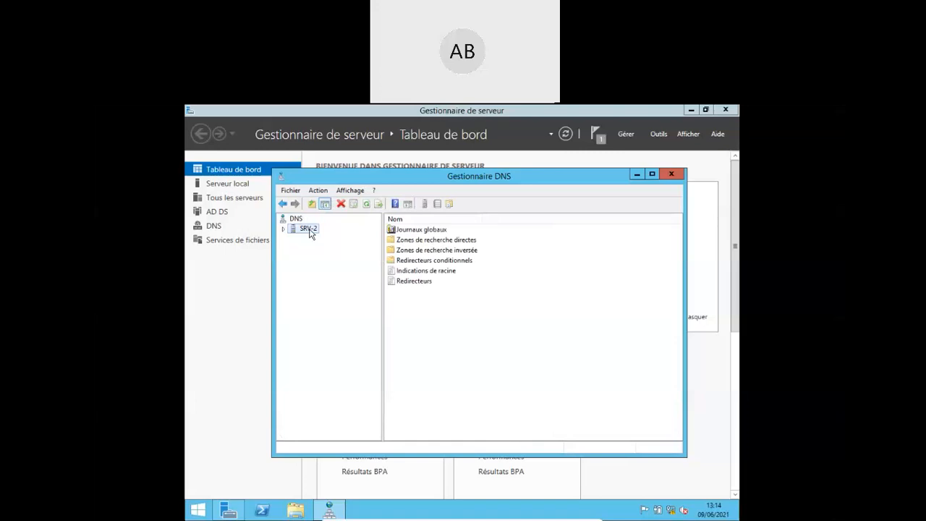
- Refresh SRV-2, check its forward and reverse lookup zones are empty, and close DNS Manager
right_click(310, 231)
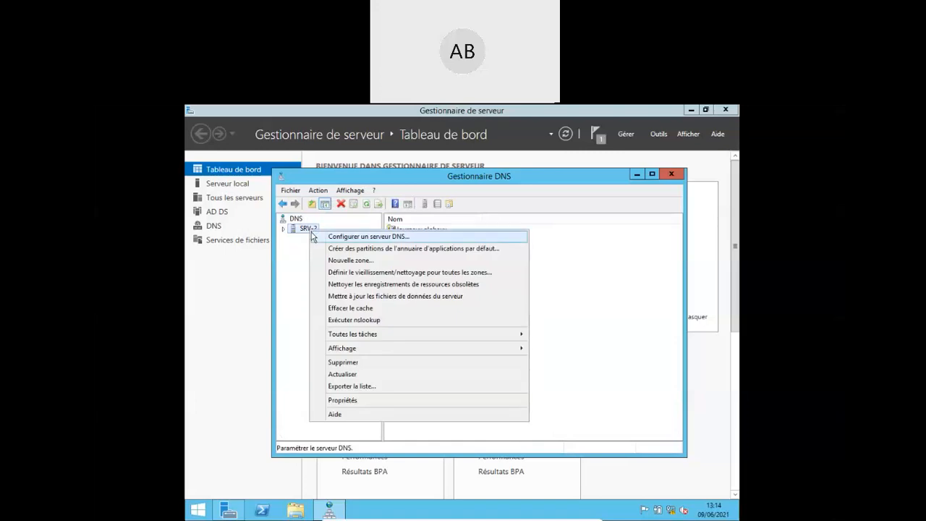
click(346, 374)
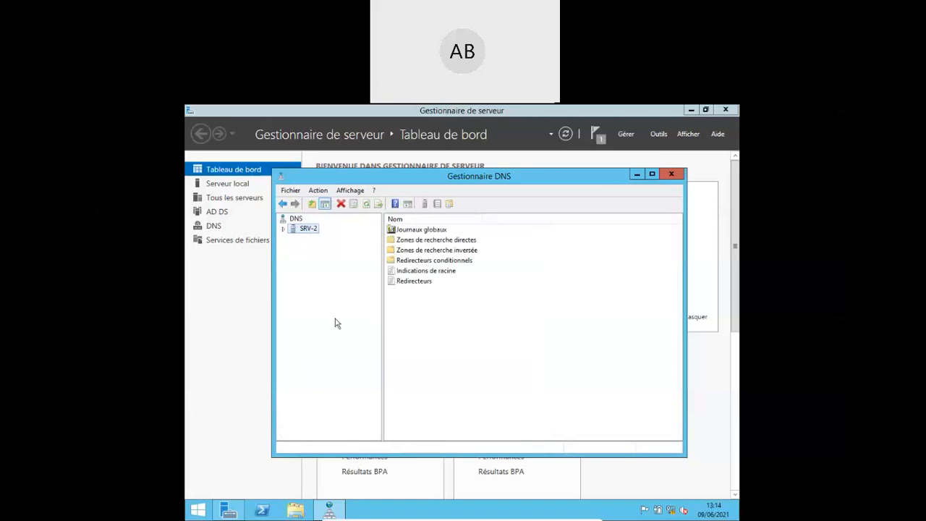
click(418, 242)
double_click(395, 242)
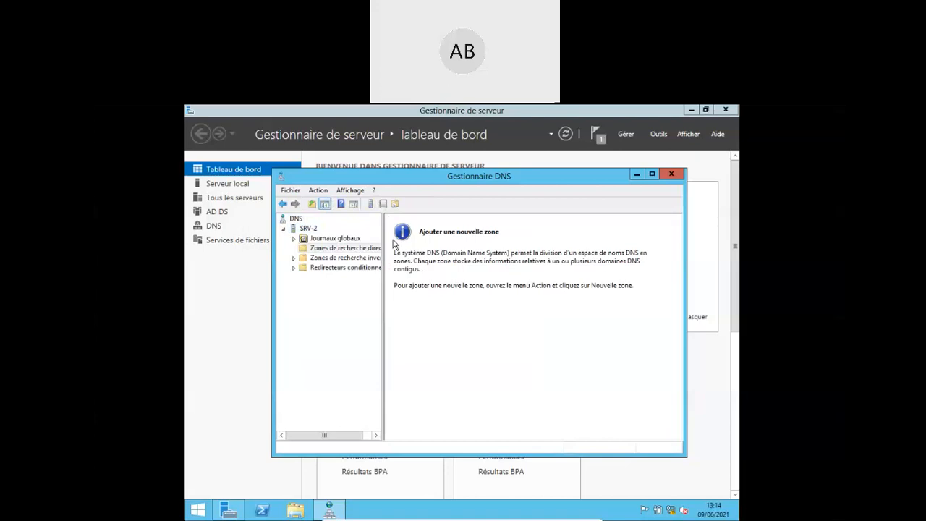
click(331, 257)
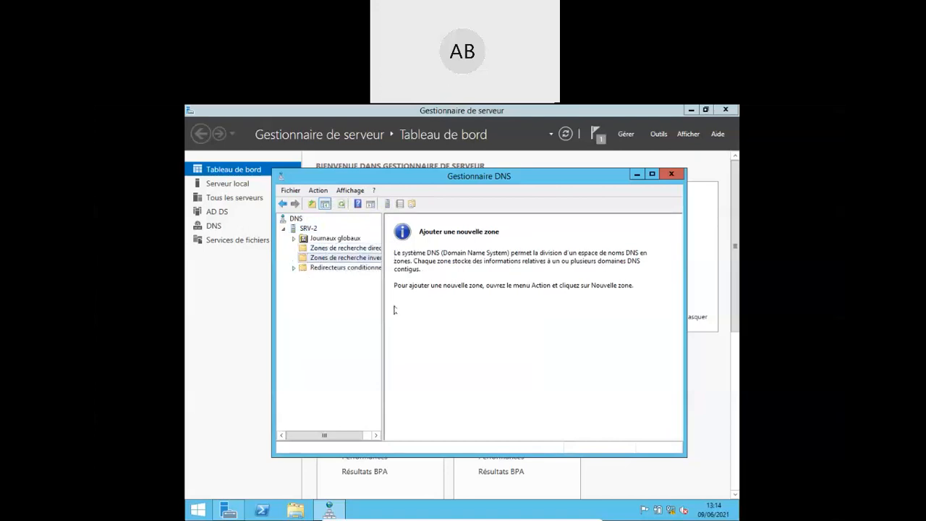
click(671, 174)
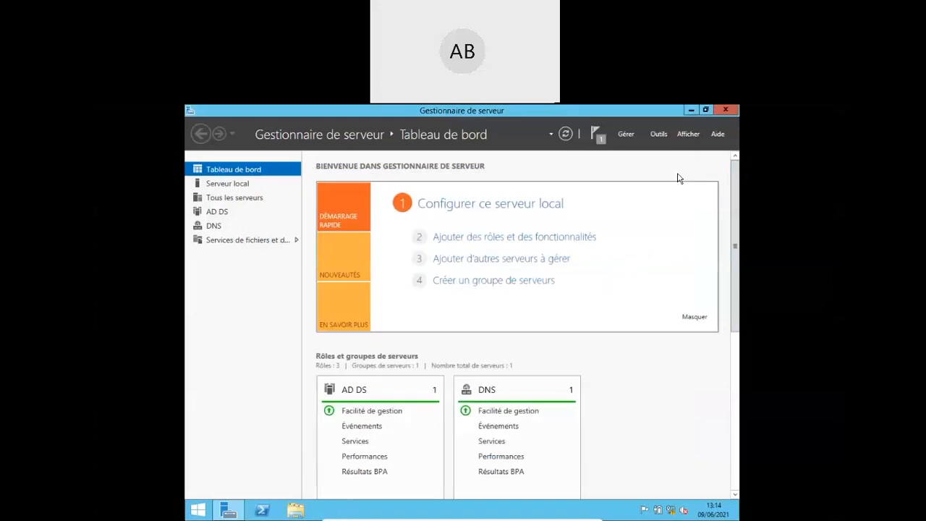
- Reopen DNS Manager, expand A-B-0 and bring up actions for its reverse lookup zones
click(691, 110)
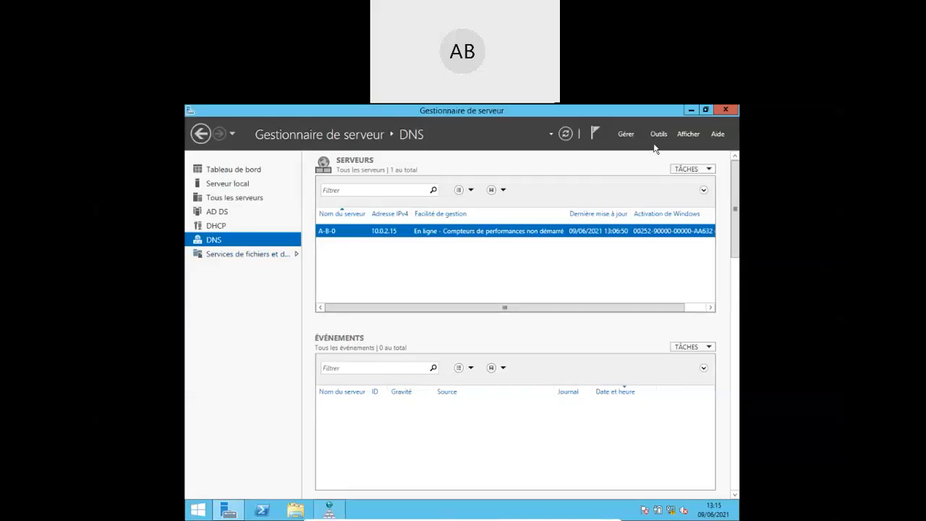
click(657, 134)
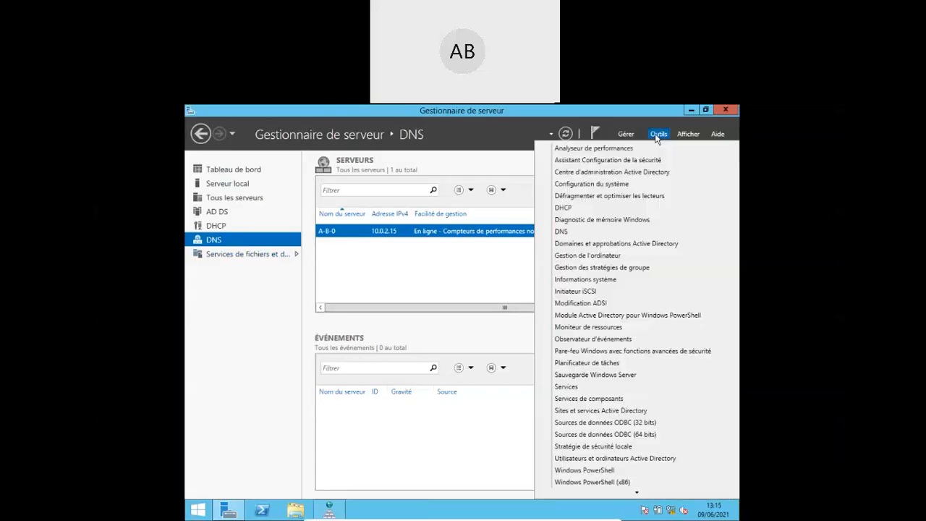
click(584, 232)
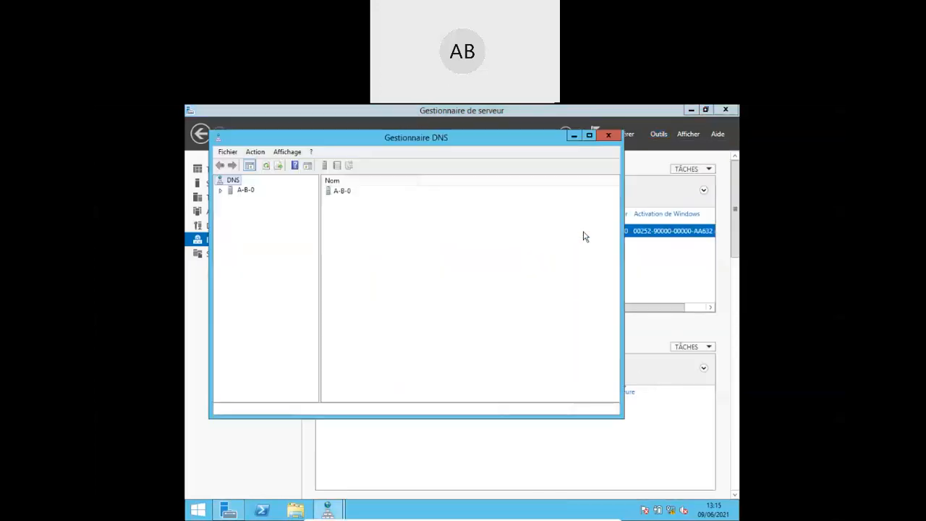
click(219, 191)
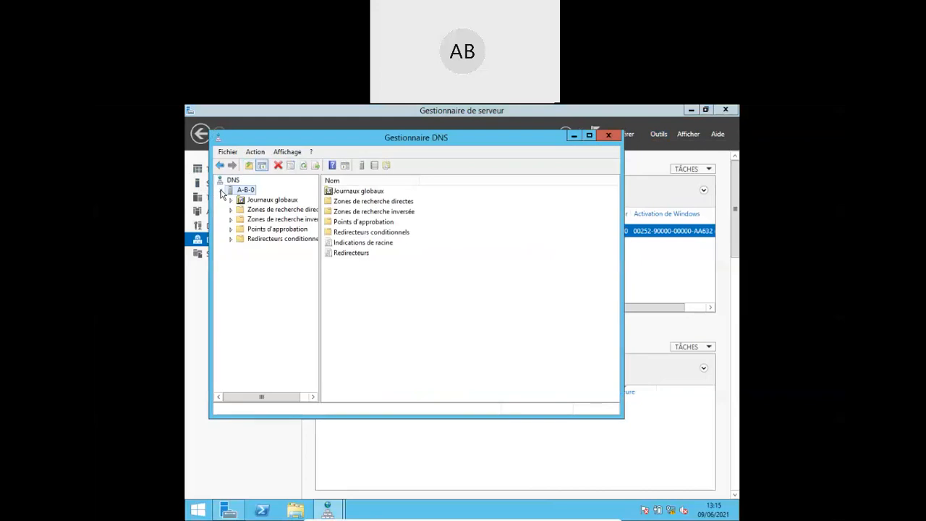
click(264, 224)
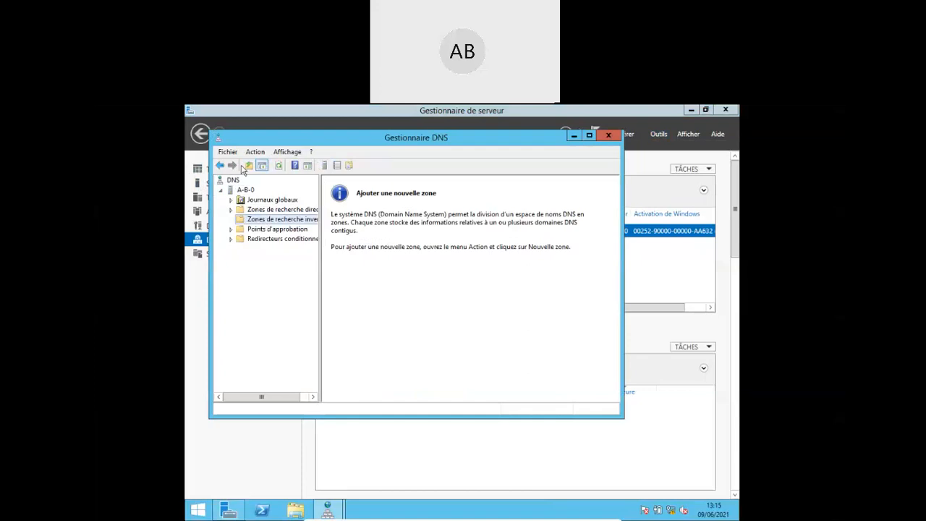
click(256, 152)
- Start the New Zone wizard past its welcome page, then cancel it and close DNS Manager
click(263, 166)
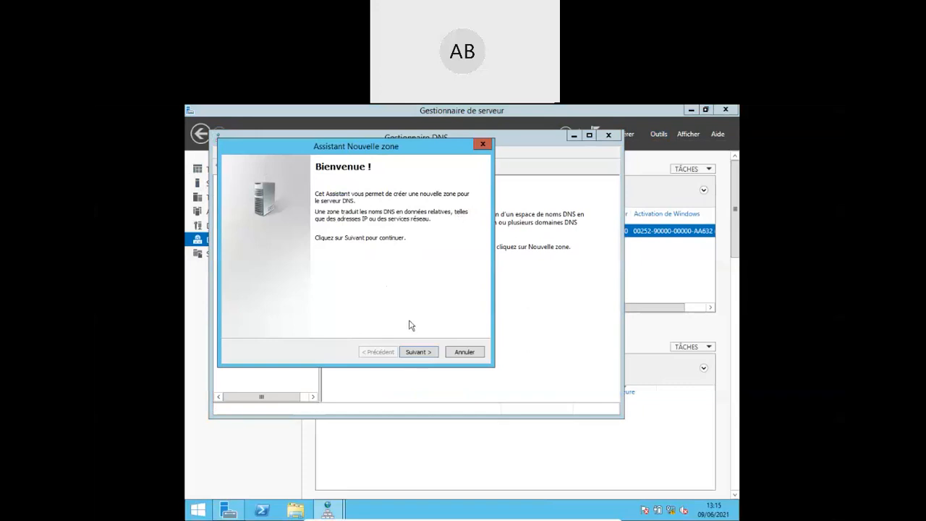
click(428, 352)
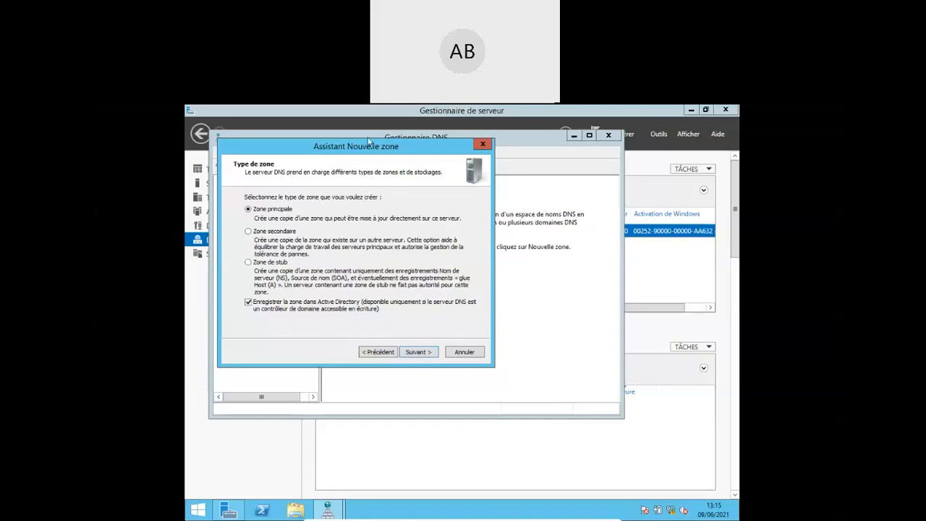
drag(342, 153, 476, 180)
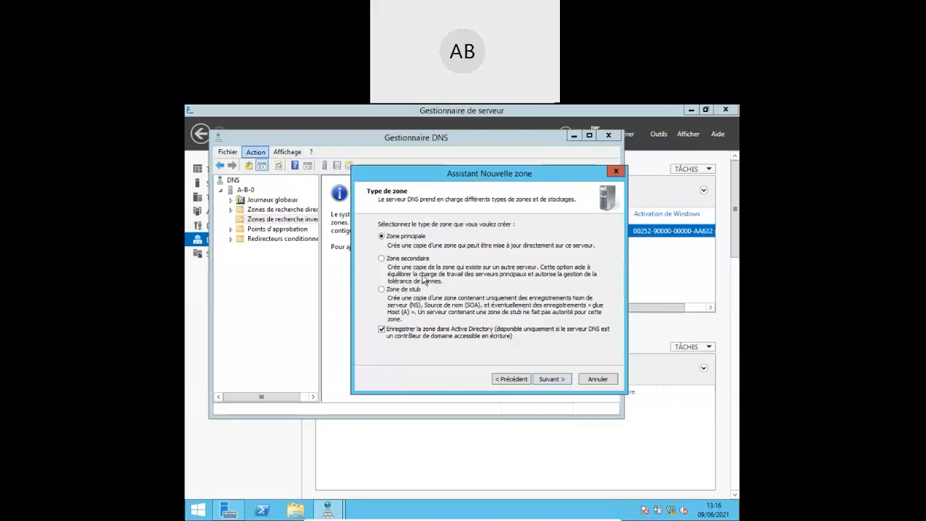
click(596, 381)
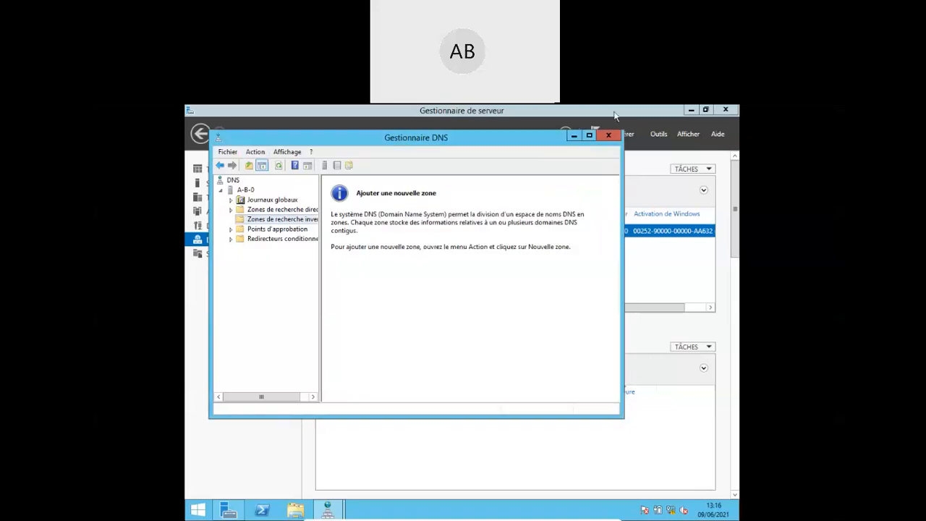
click(609, 136)
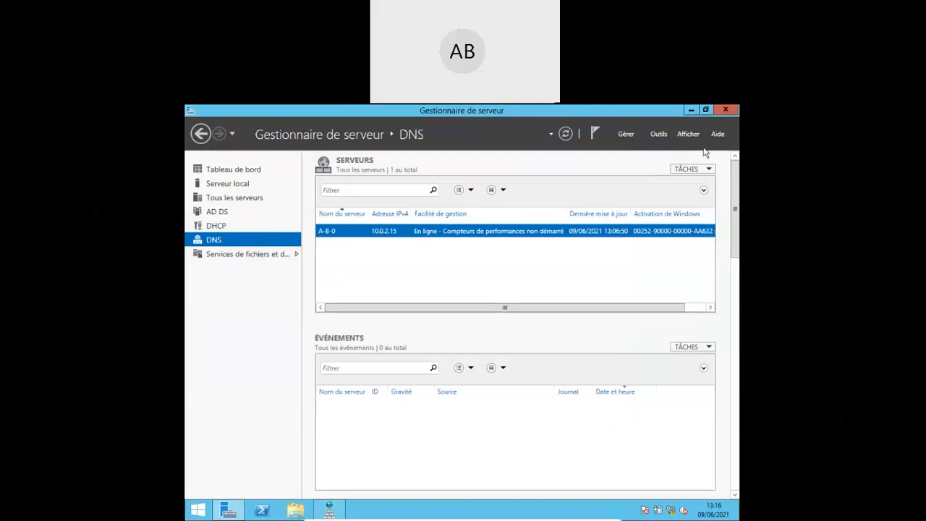
- Reopen DNS Manager from Tools, view domainetest.GTR's host records, then select Reverse Lookup Zones
click(662, 136)
click(584, 230)
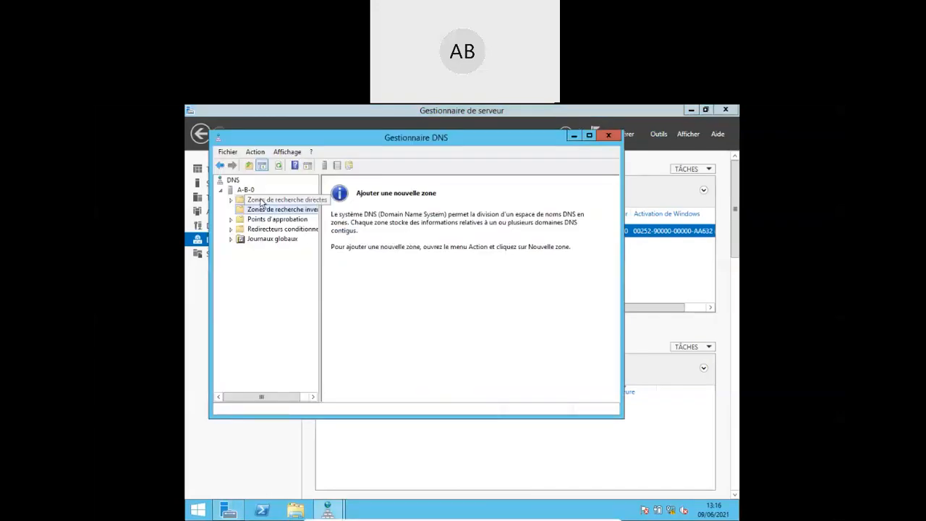
click(261, 202)
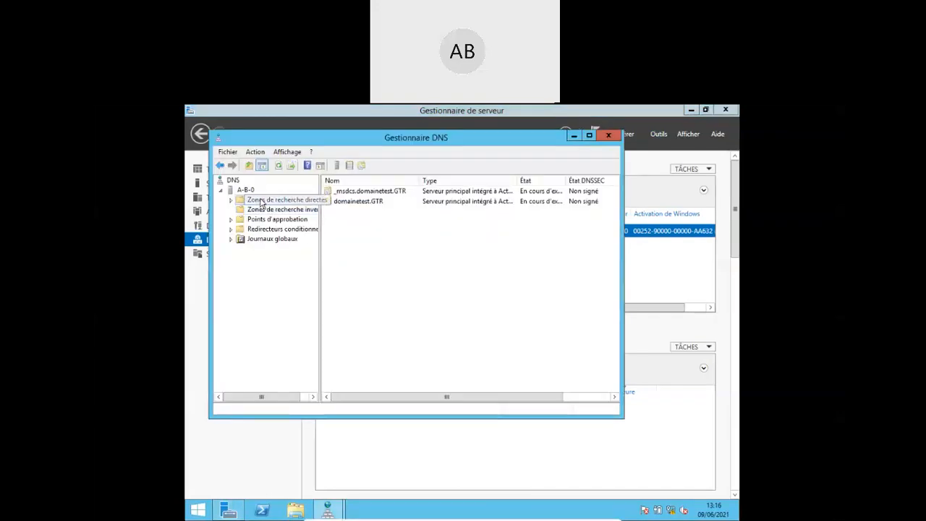
click(329, 204)
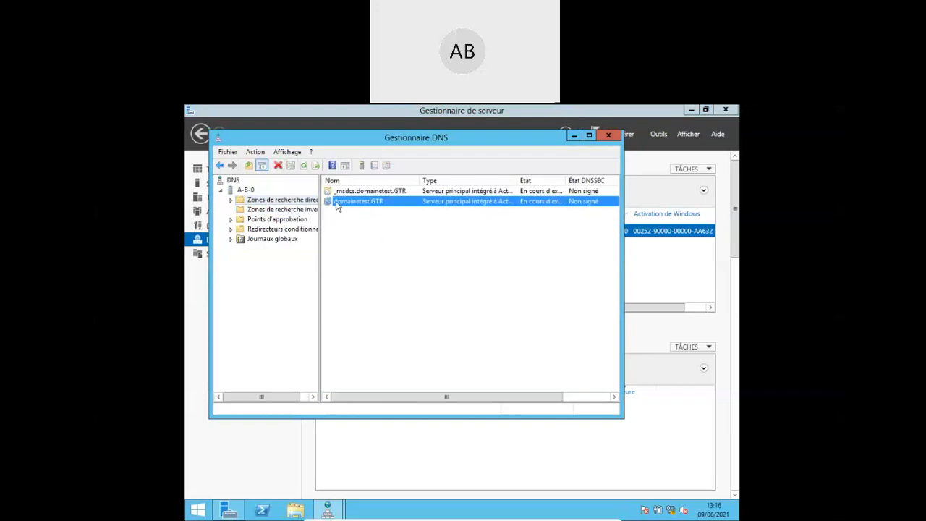
double_click(337, 203)
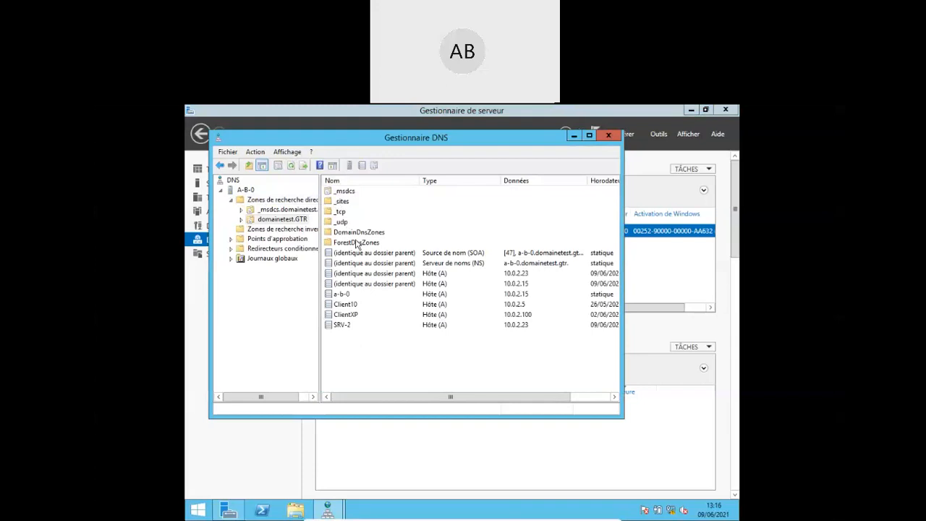
click(273, 230)
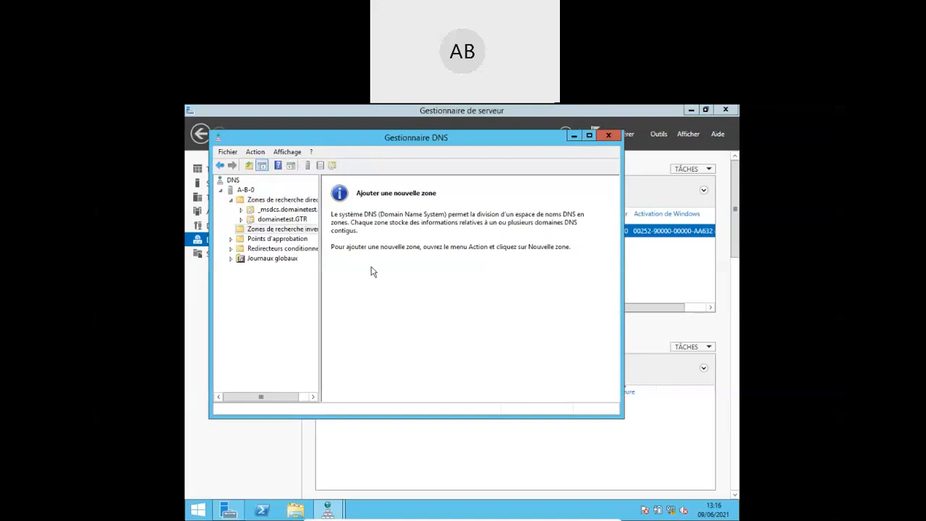
- Start the New Zone wizard from the Reverse Lookup Zones context menu
right_click(283, 231)
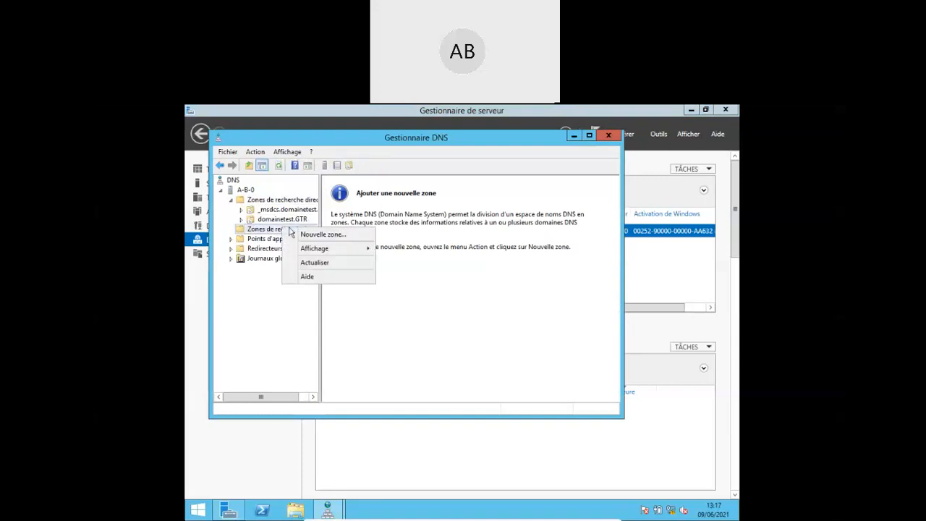
click(313, 235)
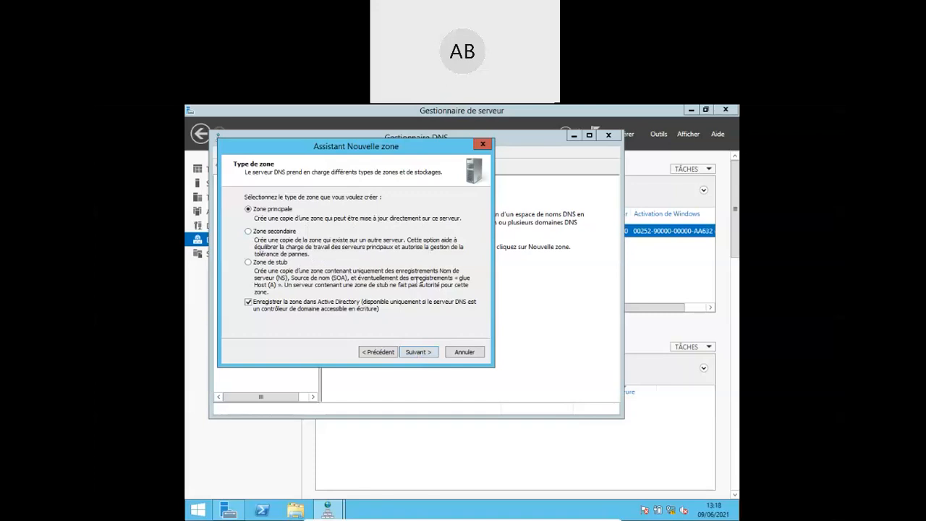
- Keep the zone as an Active Directory-integrated primary zone and move to replication scope
click(420, 353)
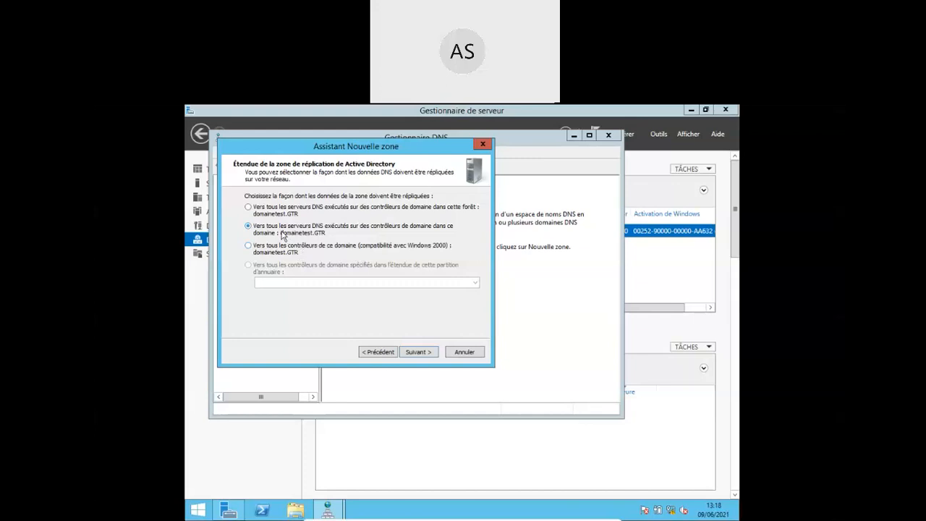
- Accept domain-wide replication, choose an IPv4 reverse zone, and enter network ID 10.0.20
click(415, 352)
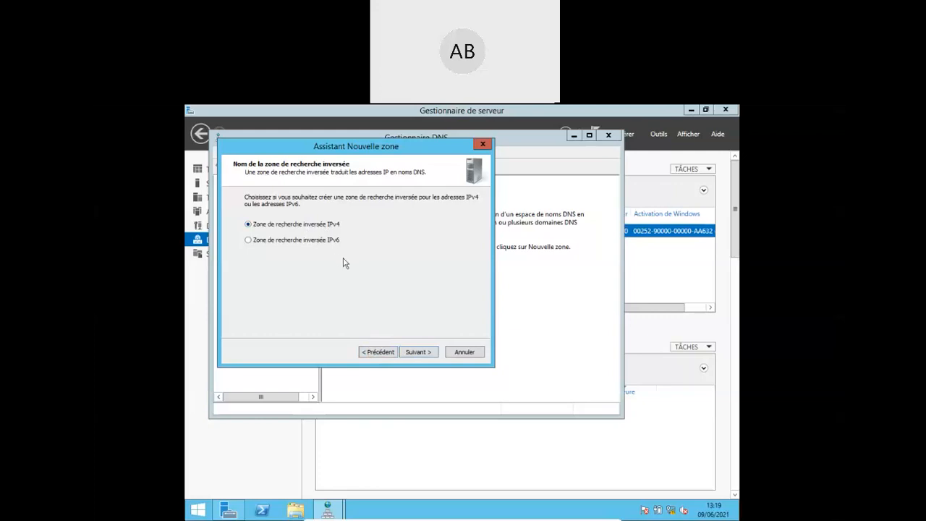
click(419, 353)
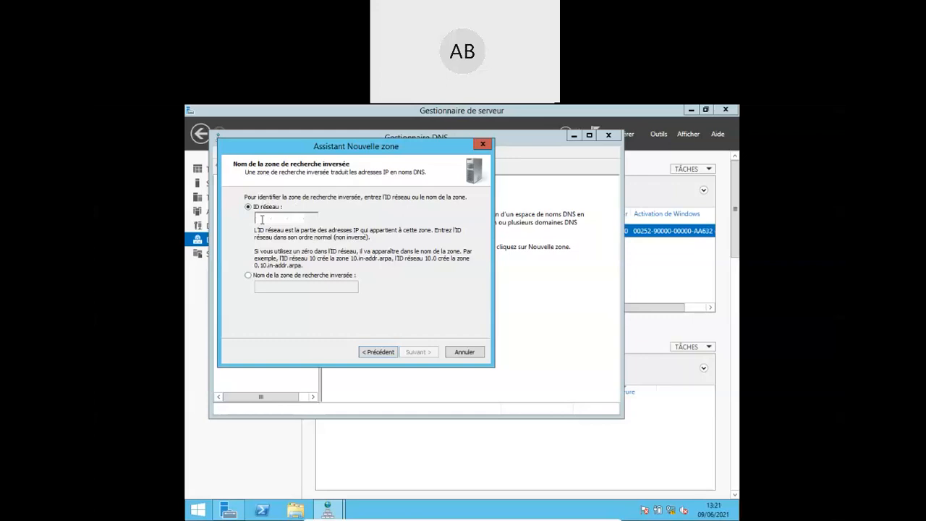
text(10.)
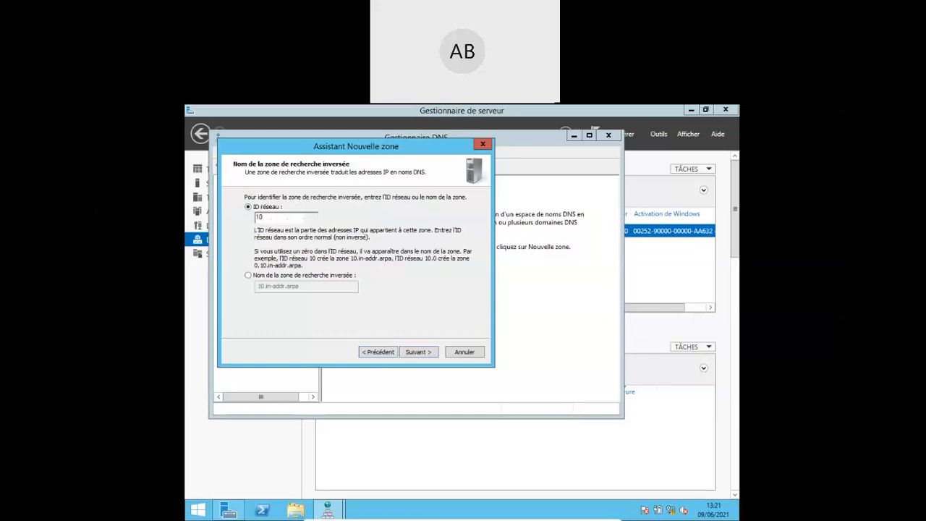
text(0.20)
- Correct the network ID to 10.0.2 and keep secure-only dynamic updates
key(BackSpace)
click(418, 352)
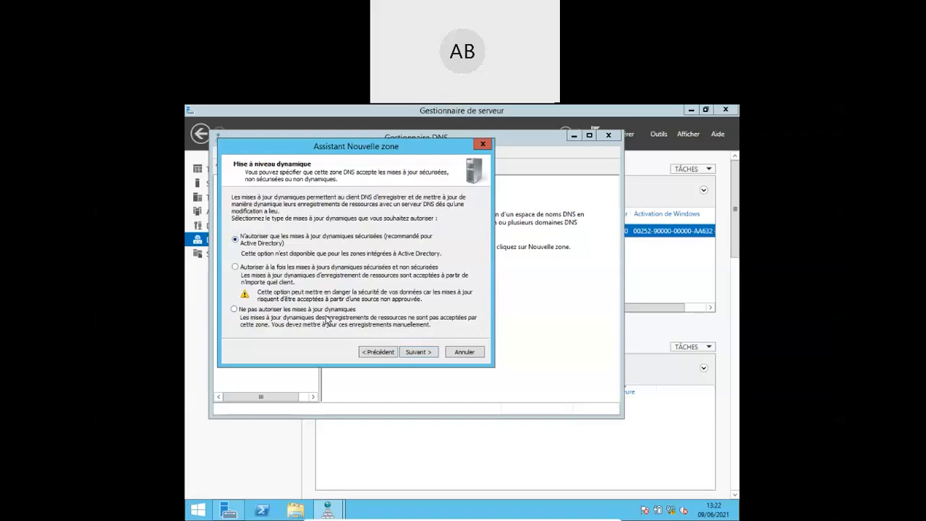
click(419, 352)
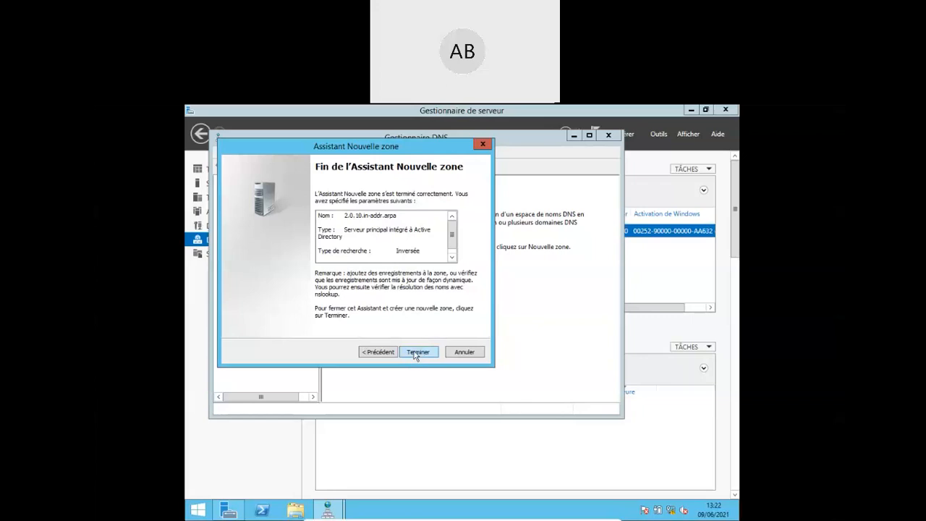
- Finish creating reverse zone 2.0.10.in-addr.arpa, review its SOA/NS records, then return to the dashboard
click(418, 353)
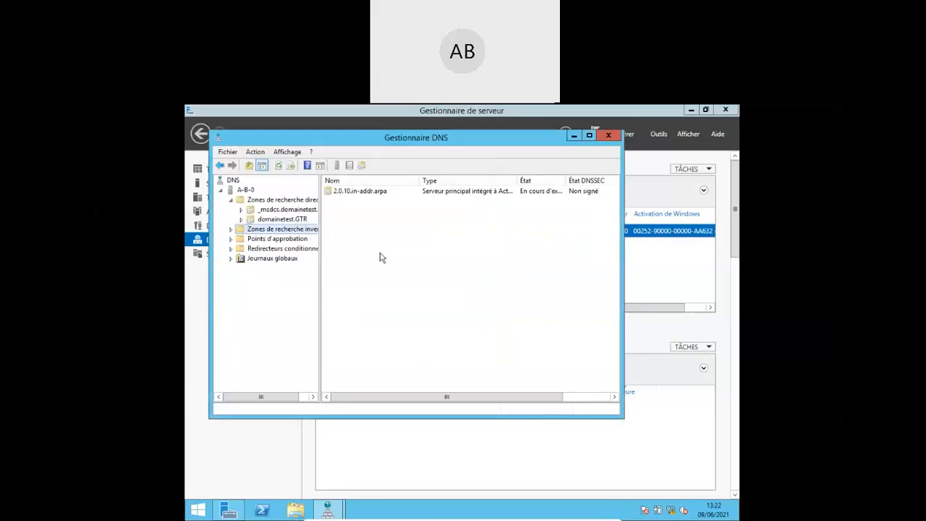
double_click(355, 191)
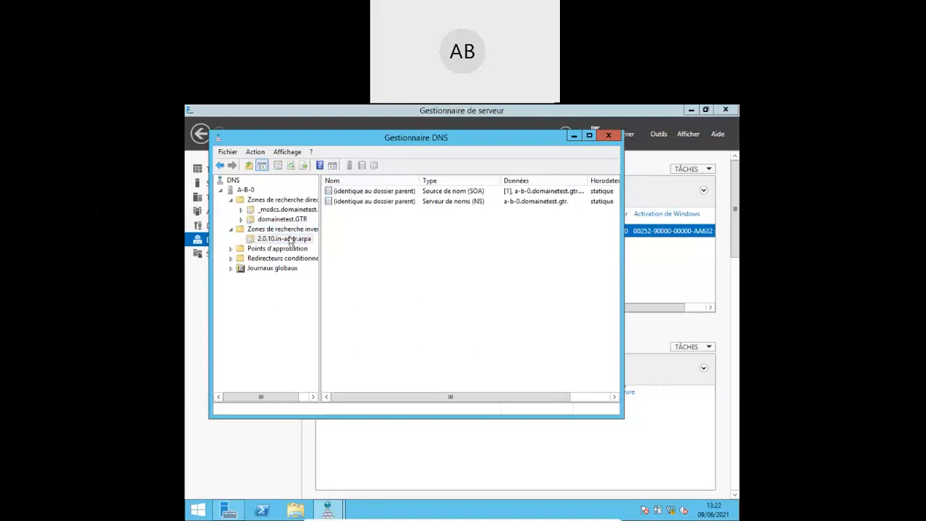
click(271, 241)
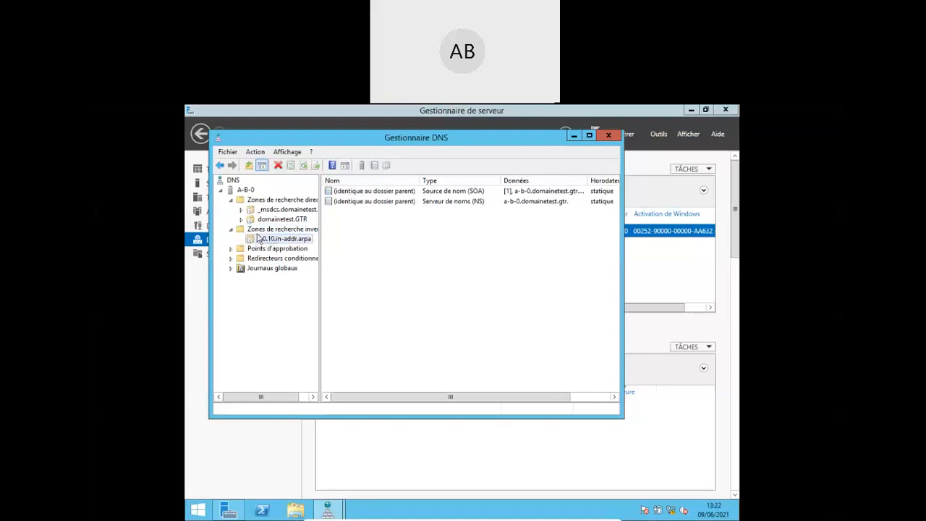
click(282, 219)
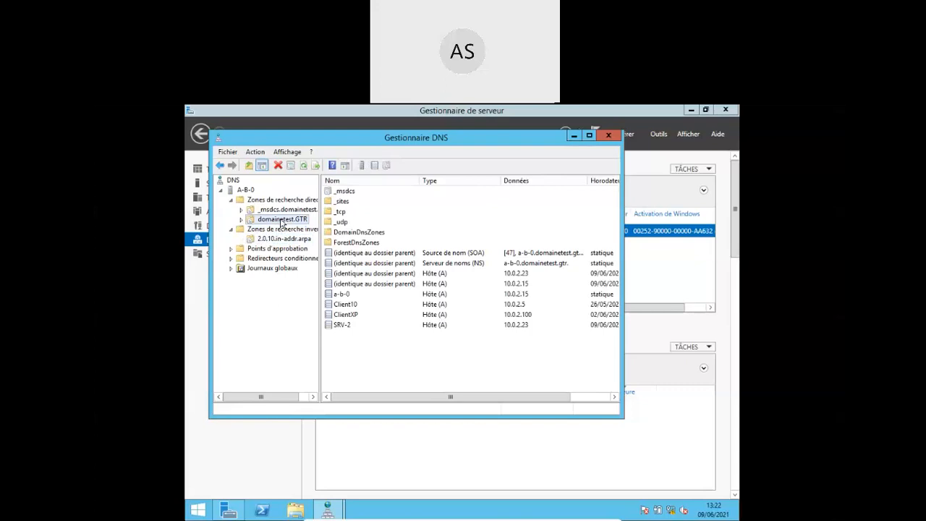
click(278, 241)
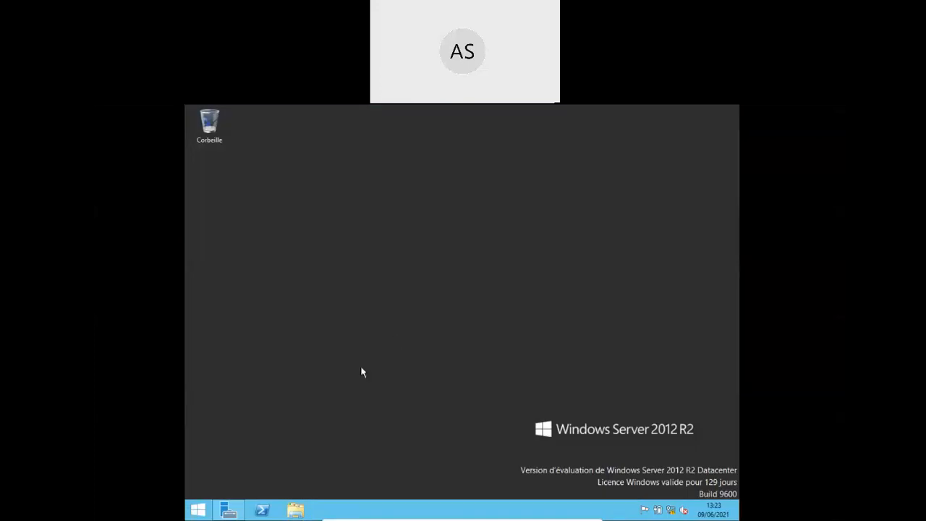
click(228, 511)
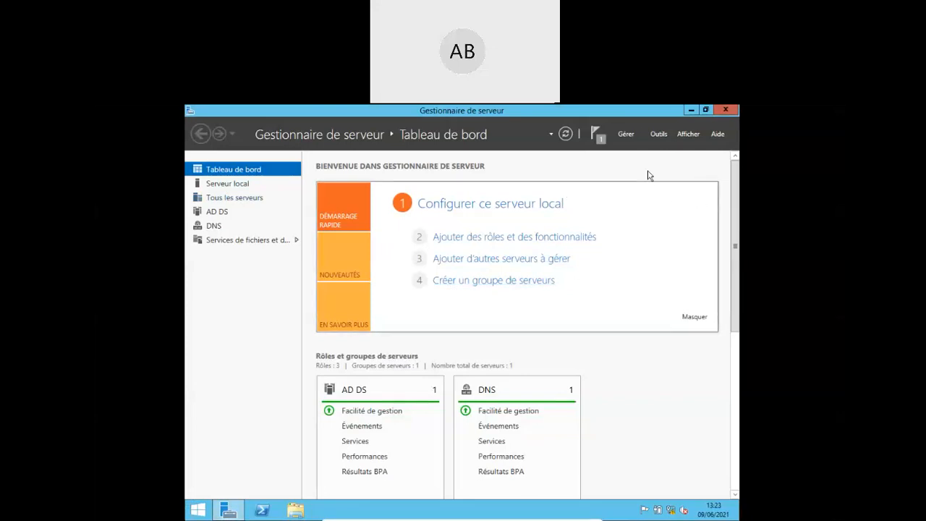
- Open DNS Manager and review domainetest.GTR's replicated host records and the reverse lookup zones
click(656, 136)
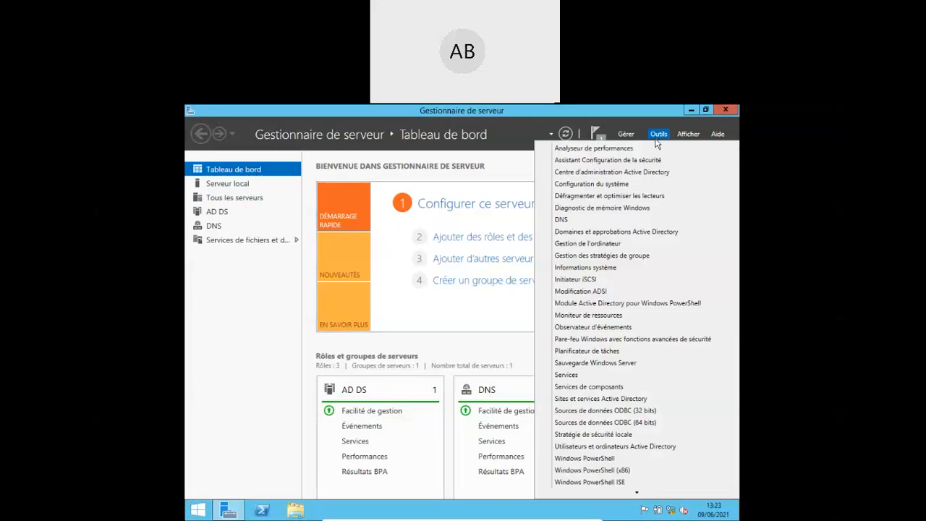
click(595, 220)
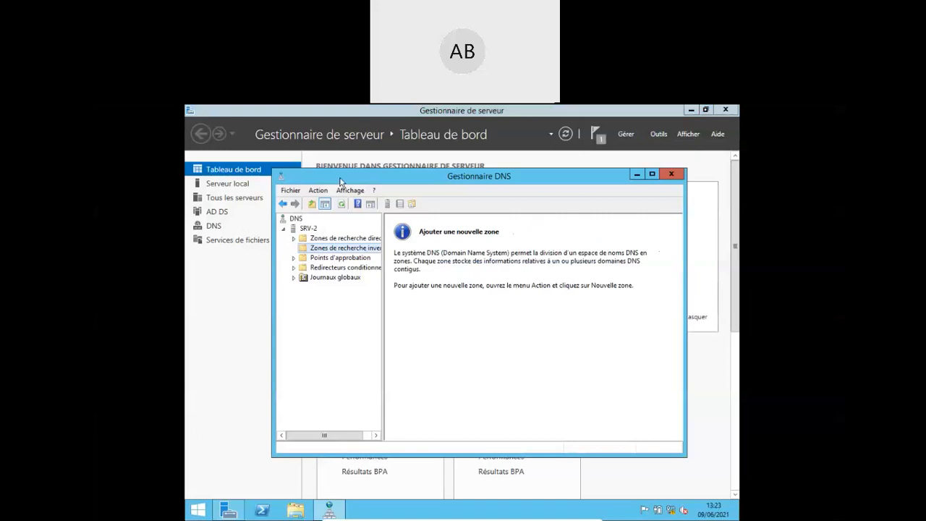
click(329, 239)
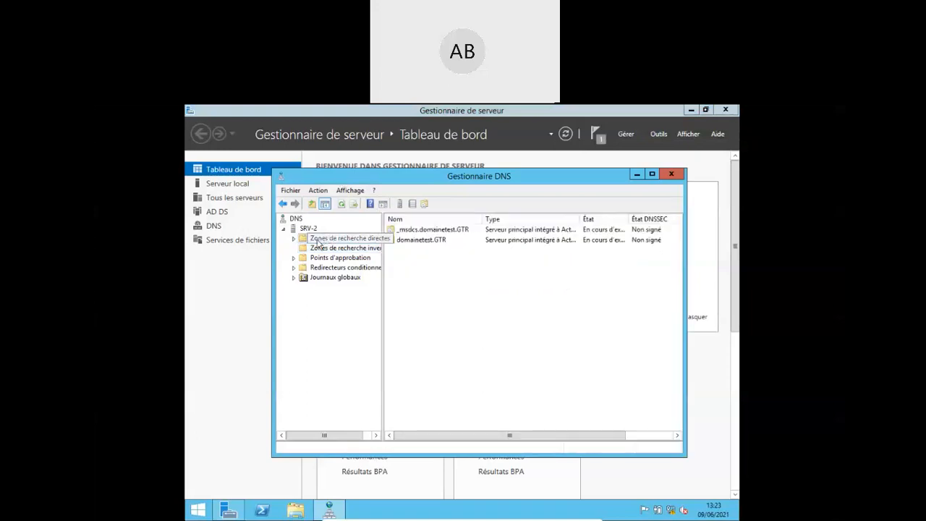
double_click(394, 240)
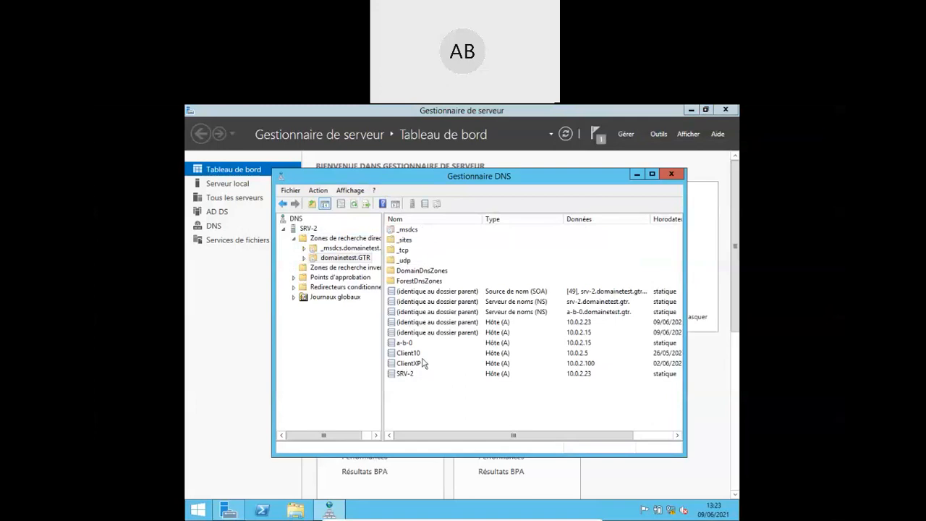
click(325, 268)
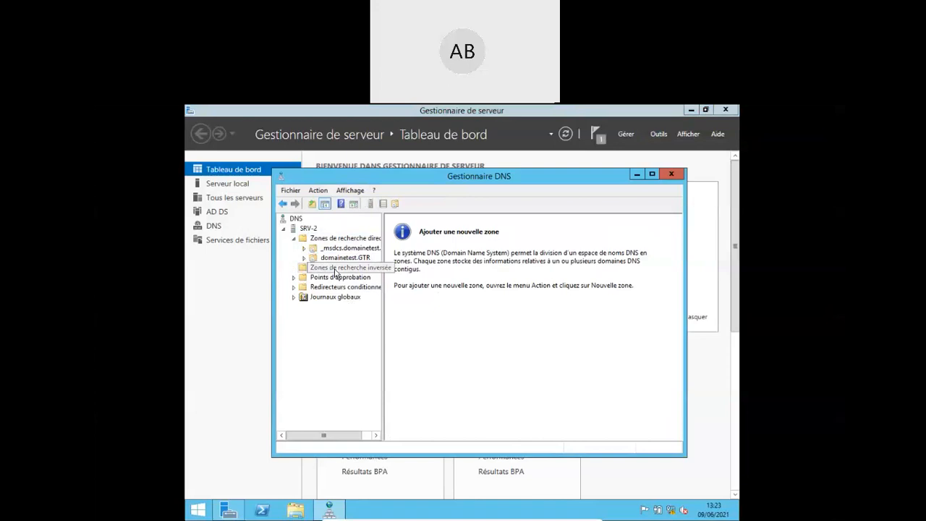
click(332, 258)
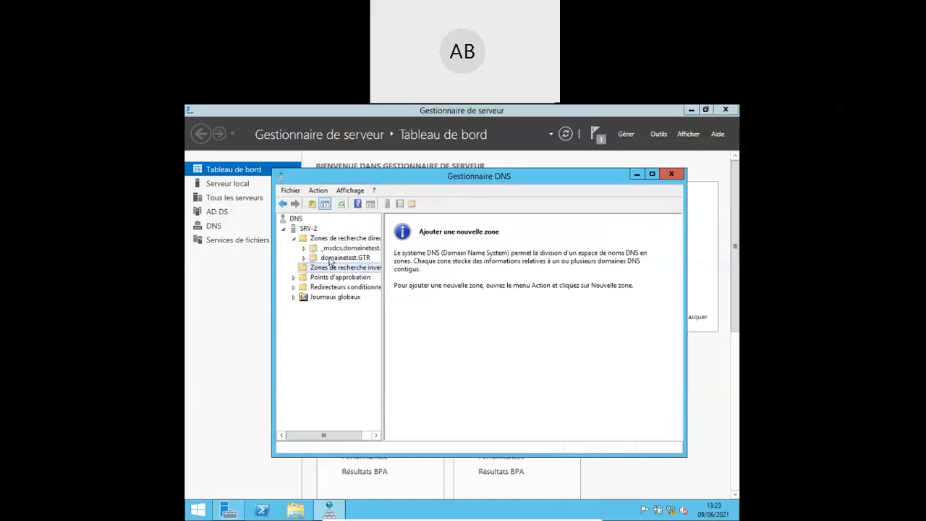
click(625, 136)
click(625, 136)
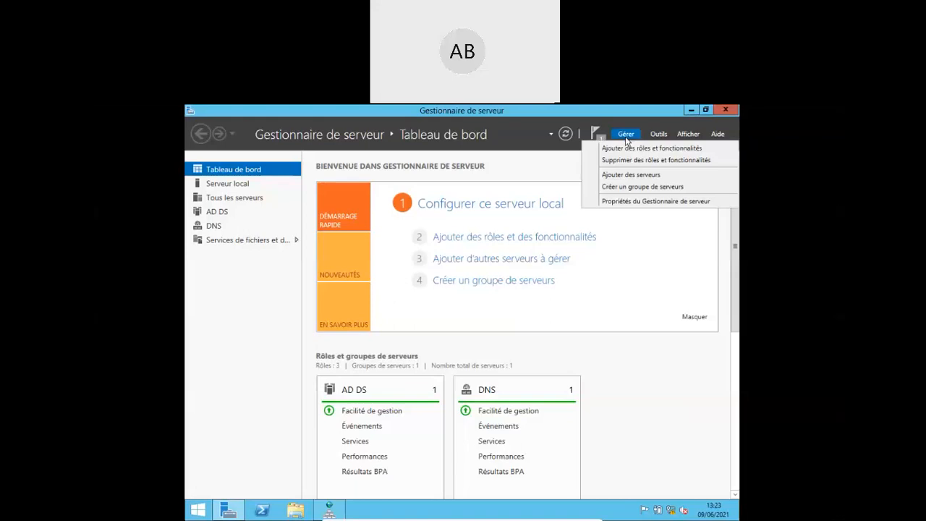
- Open Active Directory Users and Computers and browse domainetest.GTR's Office 1 and Computers containers
click(673, 223)
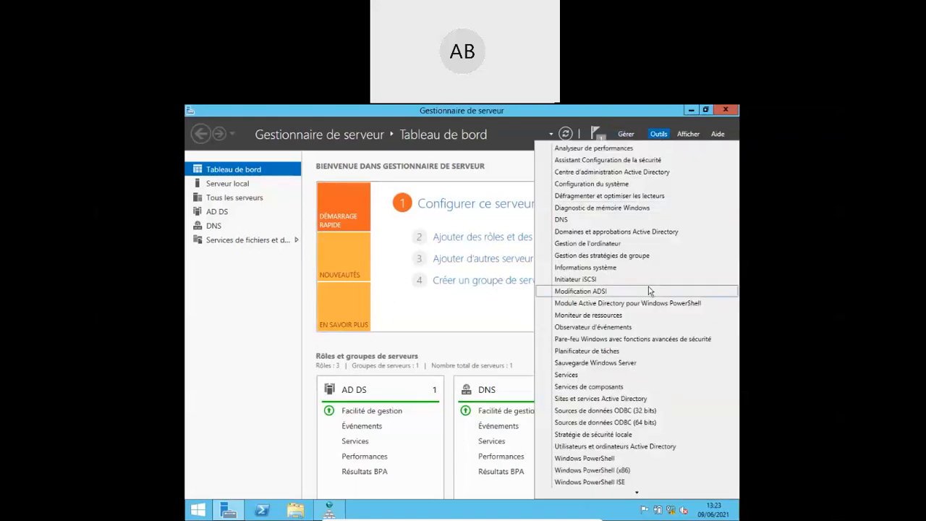
click(613, 447)
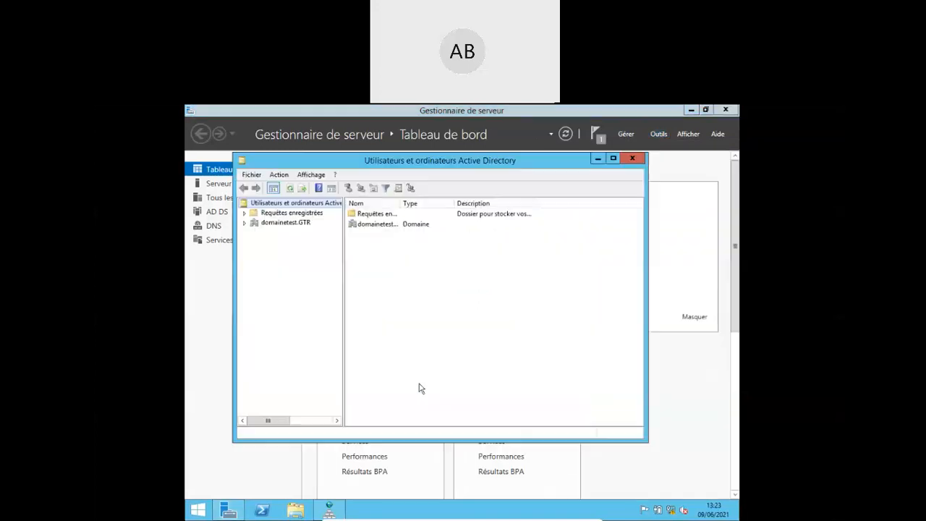
click(245, 223)
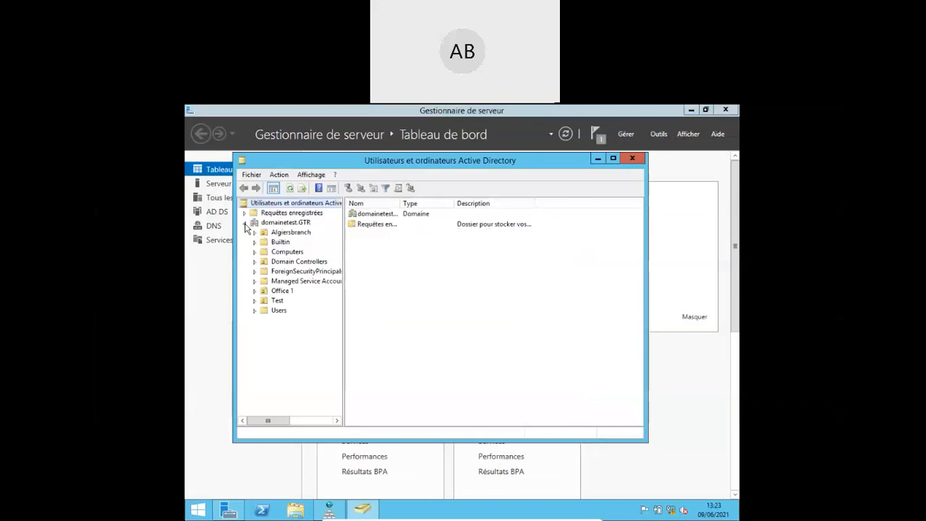
click(280, 291)
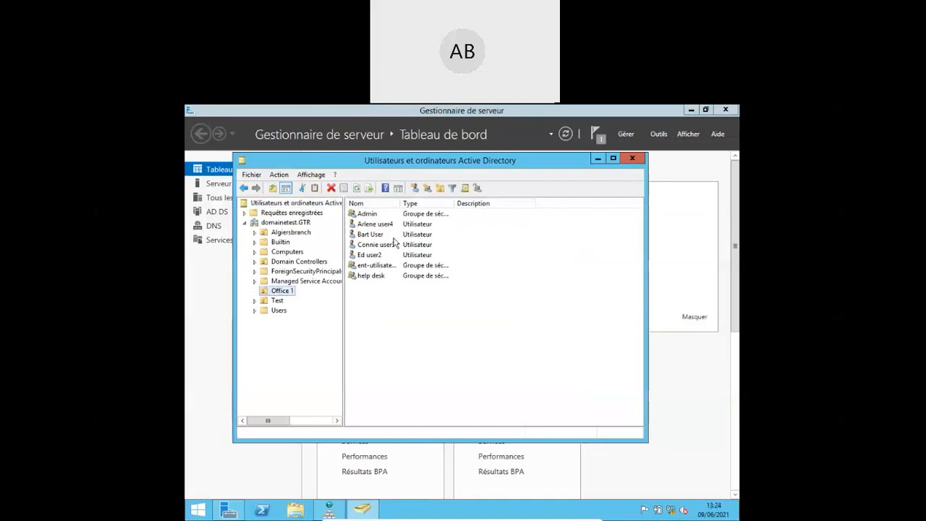
click(288, 251)
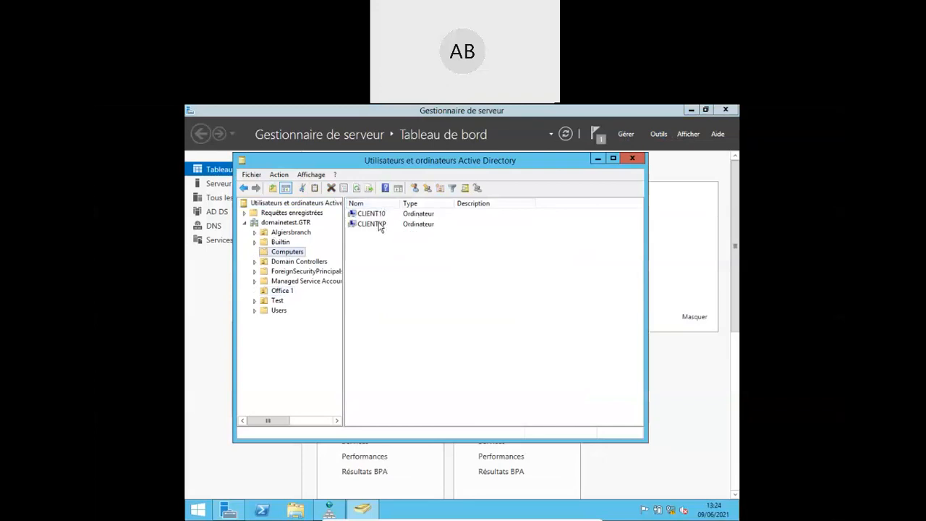
- Confirm A-B-0 and SRV-2 are listed as GC domain controllers, then minimise the window
click(317, 265)
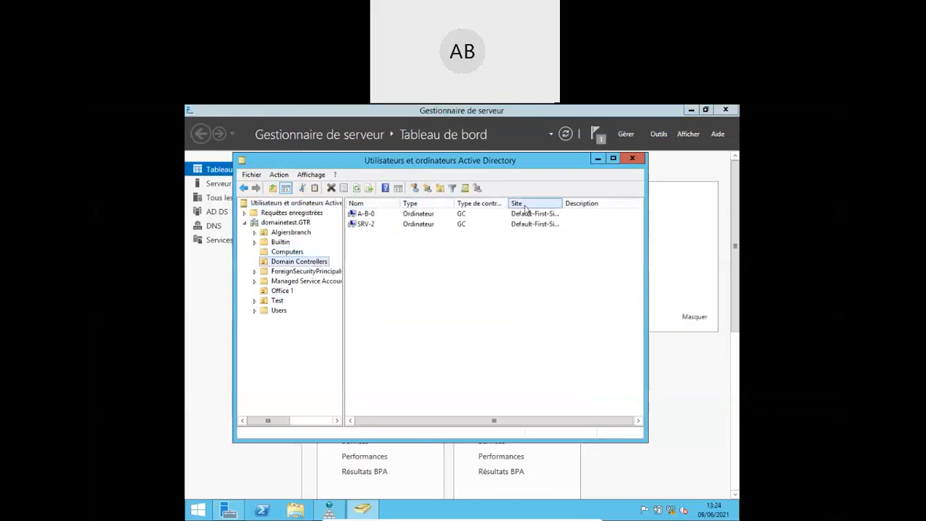
drag(509, 204, 542, 203)
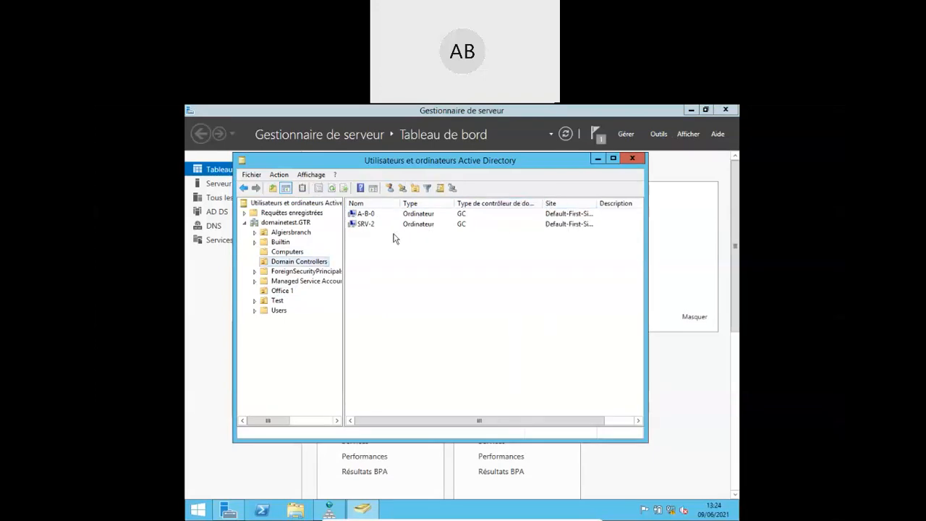
click(377, 216)
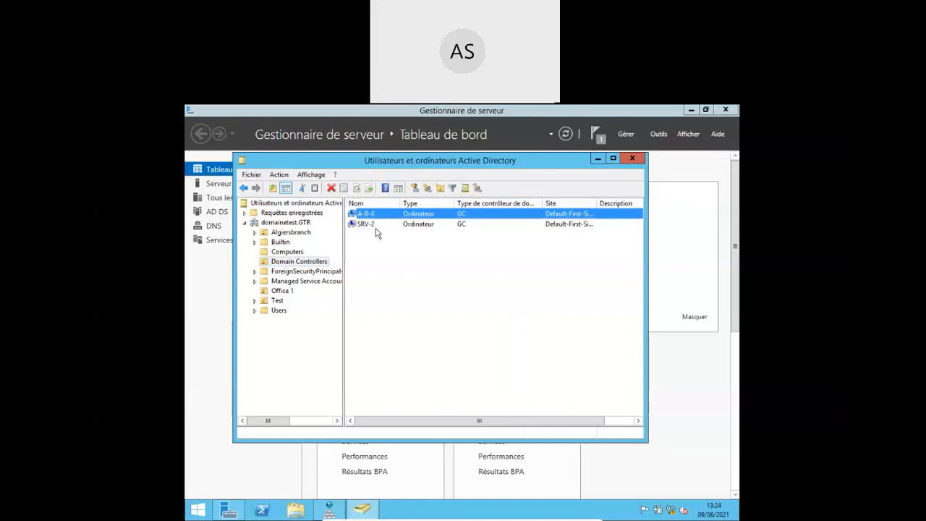
click(376, 229)
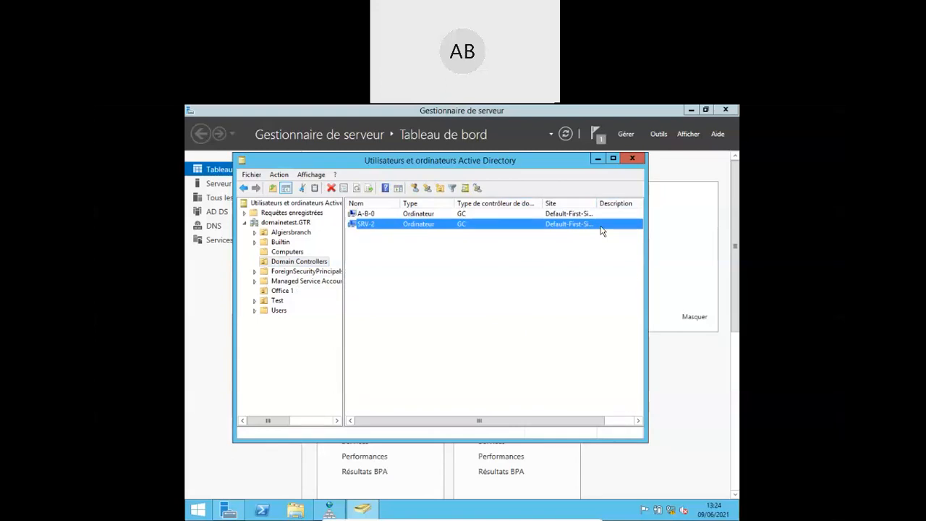
click(597, 160)
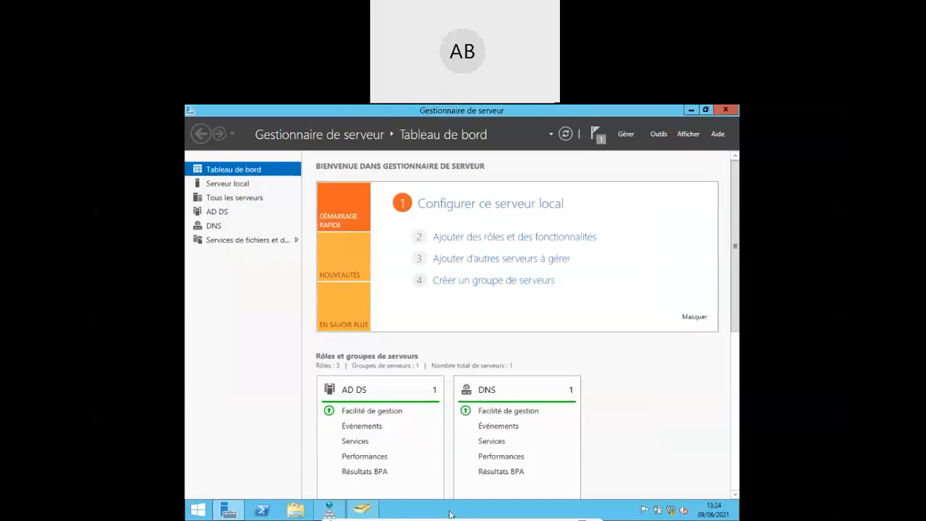
- Restore DNS Manager and bring up the context menu on Reverse Lookup Zones
mouse_move(450, 517)
click(329, 510)
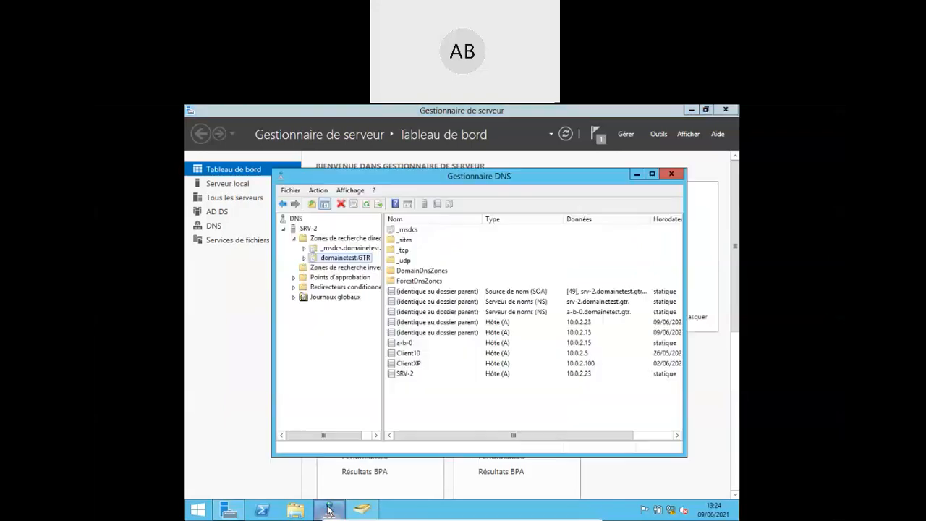
click(347, 268)
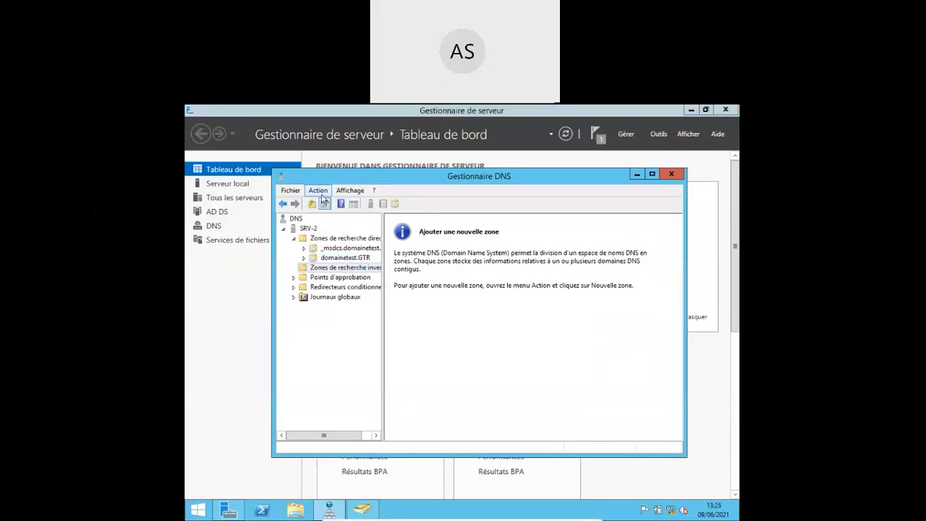
click(349, 191)
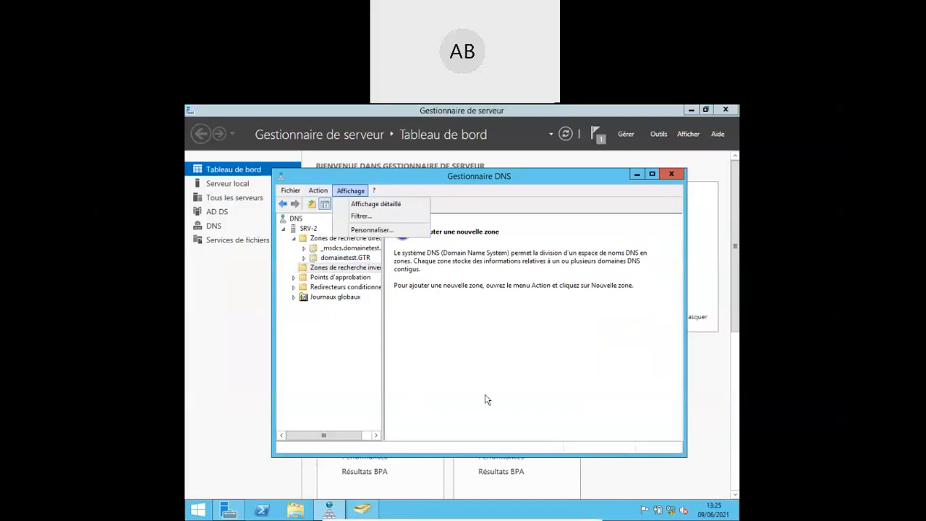
click(487, 399)
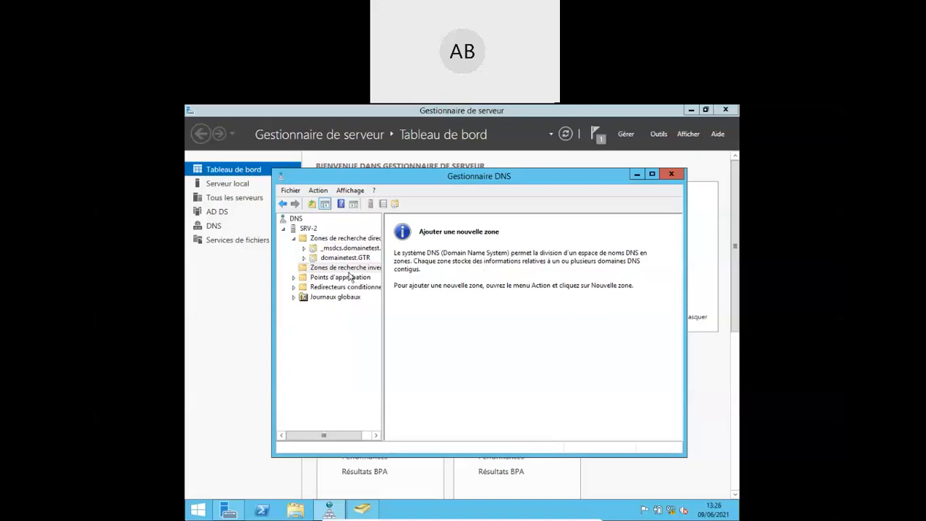
click(313, 271)
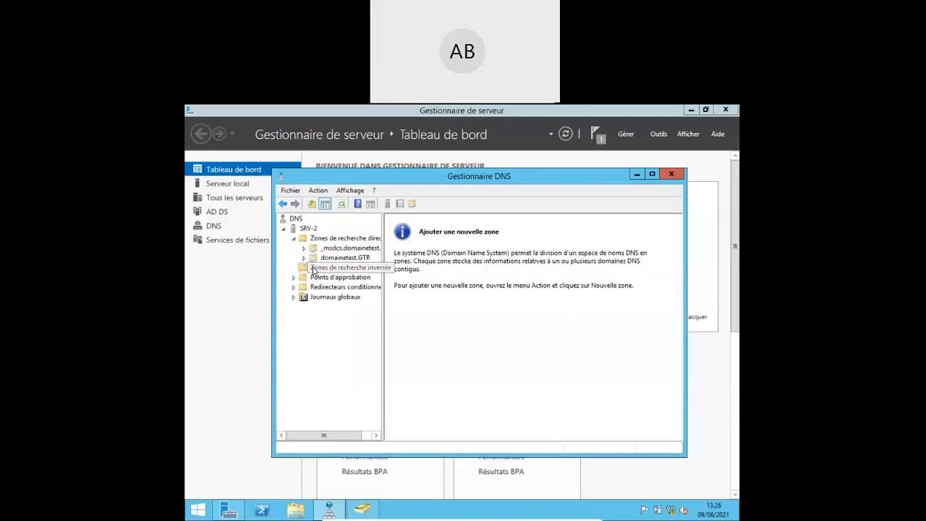
right_click(314, 270)
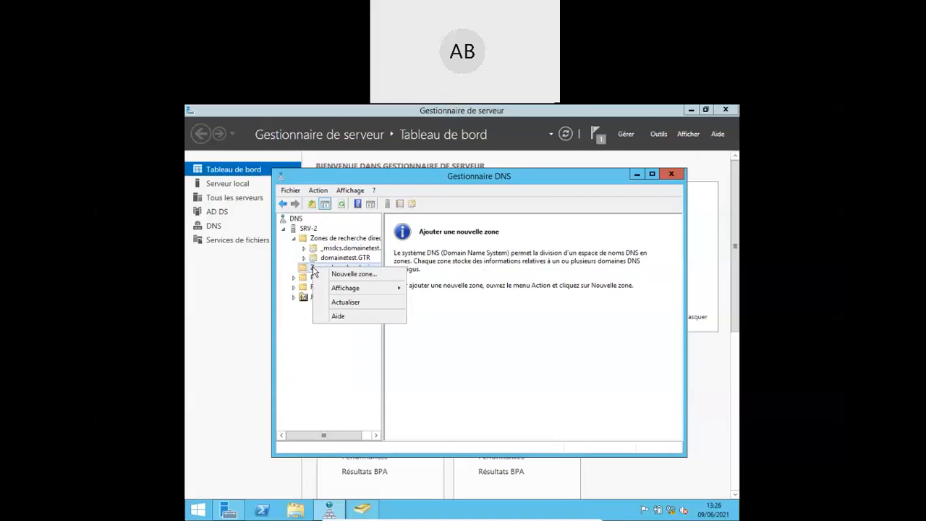
- Start a new reverse lookup zone, keep it a primary zone, and advance to IPv4 zone identification
click(355, 274)
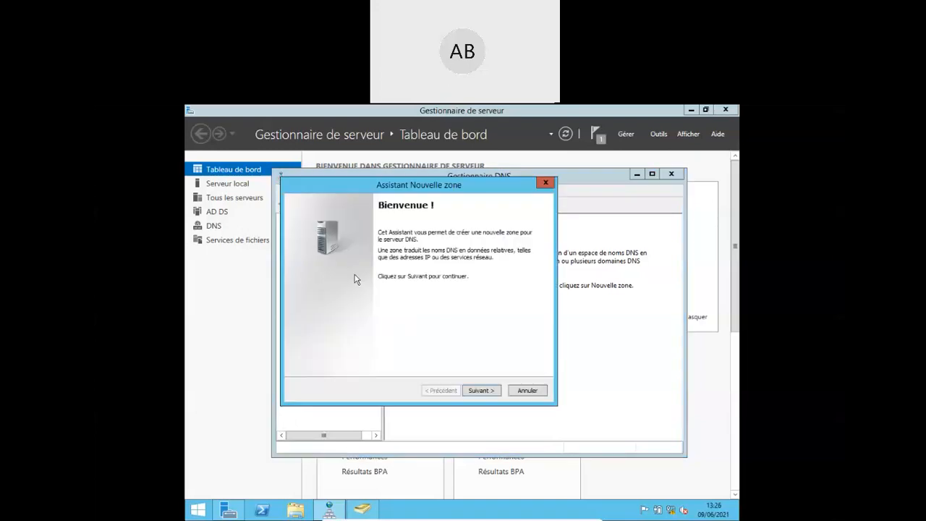
click(484, 392)
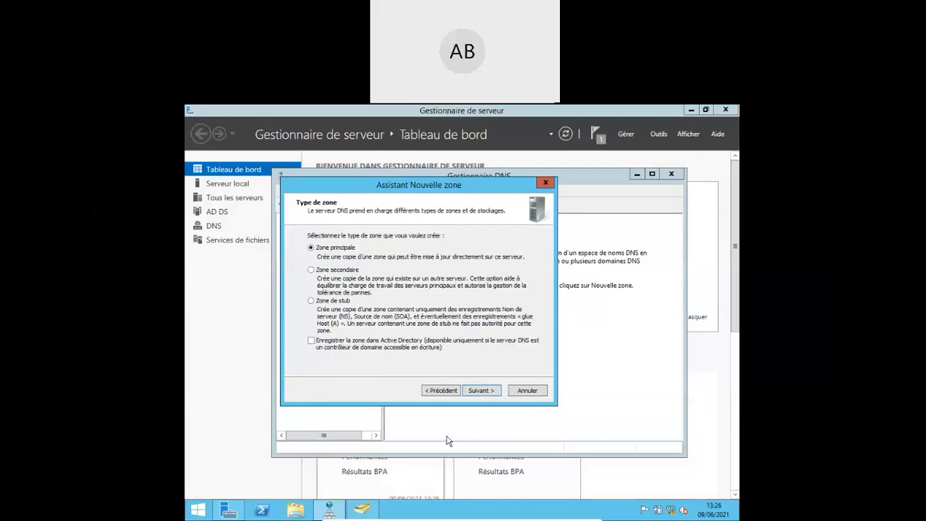
click(479, 391)
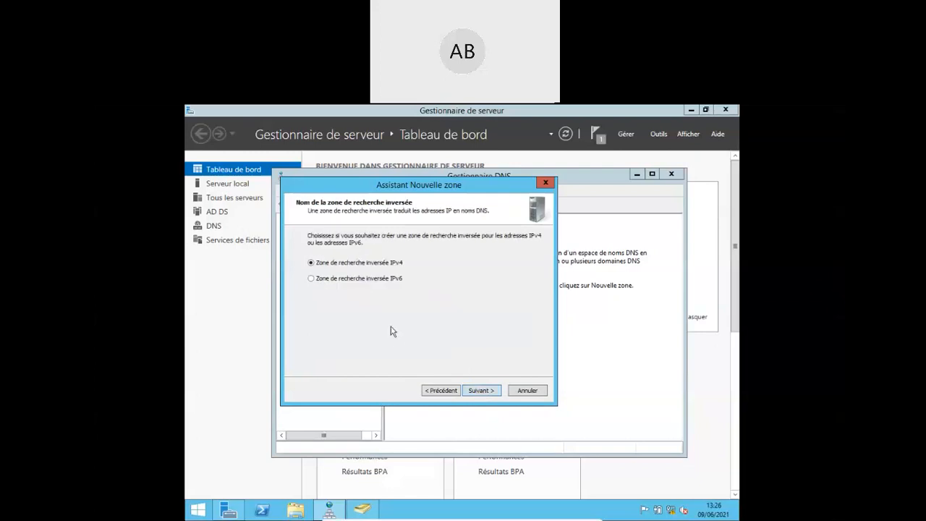
click(442, 392)
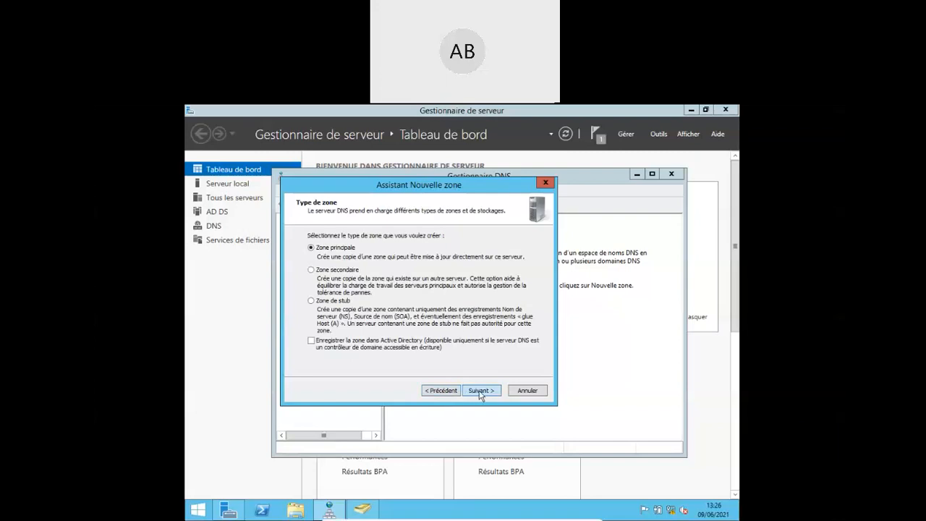
click(481, 391)
click(481, 391)
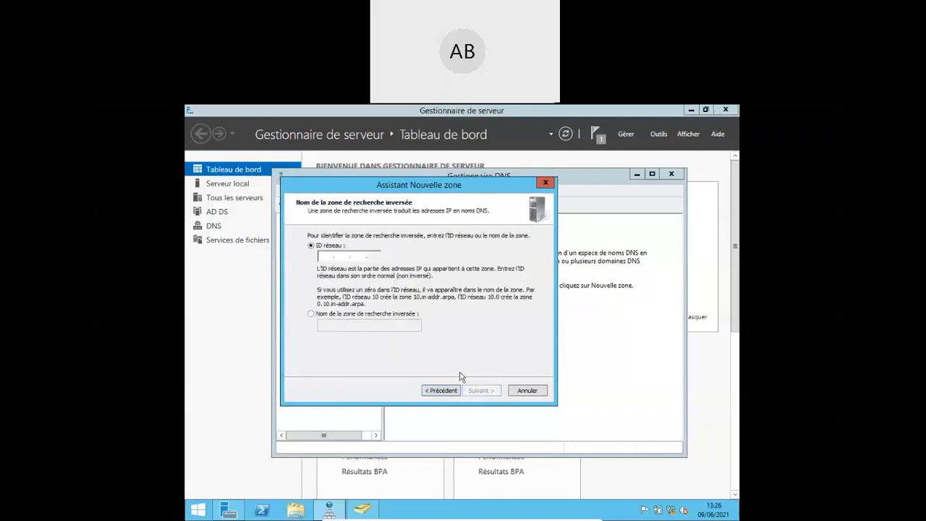
- Try naming the reverse zone domainetest.GTR, then switch back and enter network ID 10 .0 .2
click(311, 315)
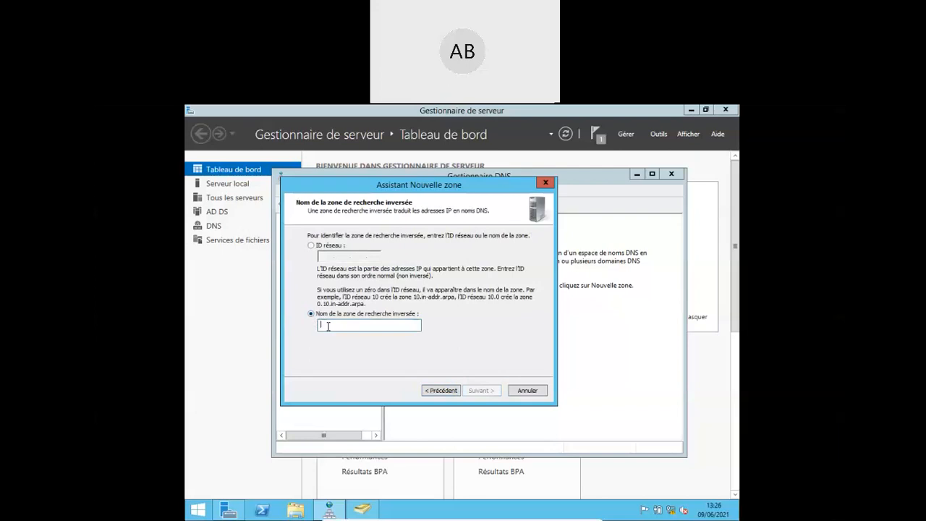
text(test)
text(GTR)
key(BackSpace)
key(BackSpace)
key(BackSpace)
key(BackSpace)
key(BackSpace)
key(BackSpace)
text(domainetest)
text(.GTR)
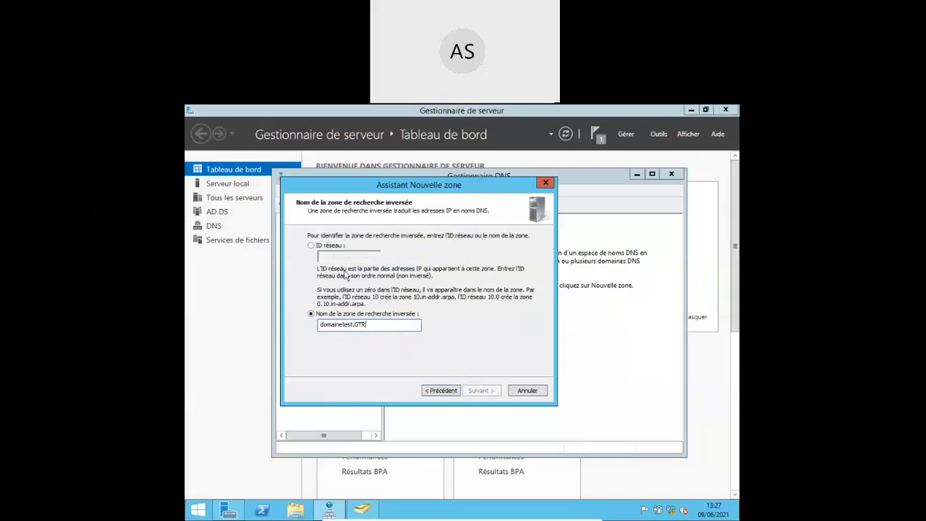
click(311, 246)
click(330, 255)
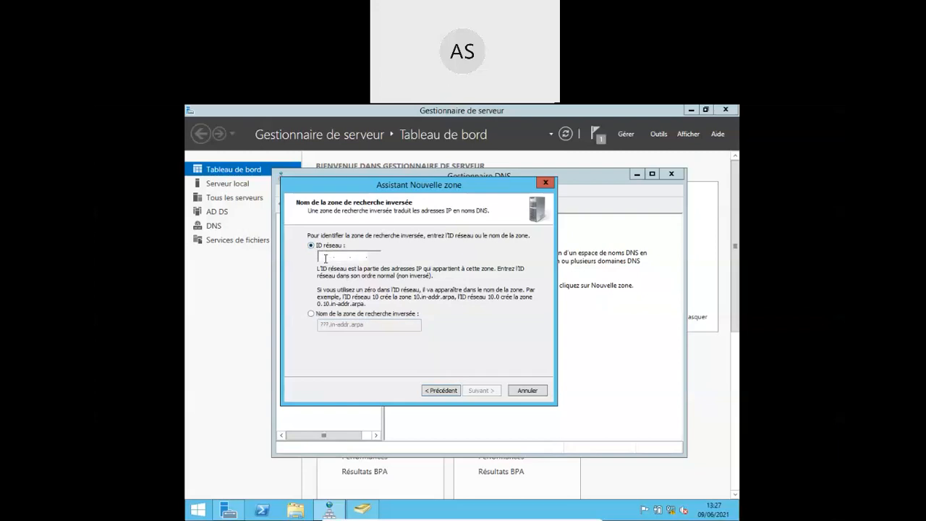
text(10 .)
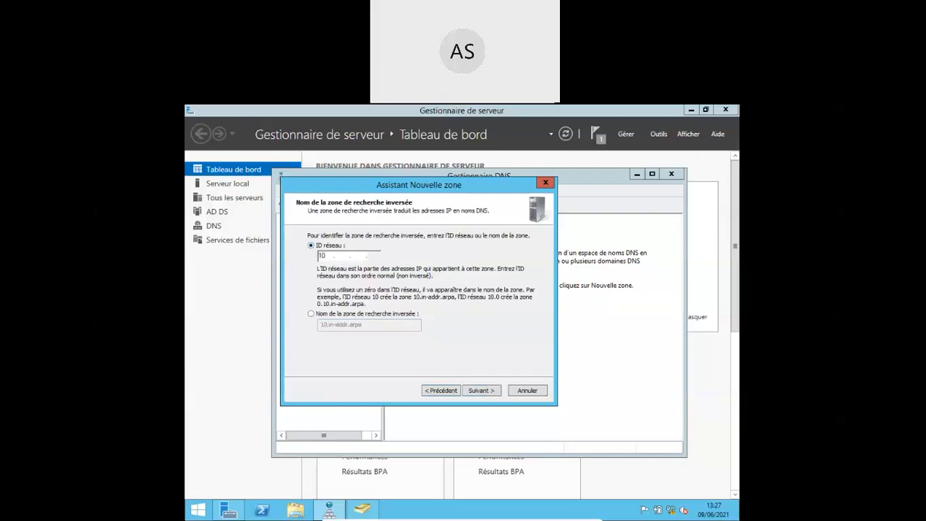
text(0 .2)
- Retry replacing 2.0.10.in-addr.arpa with domainetest.GTR, then settle on network ID 10.0.2 and continue
click(313, 315)
drag(381, 325, 282, 330)
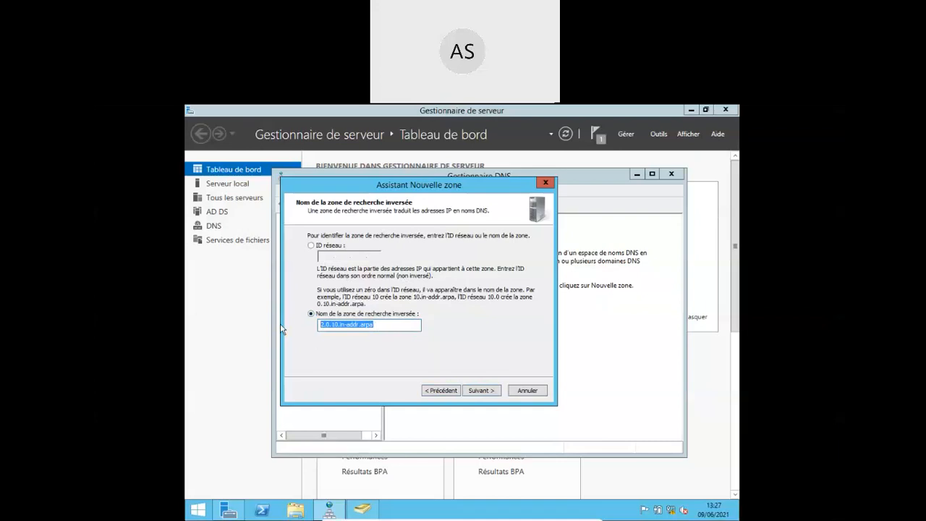
text(domaine)
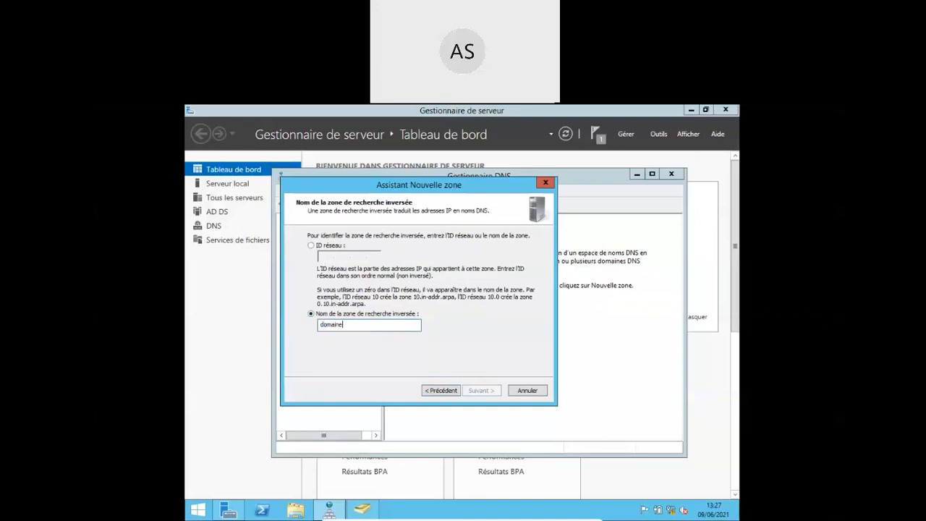
text(test.GTR)
key(BackSpace)
key(BackSpace)
key(BackSpace)
key(BackSpace)
key(BackSpace)
key(BackSpace)
key(BackSpace)
key(BackSpace)
key(BackSpace)
key(BackSpace)
key(BackSpace)
key(BackSpace)
key(BackSpace)
key(BackSpace)
key(BackSpace)
click(311, 246)
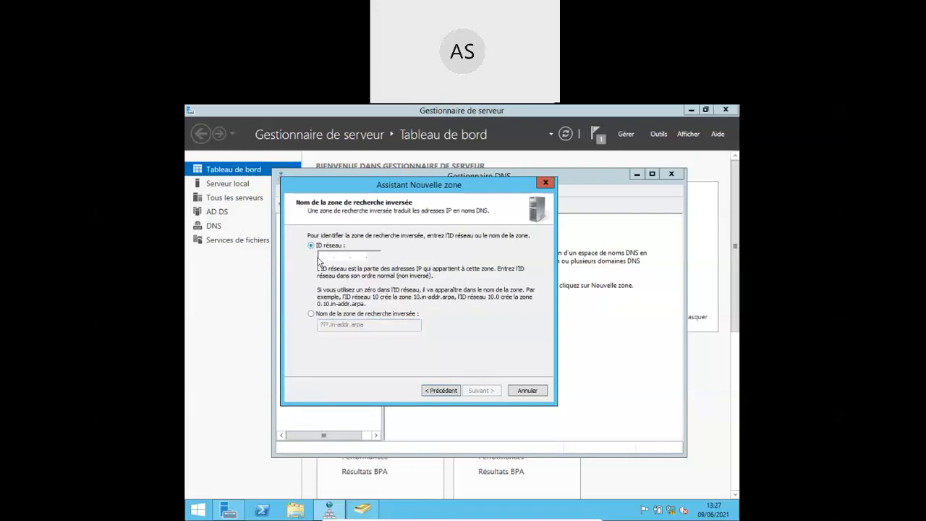
click(324, 257)
text(10.)
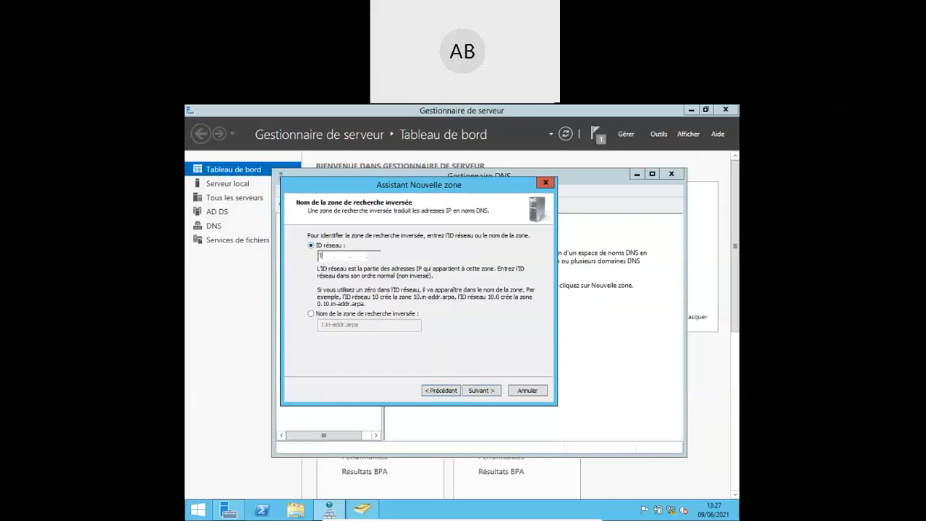
text(0.2)
click(478, 390)
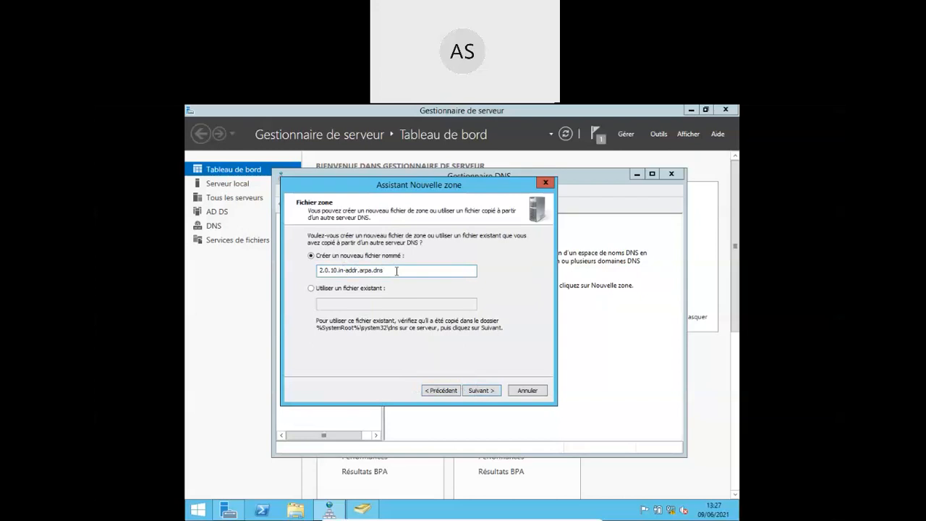
- Accept zone file 2.0.10.in-addr.arpa.dns with no dynamic updates, dismiss the already-exists error, and step back
click(480, 391)
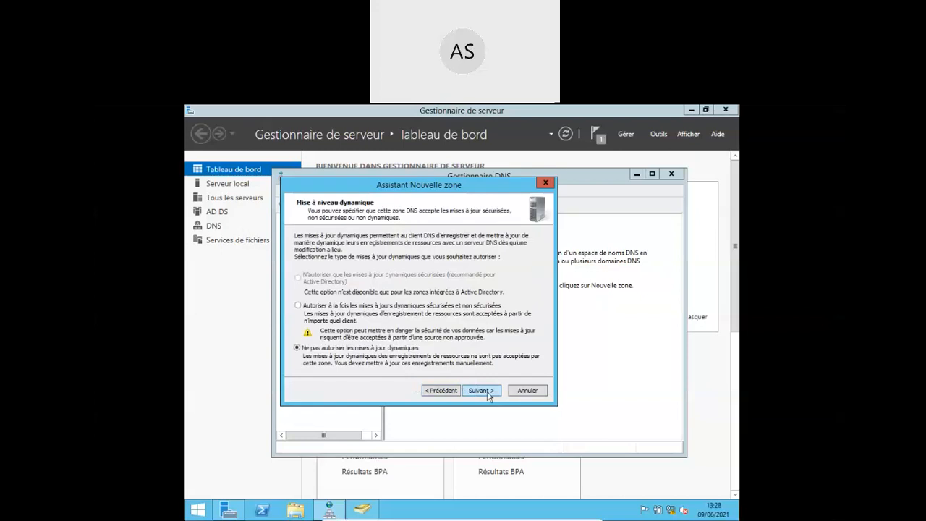
click(480, 391)
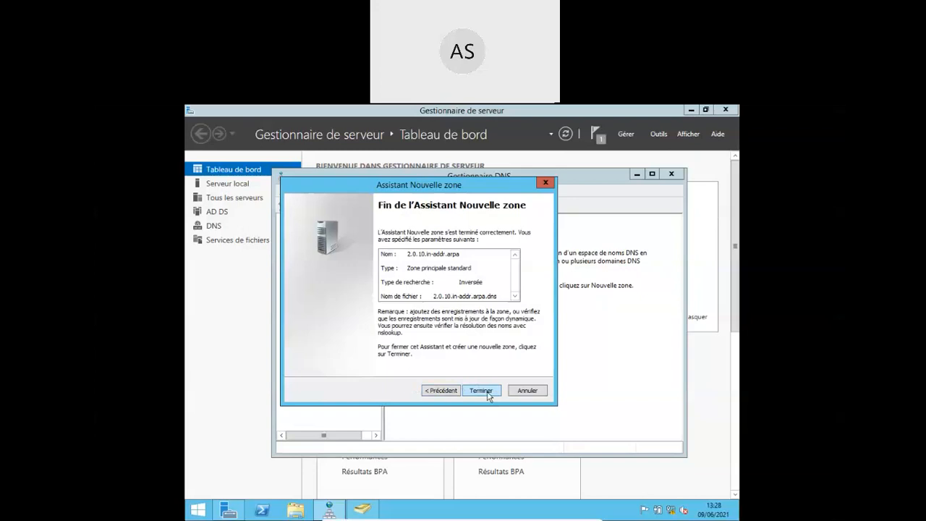
click(481, 390)
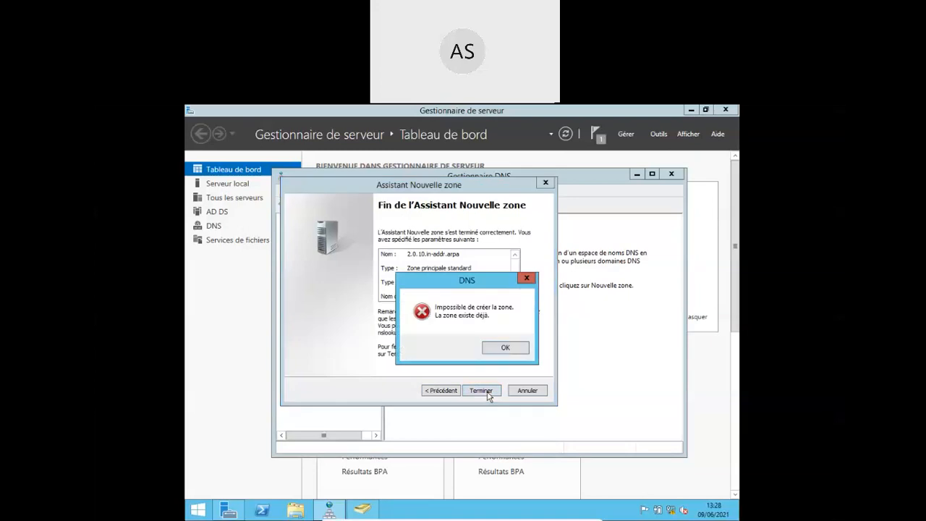
click(513, 352)
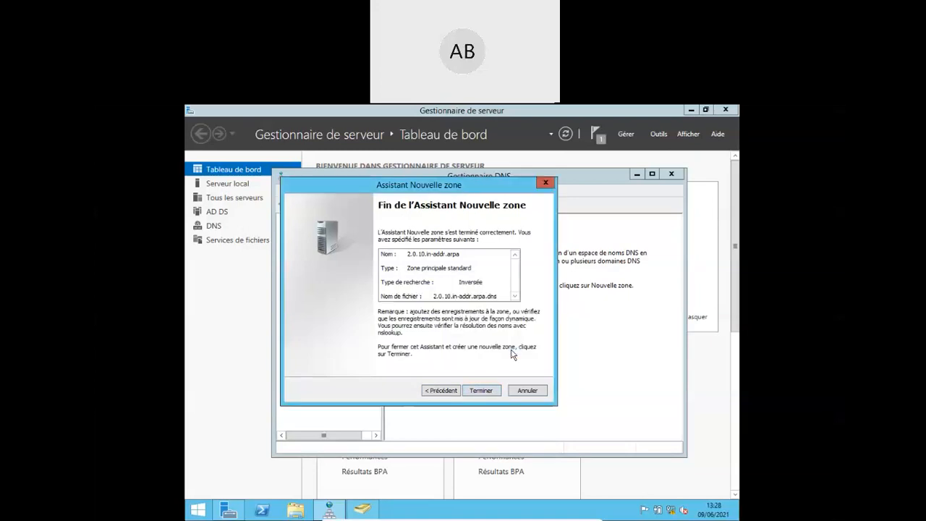
click(437, 390)
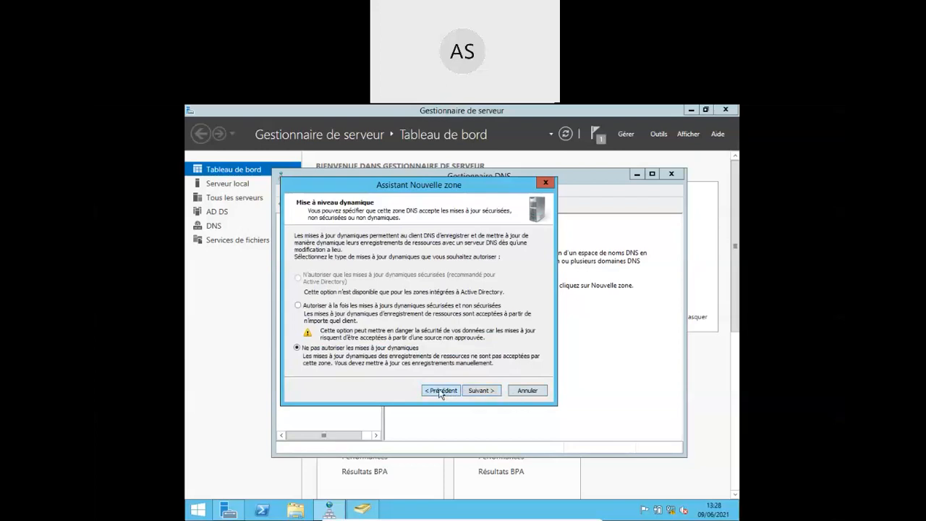
- Back out of the New Zone wizard and cancel it
click(440, 391)
click(439, 390)
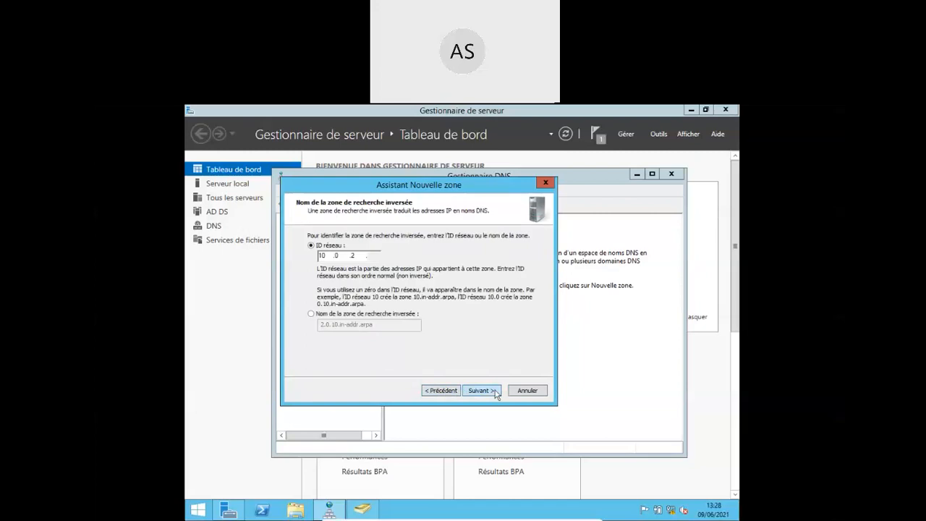
click(525, 391)
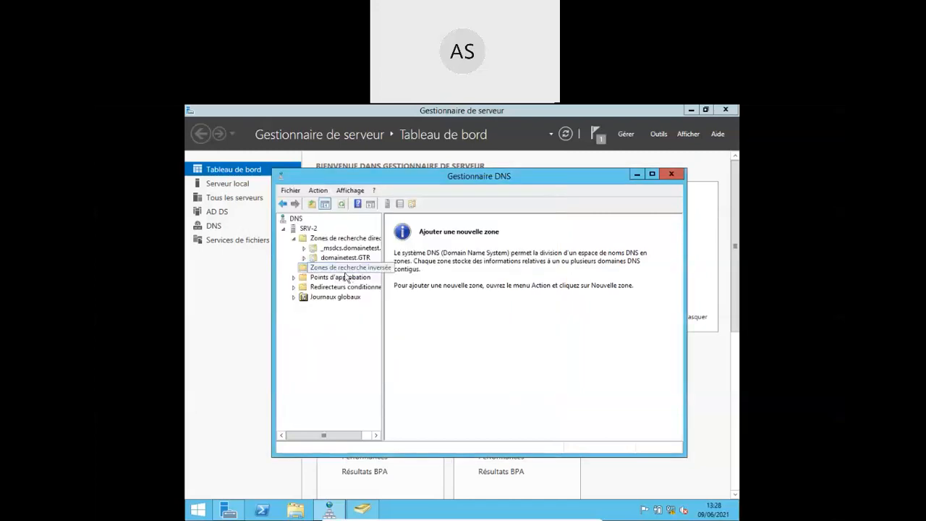
- Refresh the reverse lookup zones and select the 2.0.10.in-addr.arpa zone
click(347, 258)
click(348, 267)
right_click(348, 269)
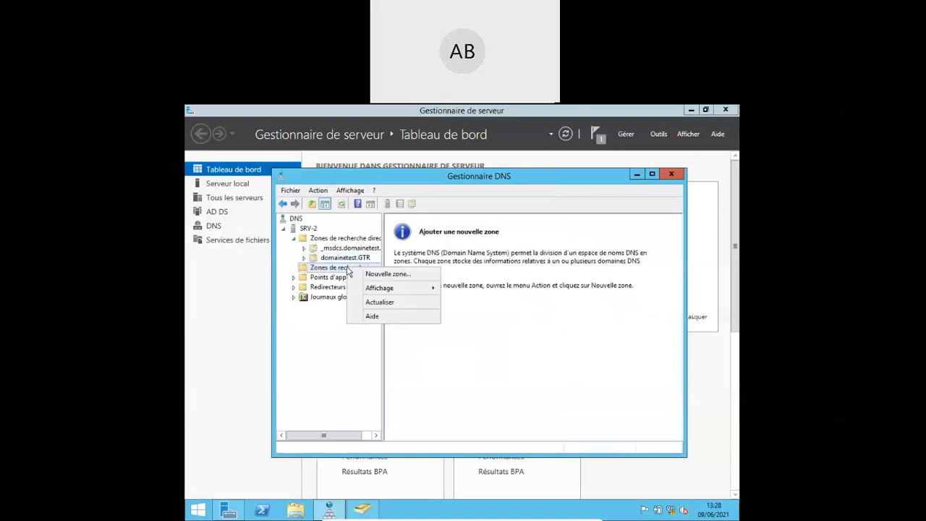
click(379, 303)
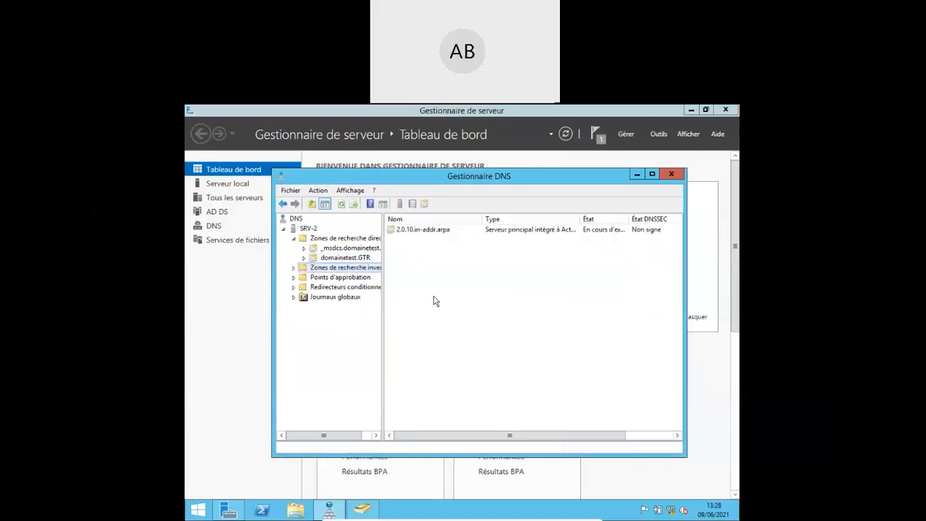
click(419, 231)
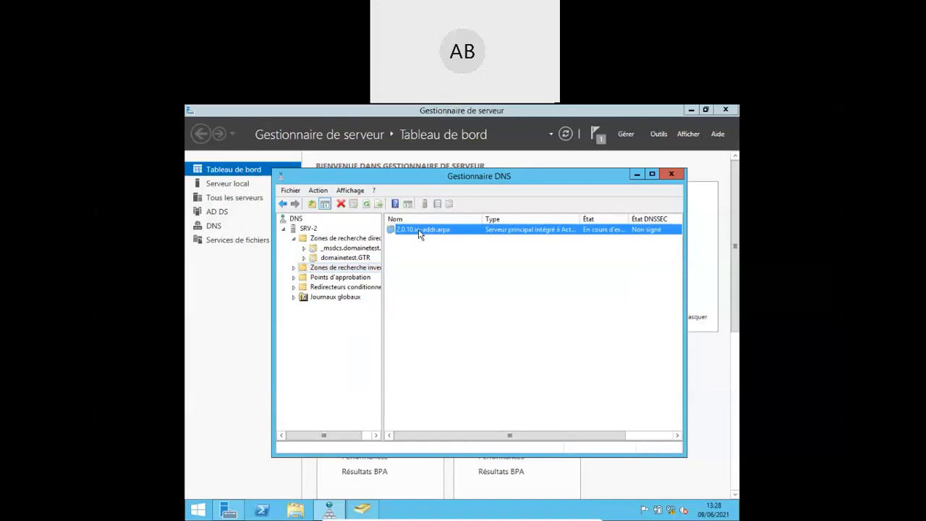
- Inspect 2.0.10.in-addr.arpa's SOA and name servers srv-2 and a-b-0, then close DNS Manager
double_click(418, 231)
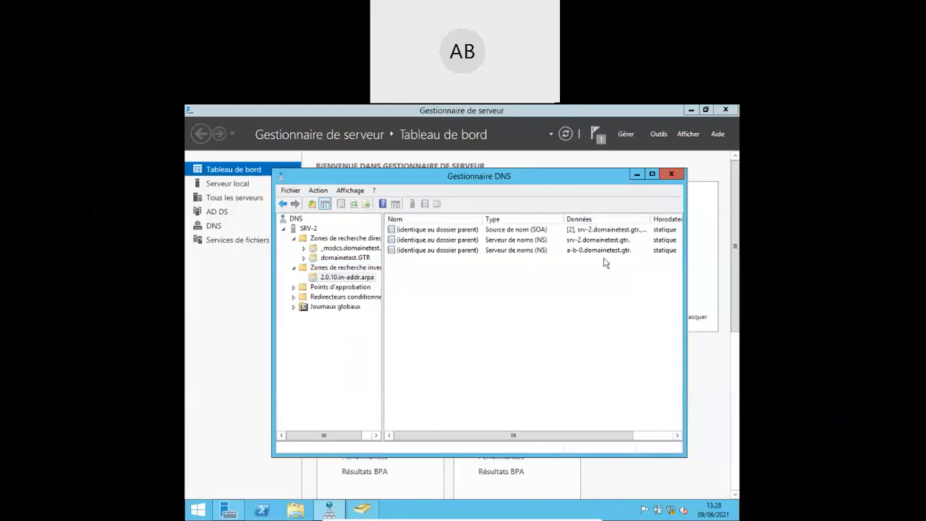
double_click(511, 246)
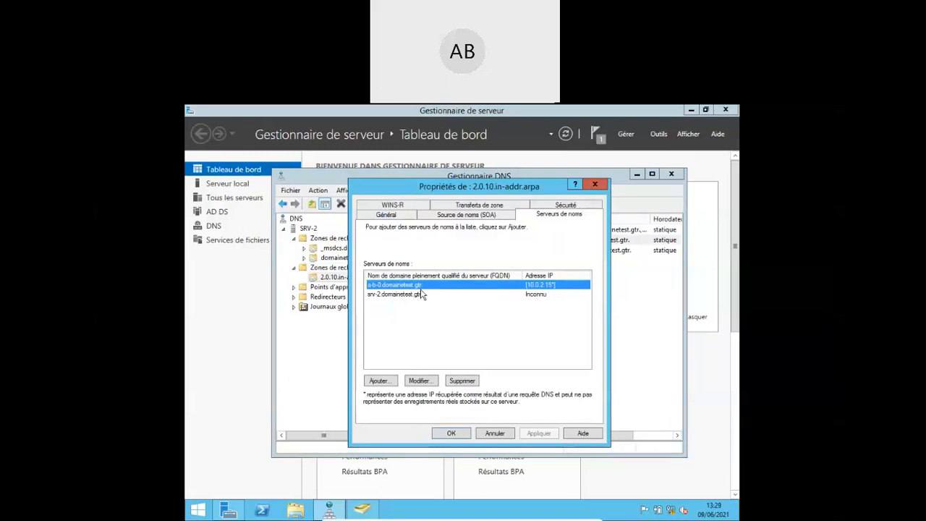
key(Escape)
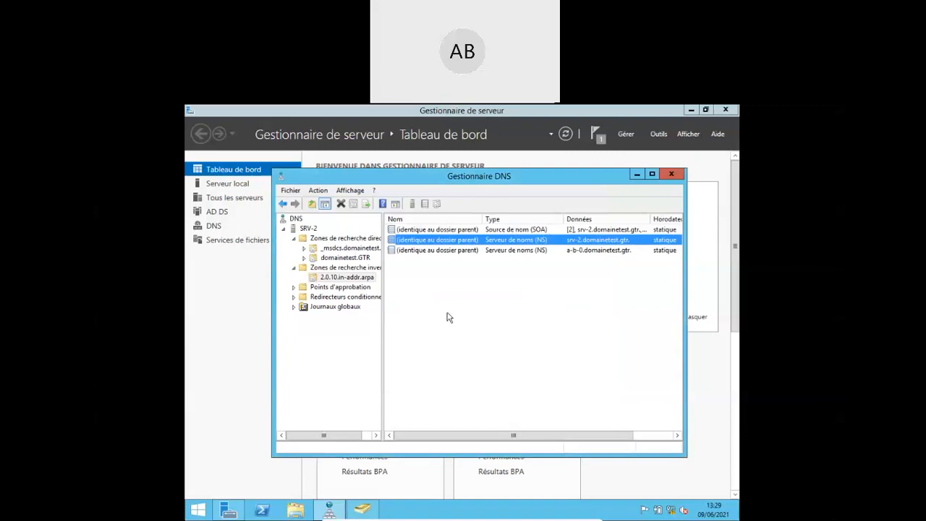
click(514, 253)
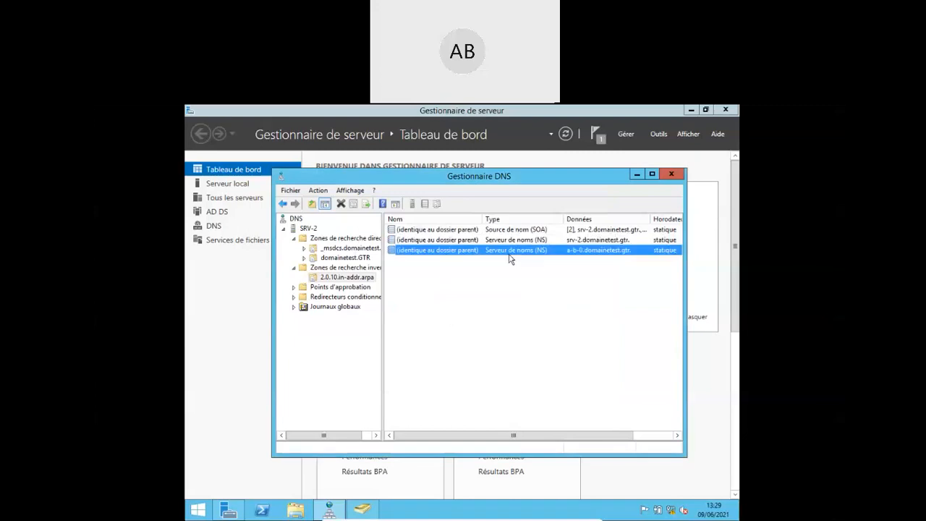
click(672, 174)
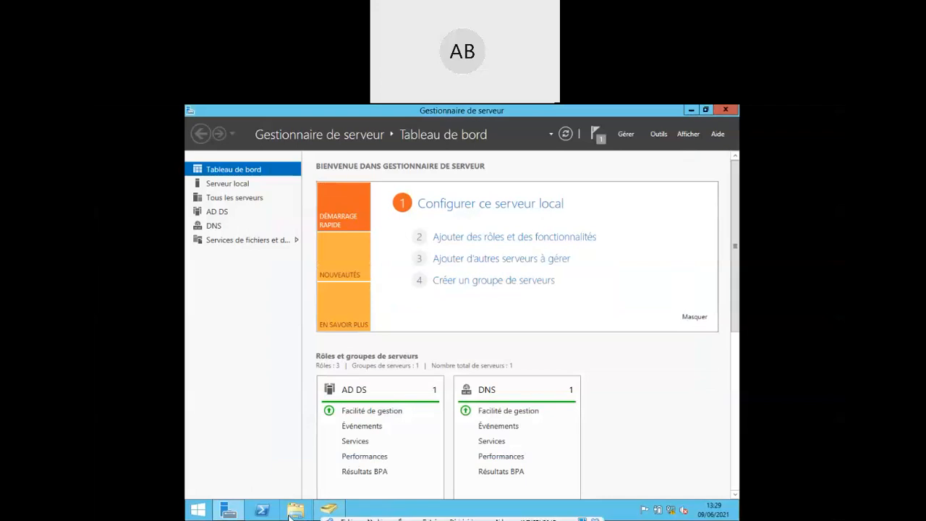
- Launch Windows PowerShell from the taskbar
mouse_move(224, 515)
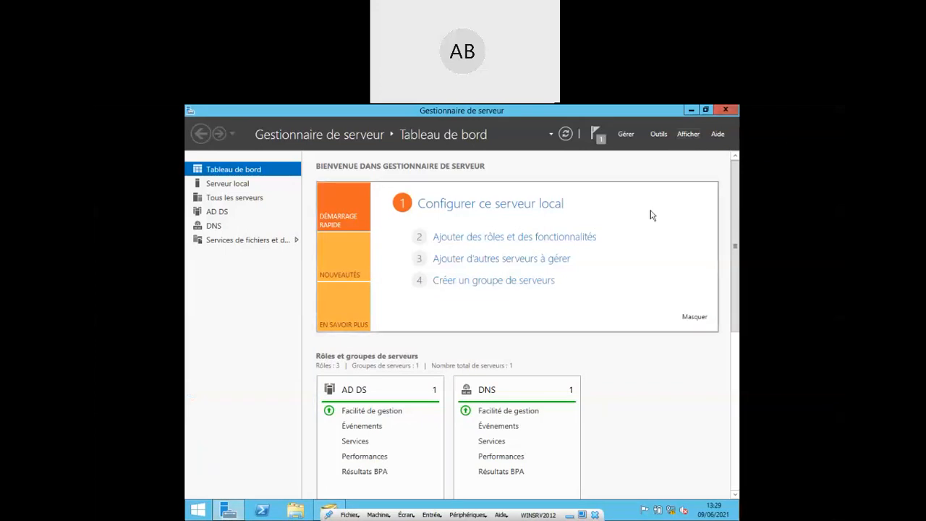
click(262, 511)
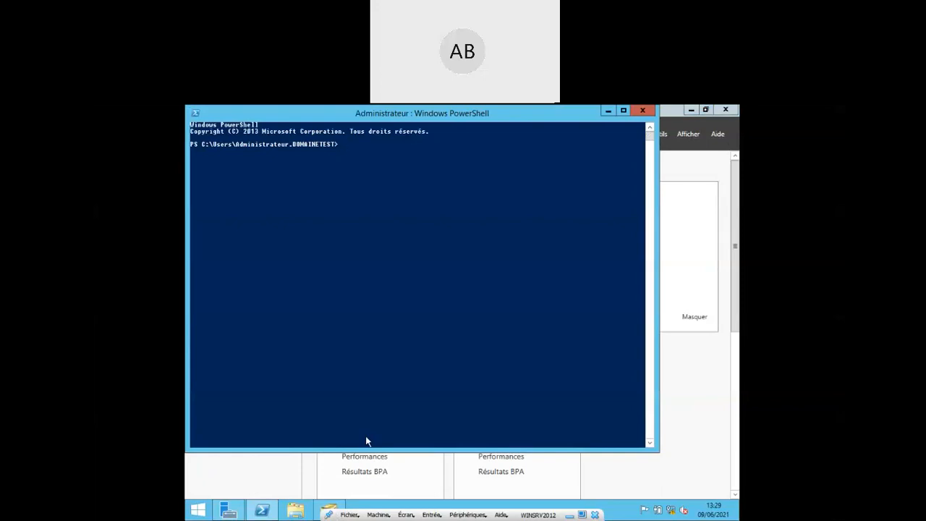
- Run set-dnsclientserveraddress with server 127.0.0.1 and placeholder interface index X, which fails
text(set-dnsclientserveraddress -interf)
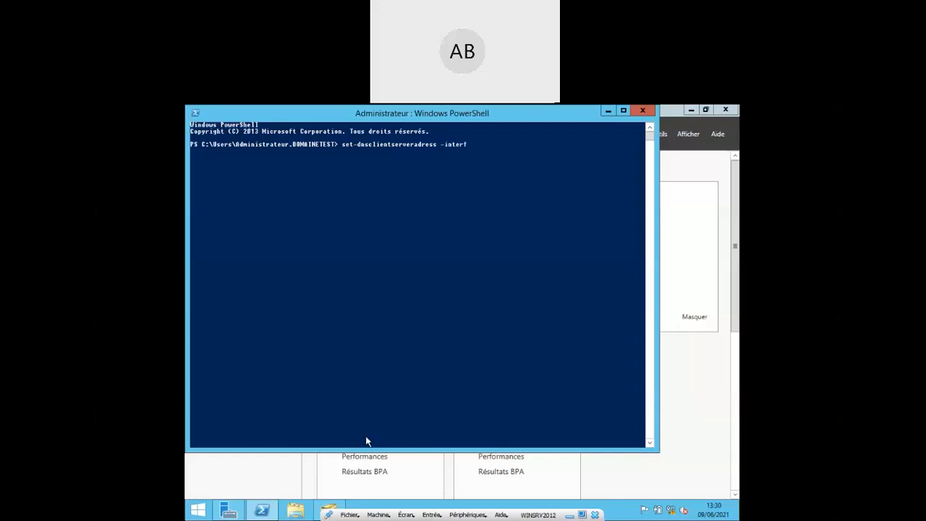
text(aceindex X -serveradress 127.0.0.1)
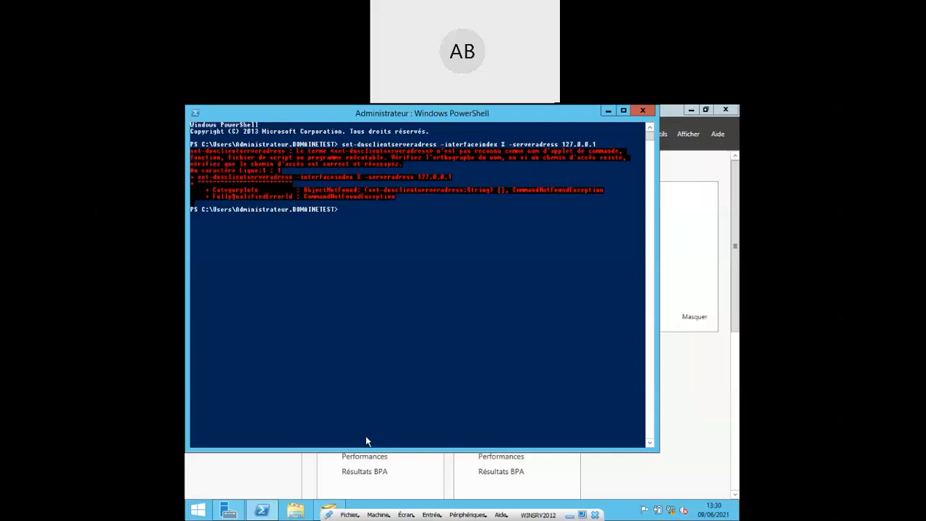
key(Up)
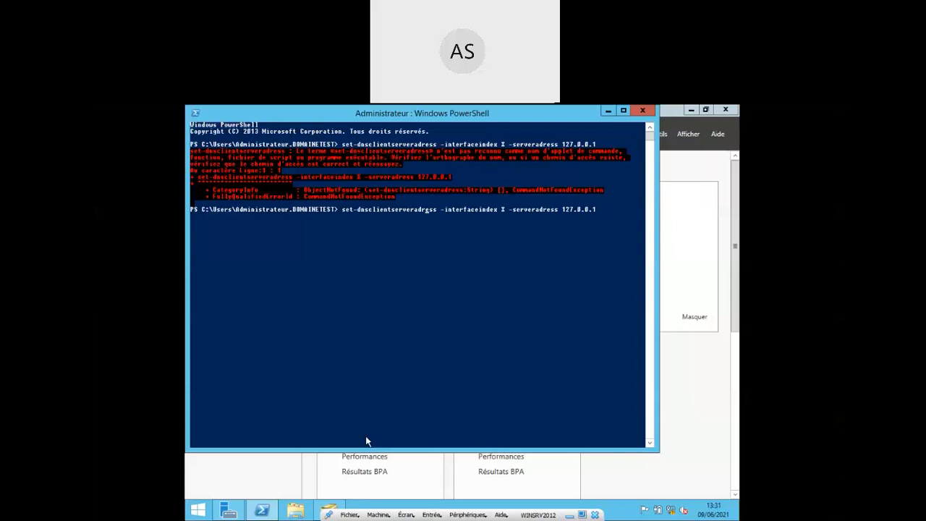
text(d)
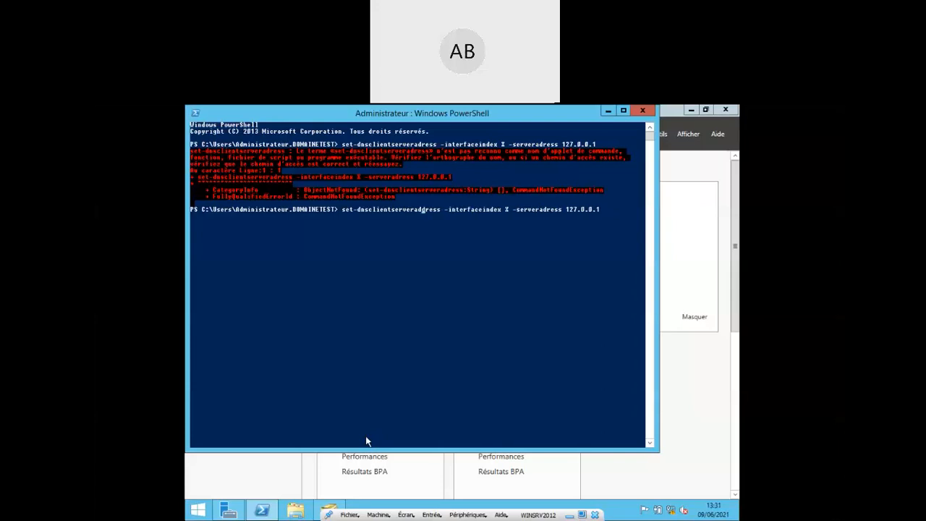
key(Return)
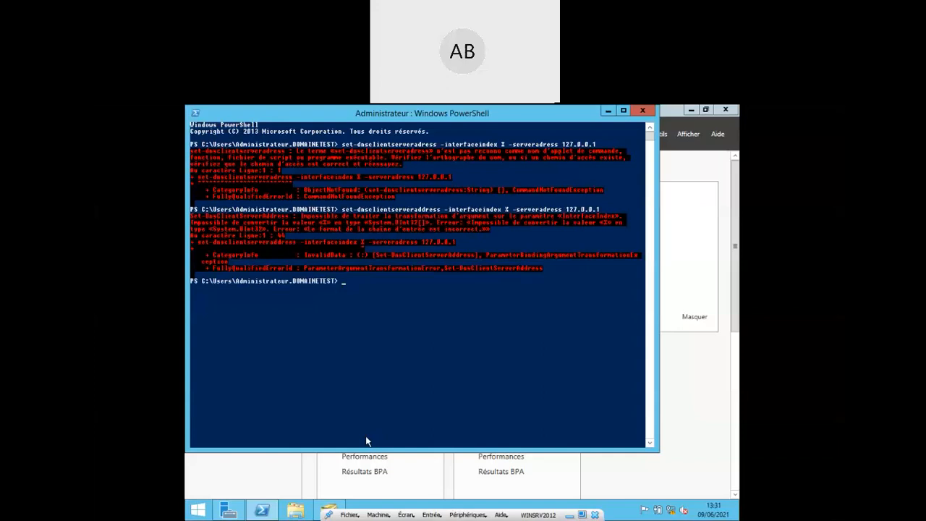
- Retry with interface index 0, then run get-dnsclient to find Ethernet's index 12
key(Up)
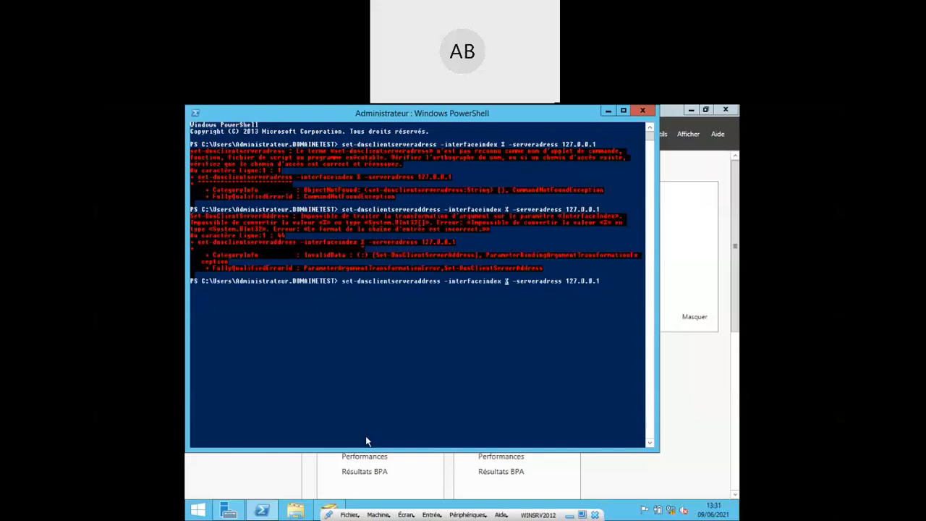
key(Delete)
text(0)
key(Return)
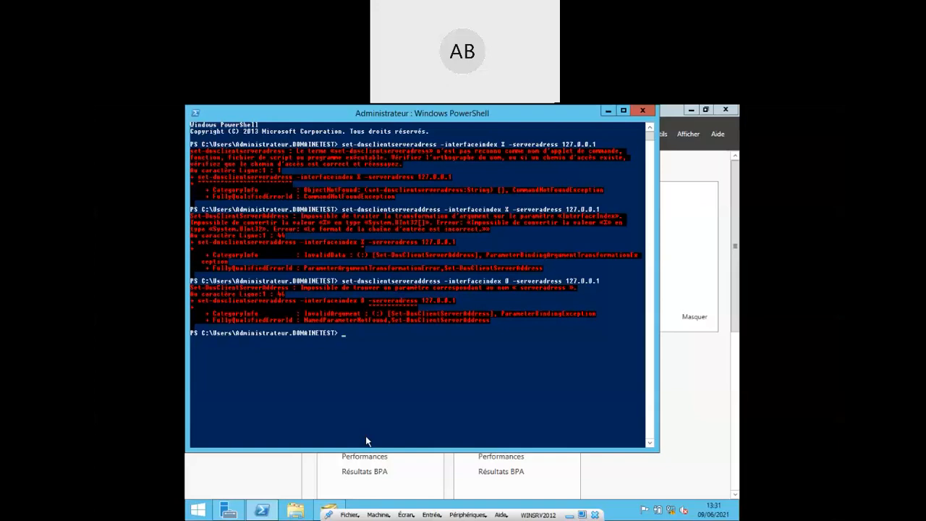
key(Up)
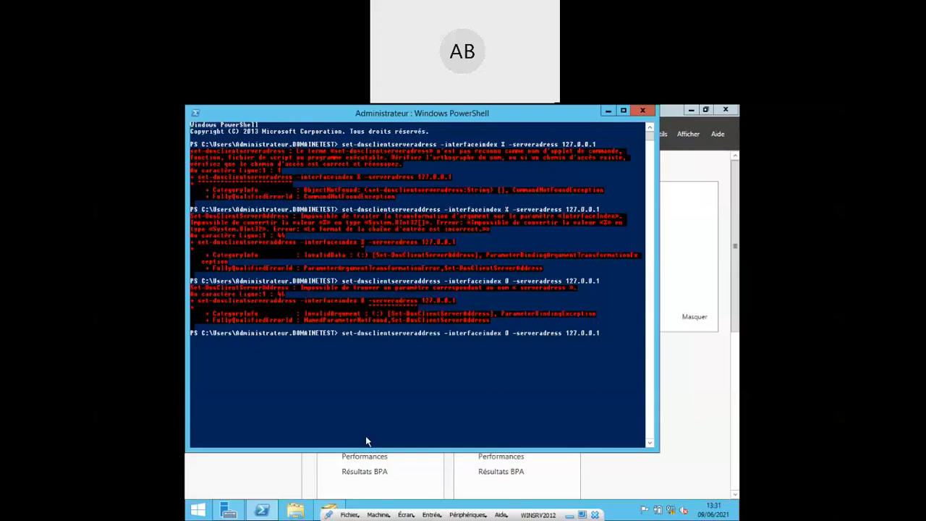
text(d)
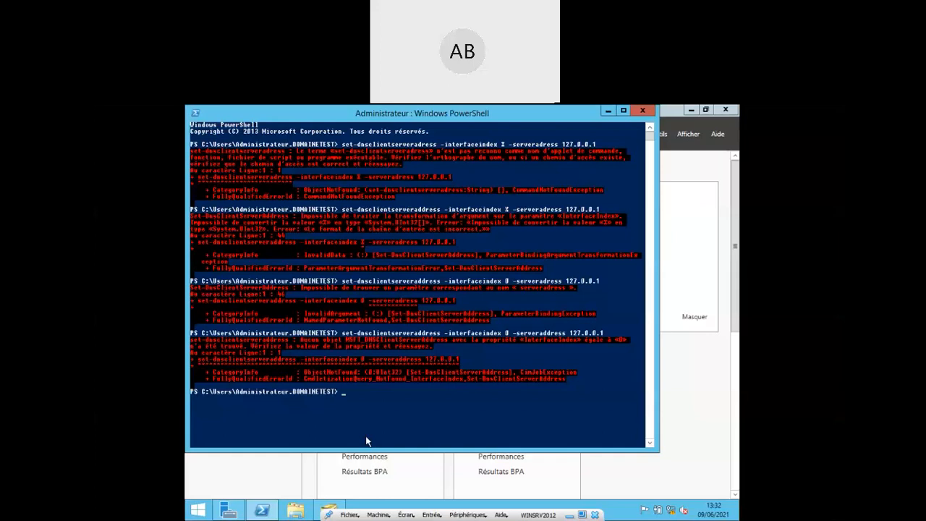
text(get-dnsclient)
key(Return)
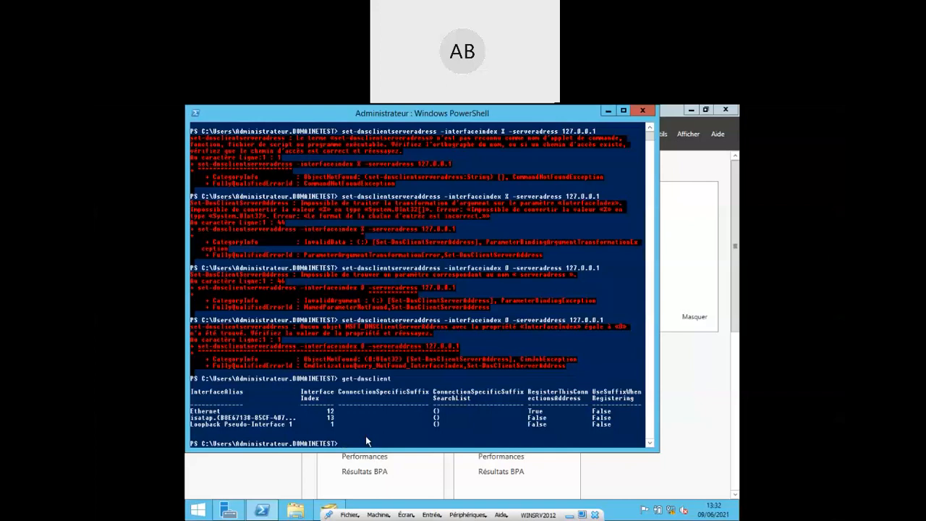
- Rerun set-dnsclientserveraddress with interface index 12 and server address 127.0.0.1
key(Up)
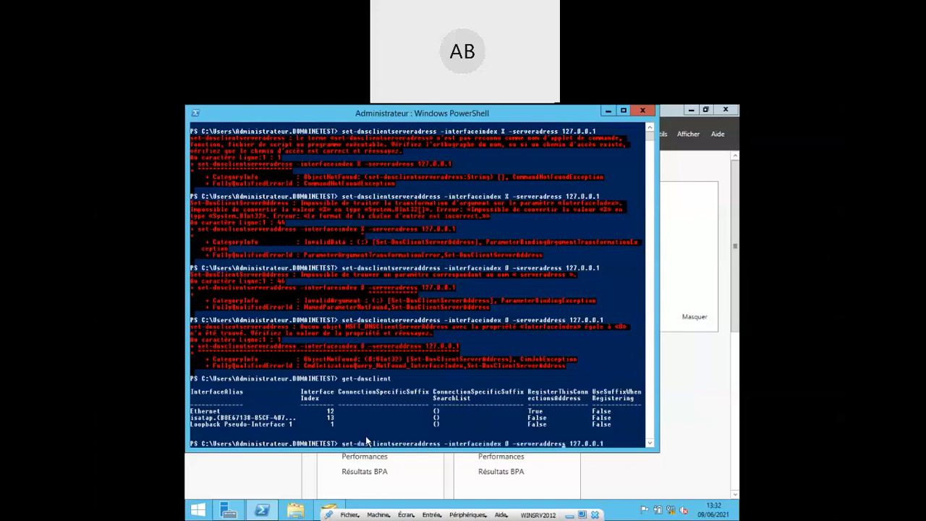
key(ctrl+Left)
key(ctrl+Left)
key(ctrl+Left)
key(Delete)
text(12)
key(Return)
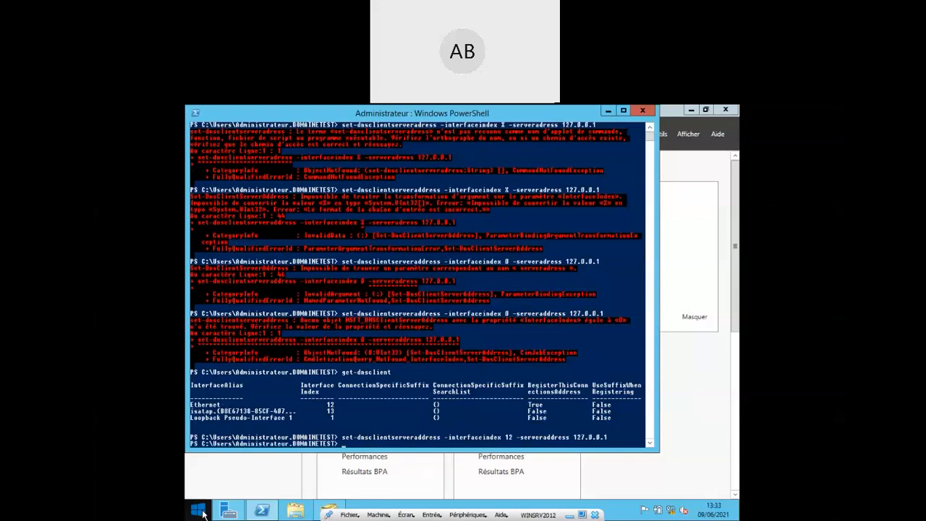
- Search the Start screen for cmd to launch Command Prompt
click(196, 511)
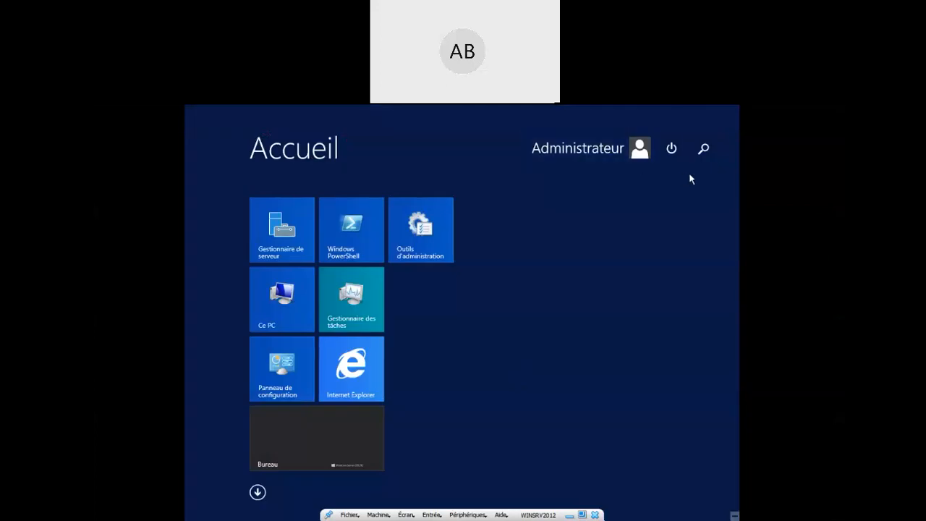
click(703, 149)
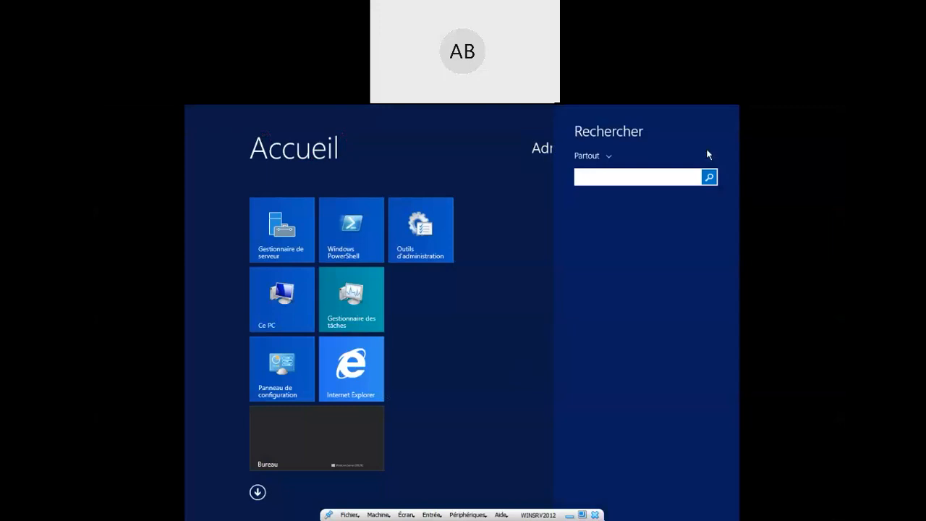
text(cmd)
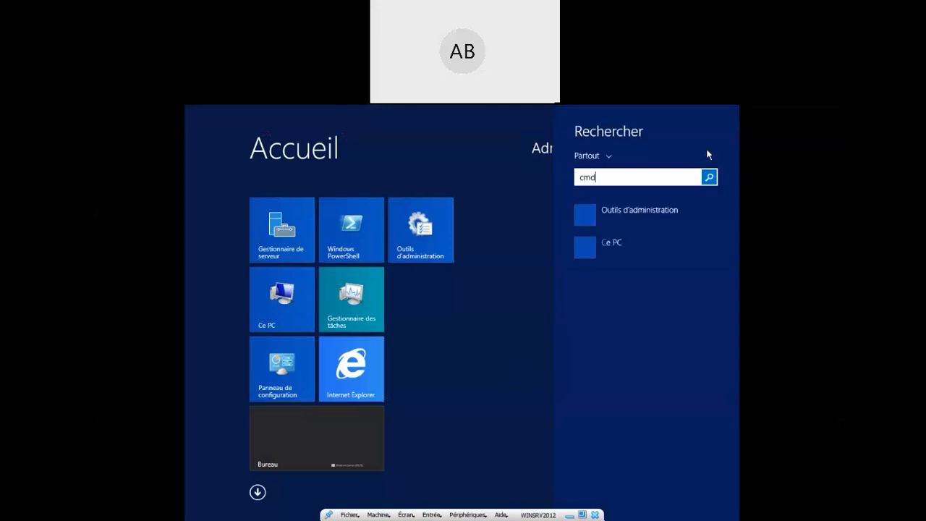
key(Escape)
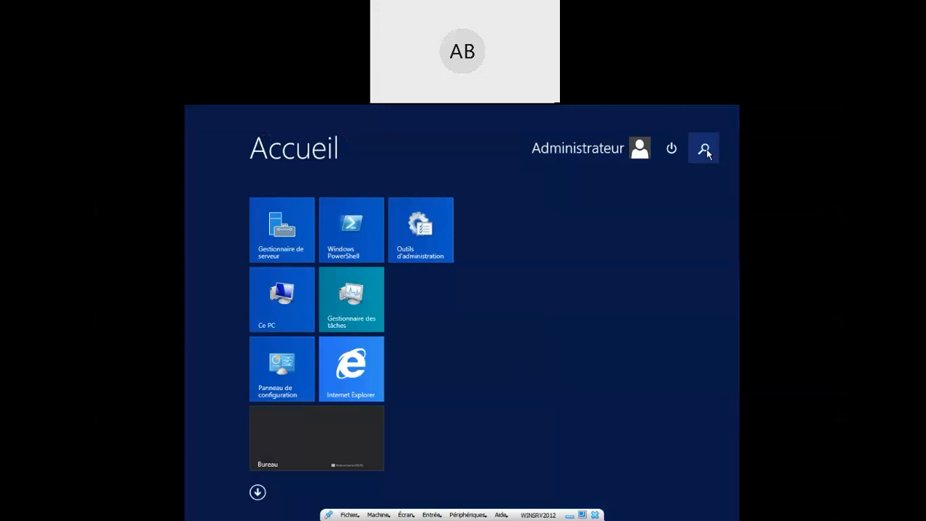
key(super)
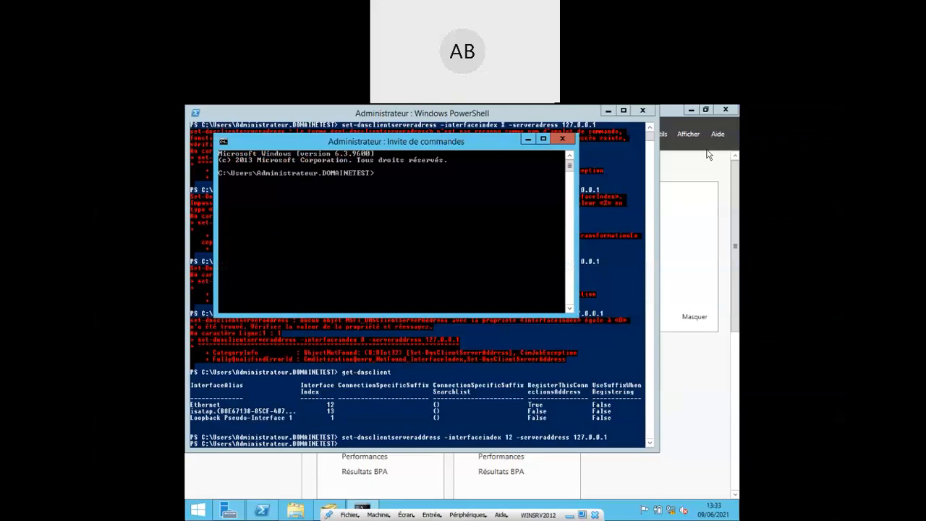
- Run ipconfig /all to confirm DNS server 127.0.0.1 on adapter 10.0.2.23, then return to PowerShell
text(ipconfig /?)
key(Return)
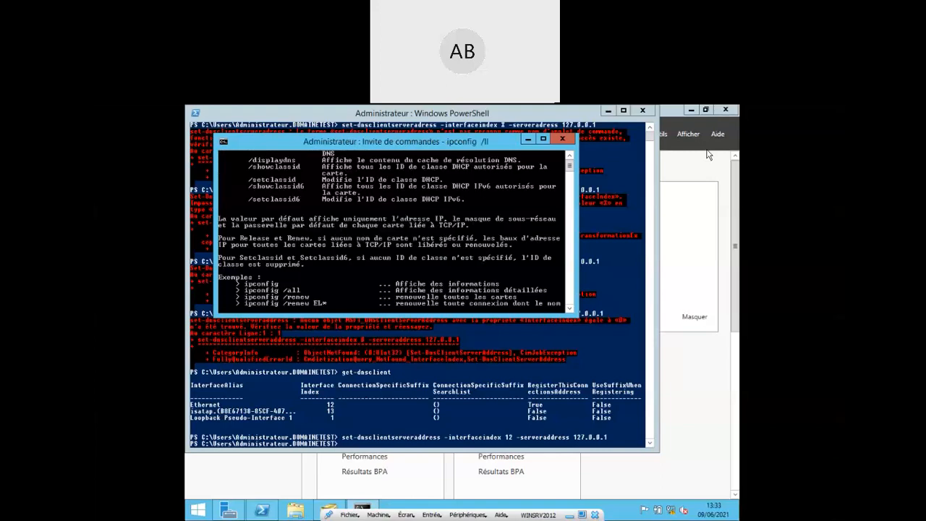
key(Up)
key(BackSpace)
text(all)
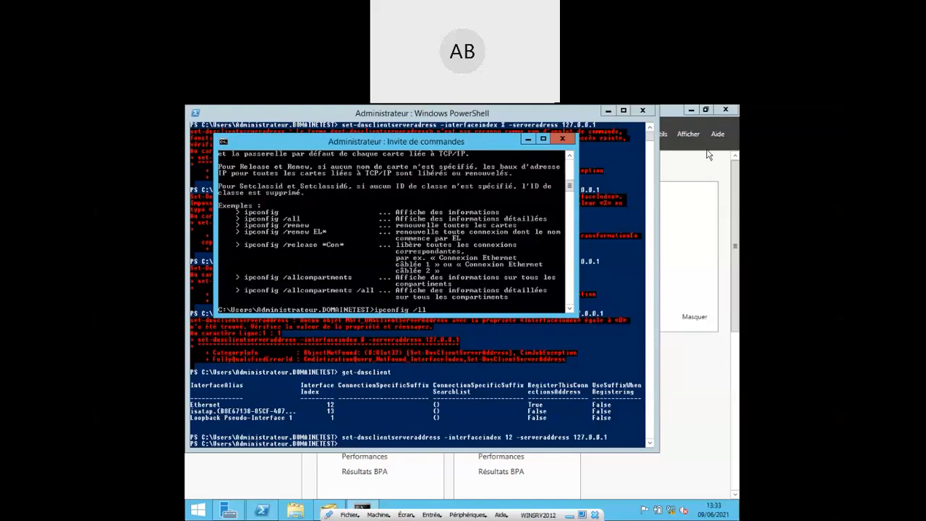
key(Return)
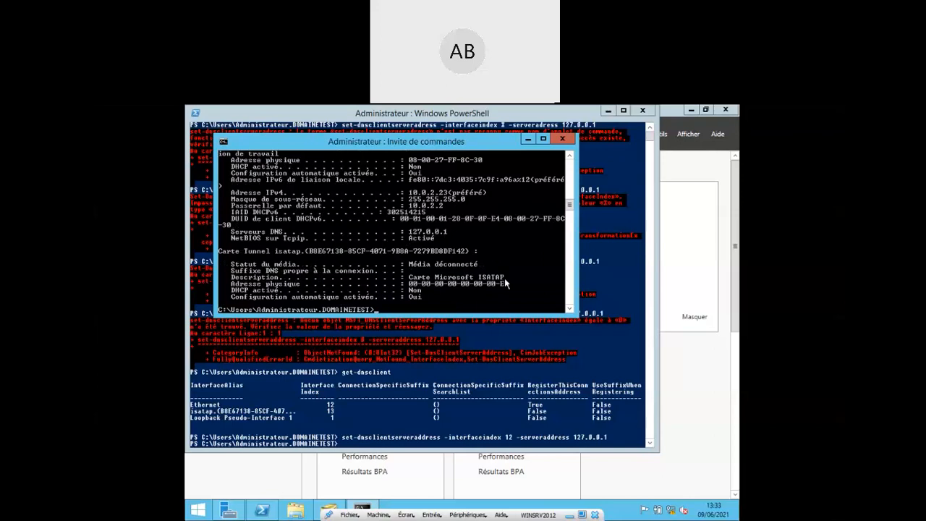
click(544, 382)
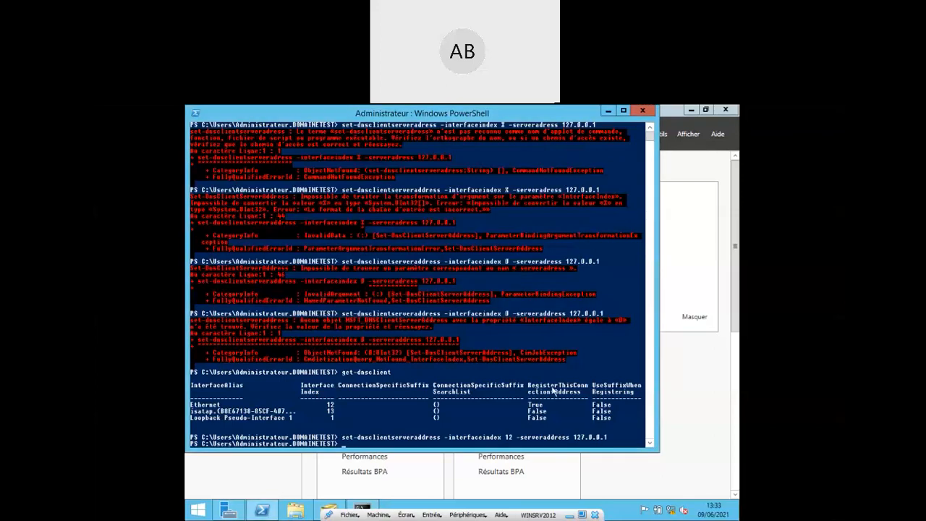
key(Up)
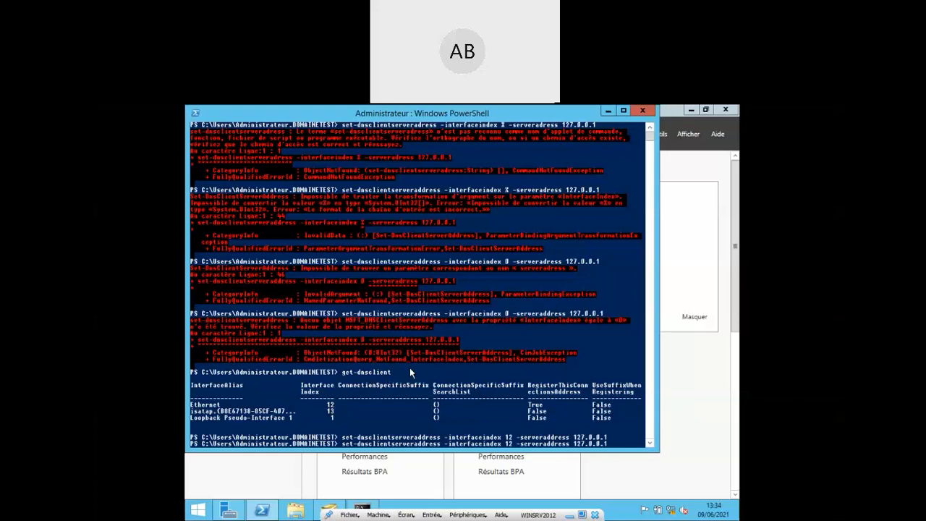
key(Escape)
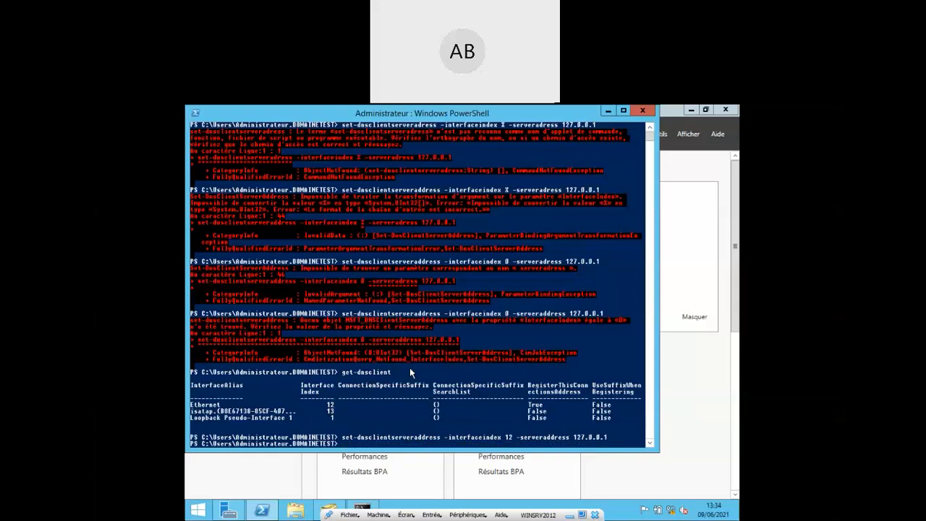
- Look up domainetest.GTR in nslookup, resolving via 127.0.0.1 to 10.0.2.23 and 10.0.2.15
text(nslookup)
key(Return)
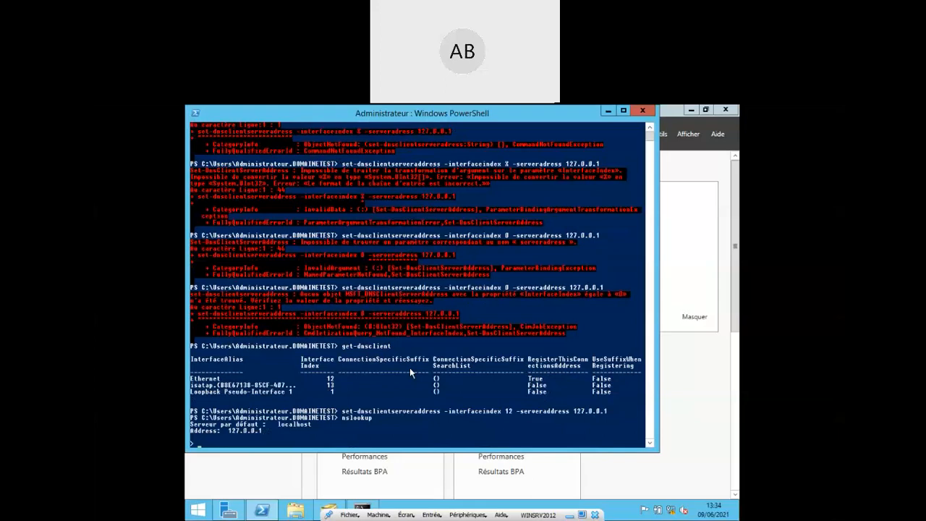
text(domainetest.GTR)
key(Return)
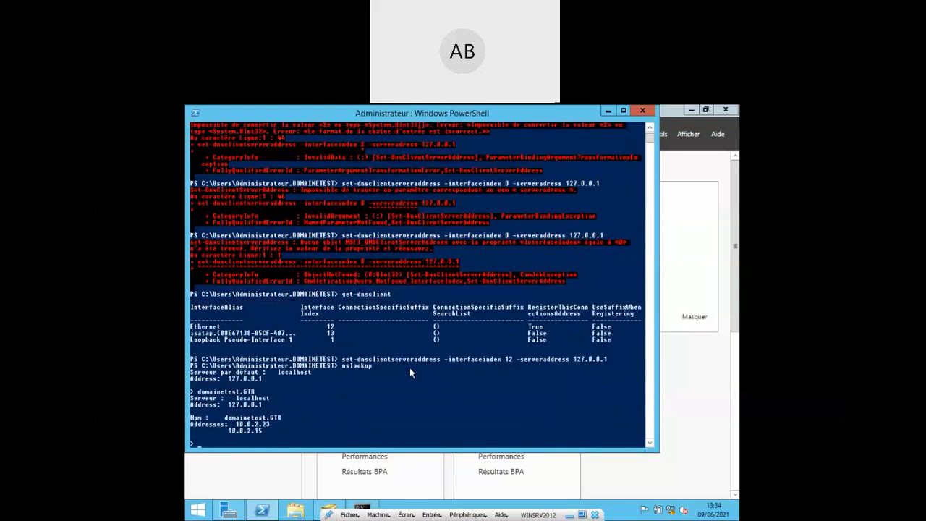